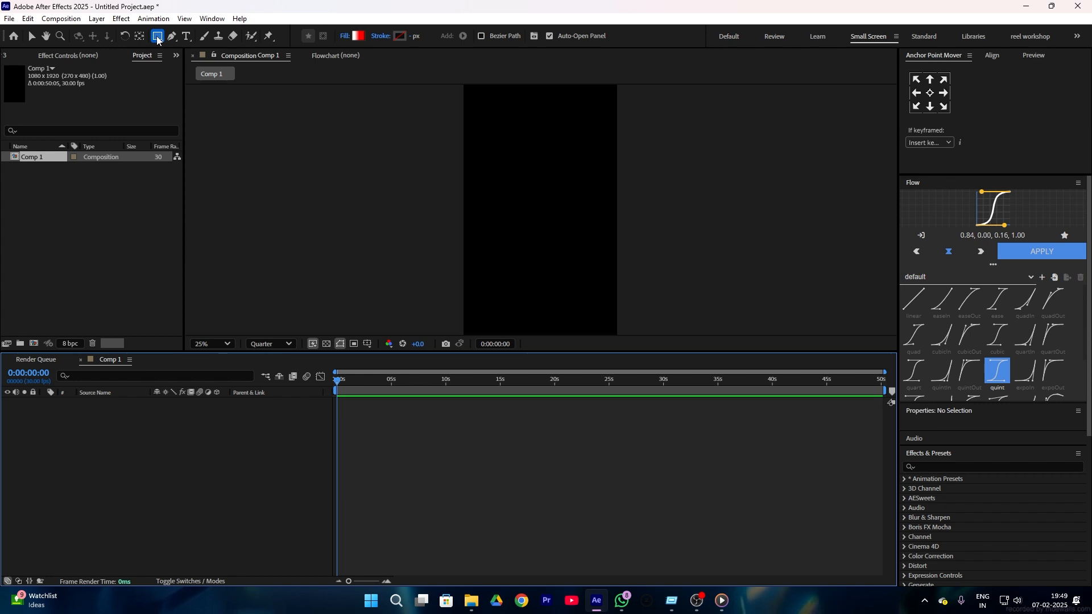
- Draw a circle in the middle of the composition with the Ellipse tool and centre its anchor point
click(158, 38)
click(195, 61)
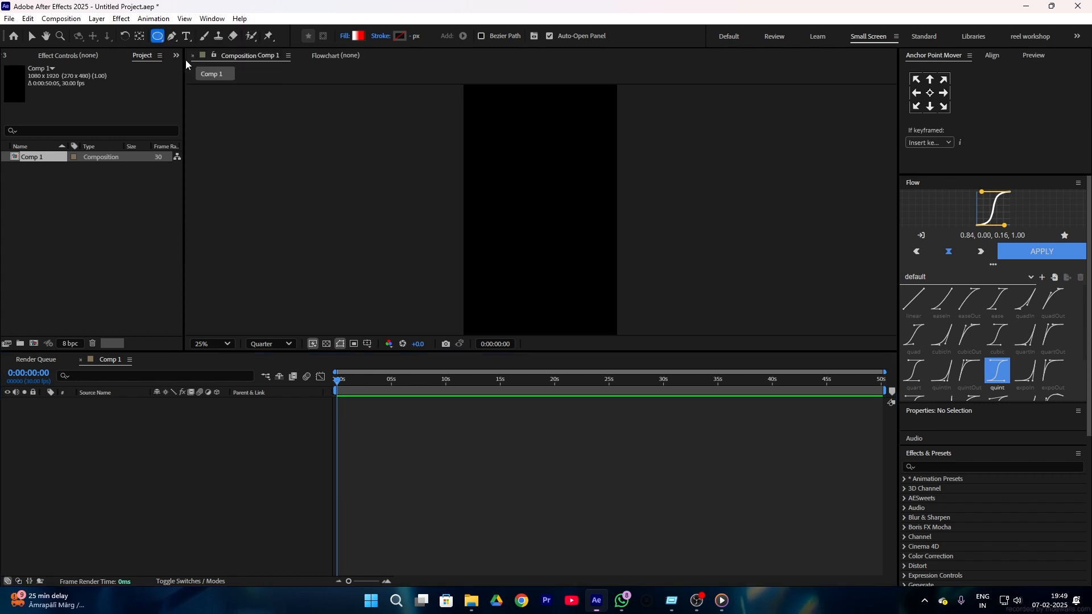
drag(502, 176, 586, 259)
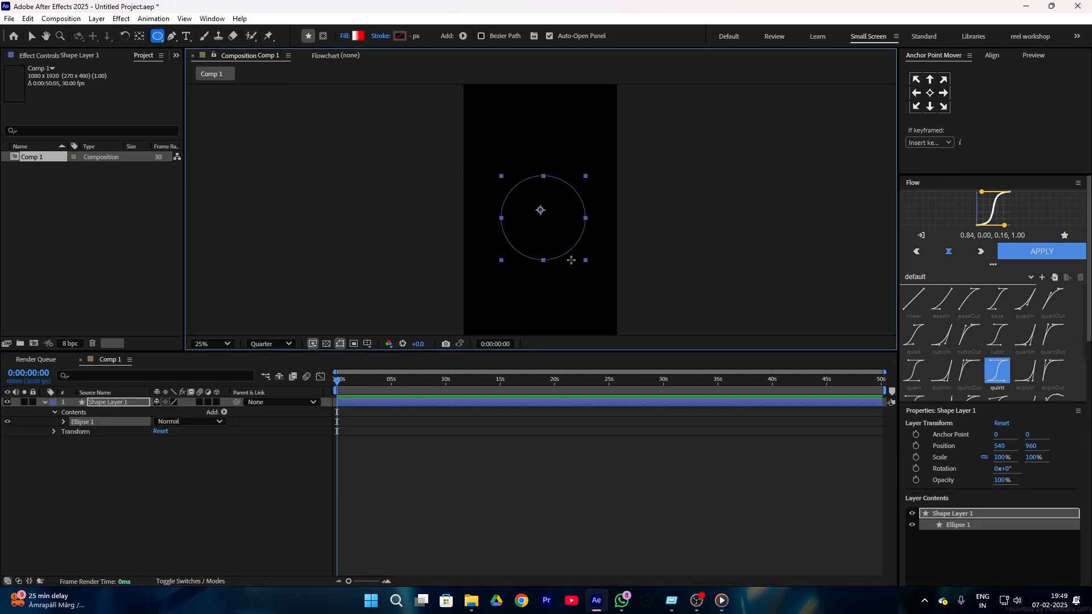
key(Caps_Lock)
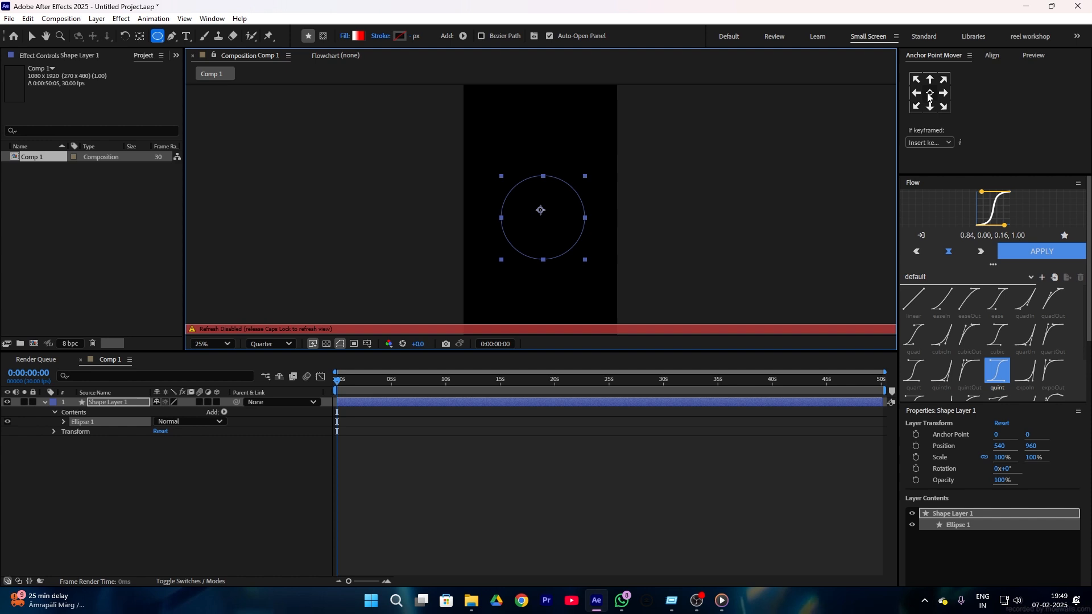
click(151, 494)
key(Caps_Lock)
click(141, 403)
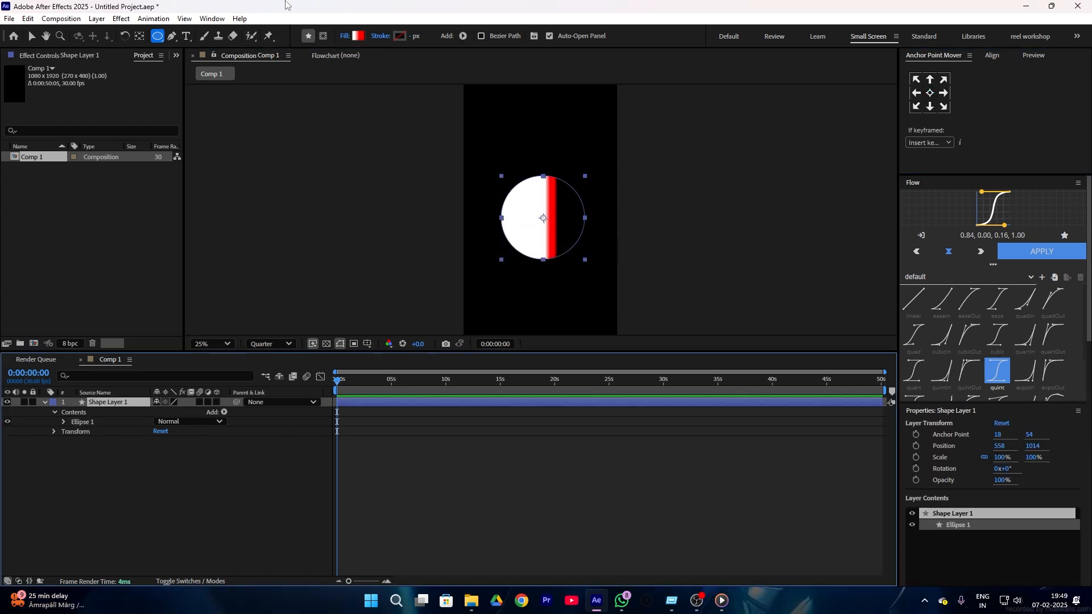
- Change the circle's fill type from linear gradient to solid colour
click(343, 37)
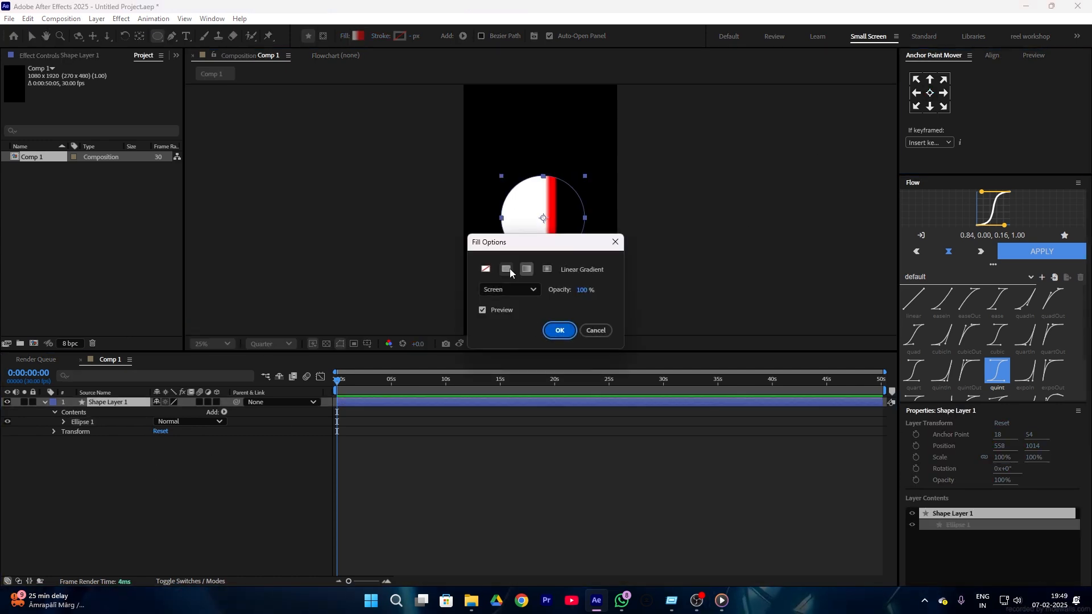
click(507, 271)
click(559, 331)
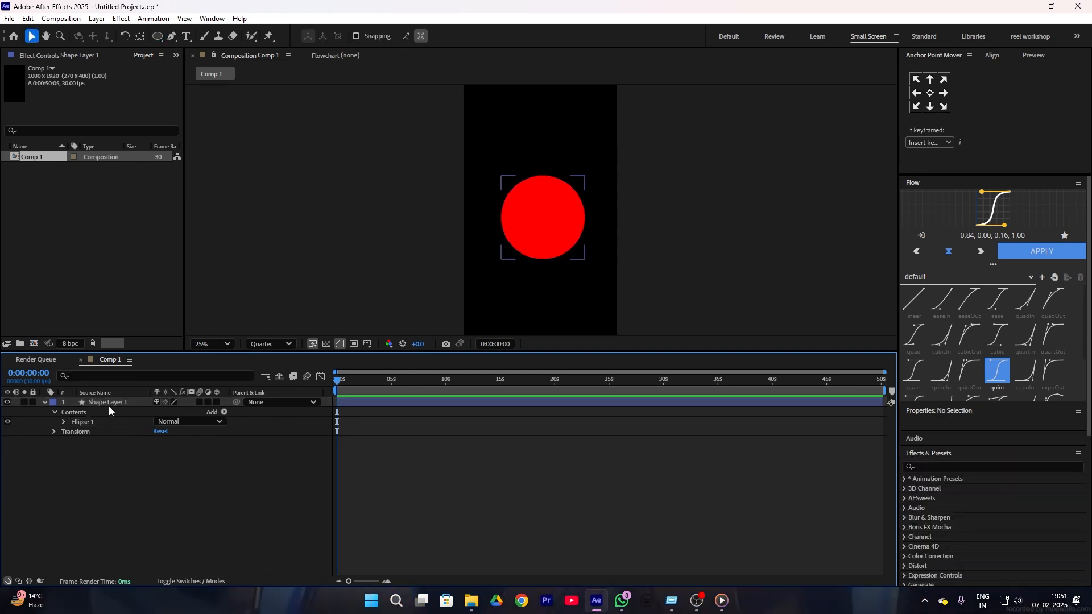
- Rename the shape layer as circle
right_click(108, 406)
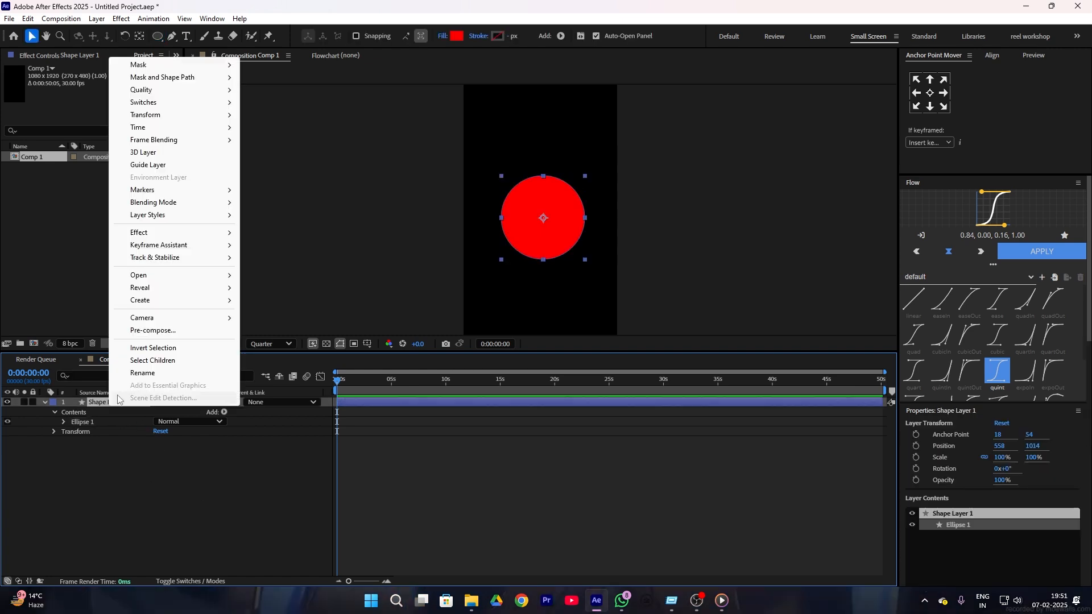
click(142, 373)
text(cier)
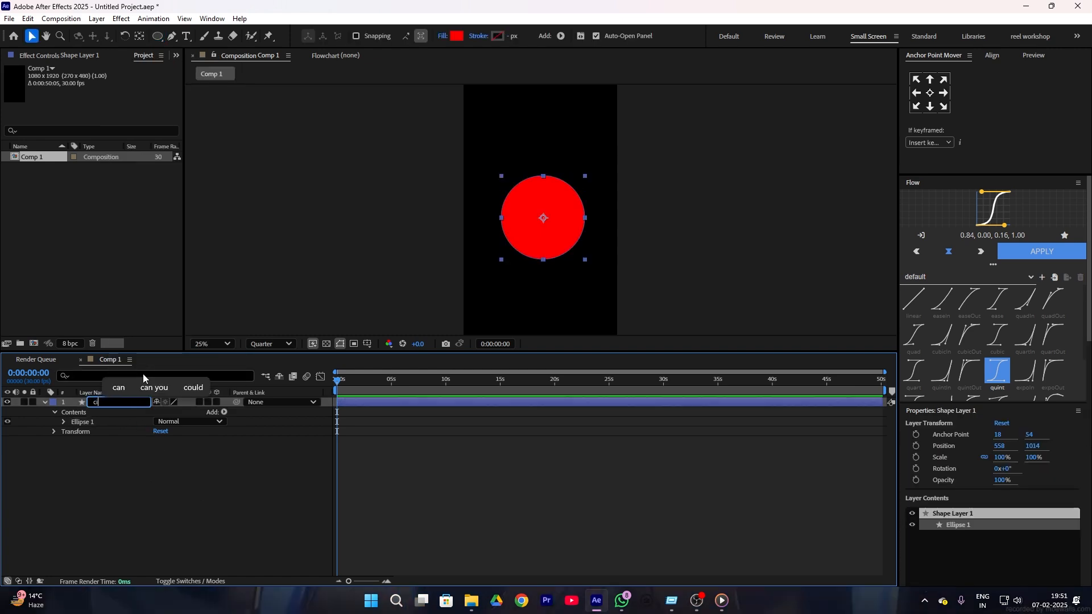
key(BackSpace)
key(BackSpace)
text(rcle)
click(132, 466)
- Duplicate the circle layer and turn the copy into a smaller near-black (0B0000) disc inside the red circle
click(96, 405)
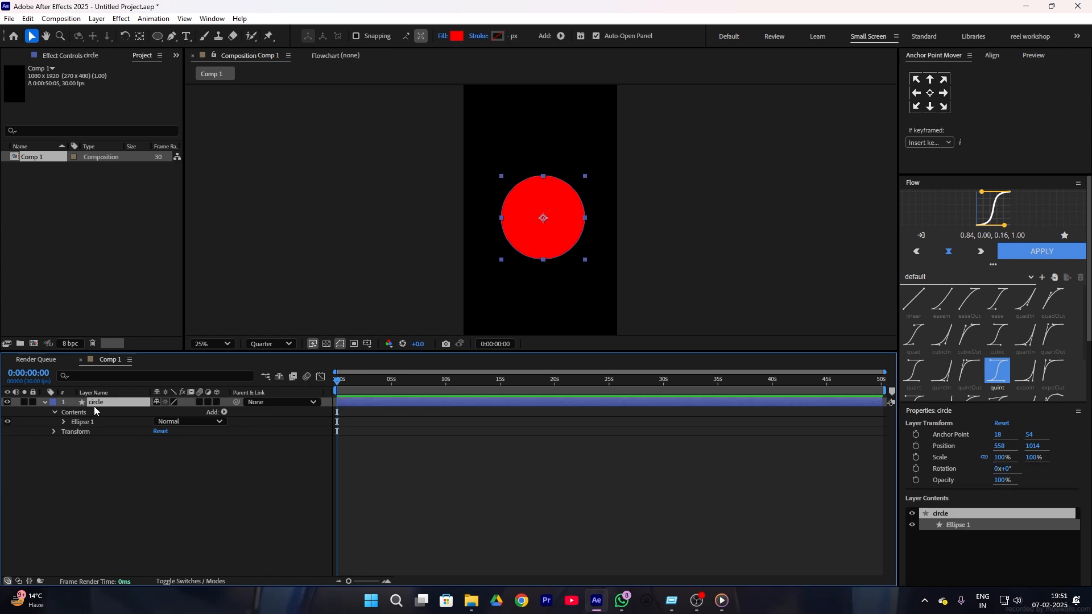
key(ctrl+d)
click(460, 35)
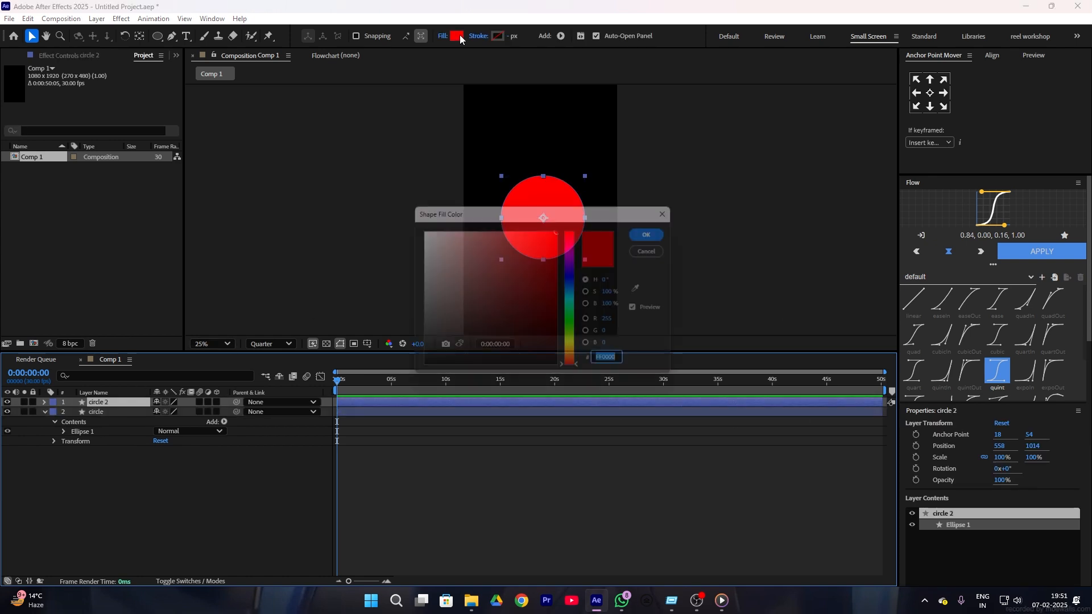
drag(538, 254, 561, 367)
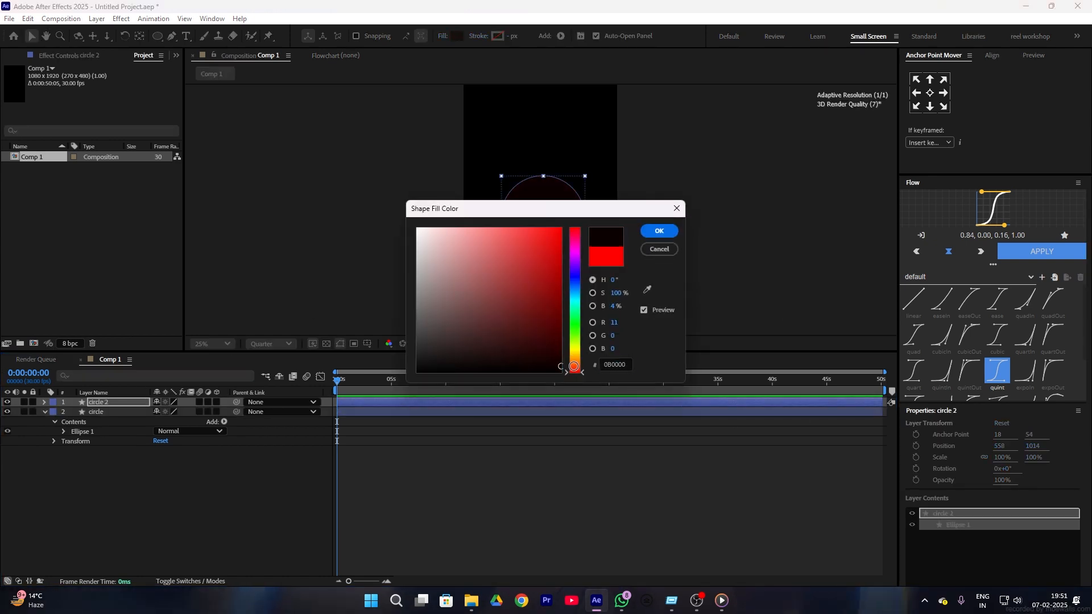
key(Return)
drag(999, 458, 991, 458)
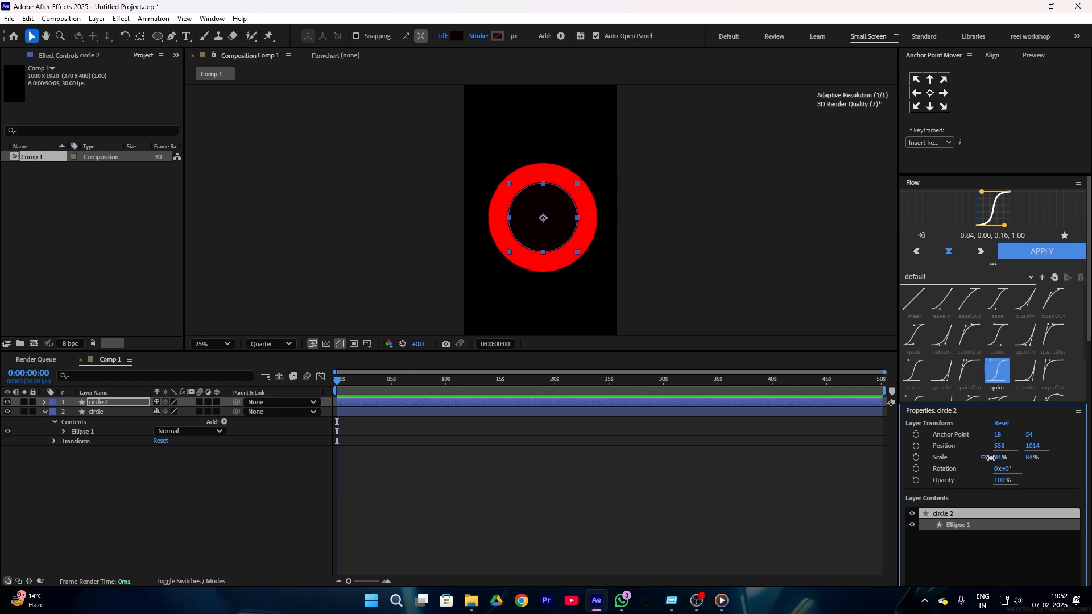
click(477, 438)
- Add a "$" text layer inside the dark disc and enlarge it to about 321%
key(ctrl+t)
click(536, 209)
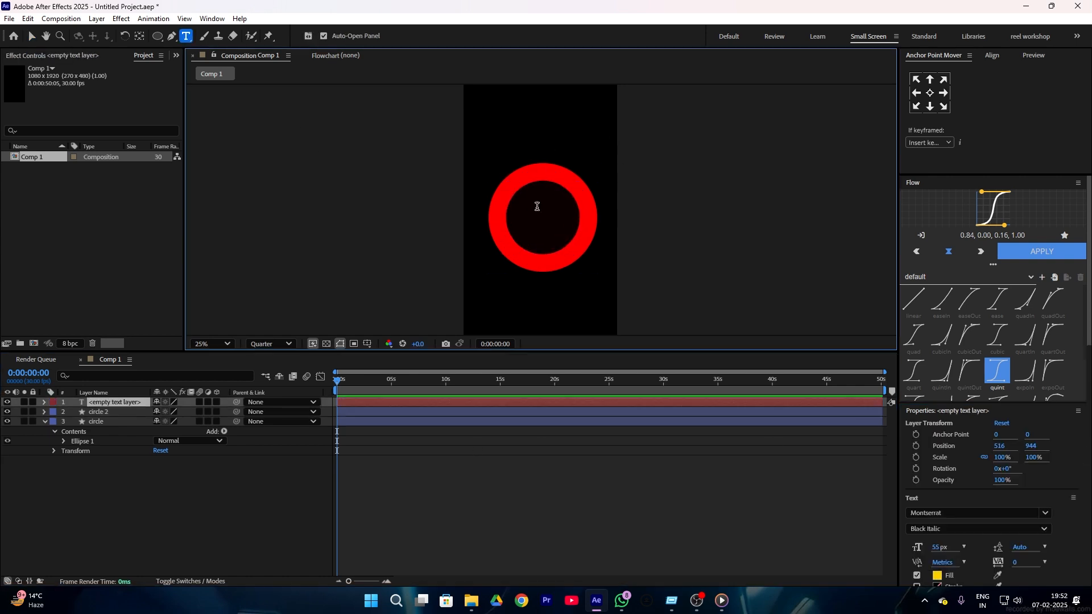
text($%)
key(Escape)
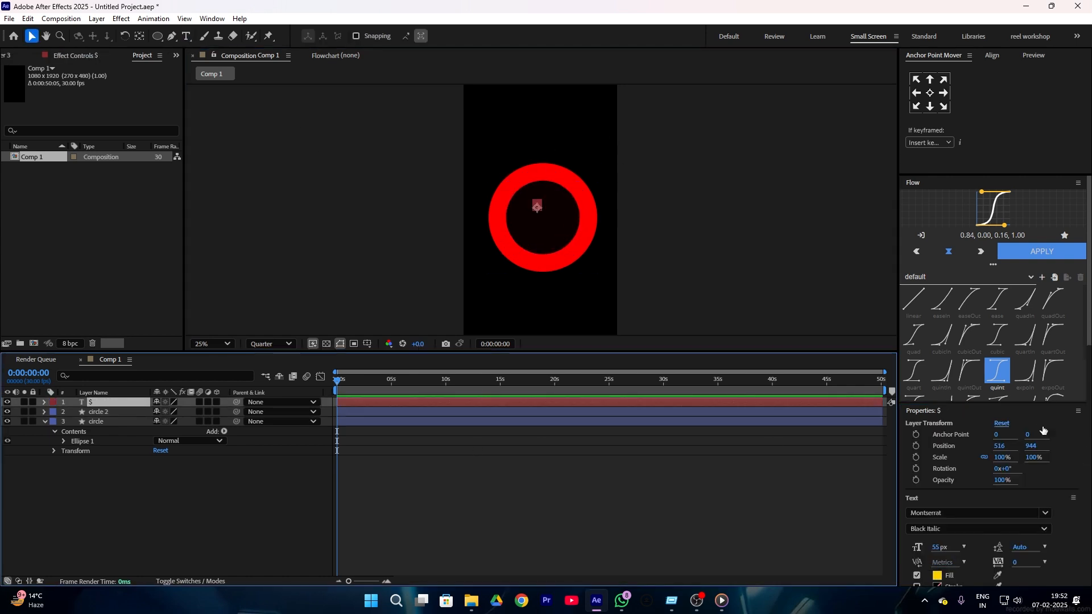
drag(1002, 458, 1022, 459)
drag(1089, 443, 1091, 443)
key(ctrl+z)
drag(1004, 459, 1090, 438)
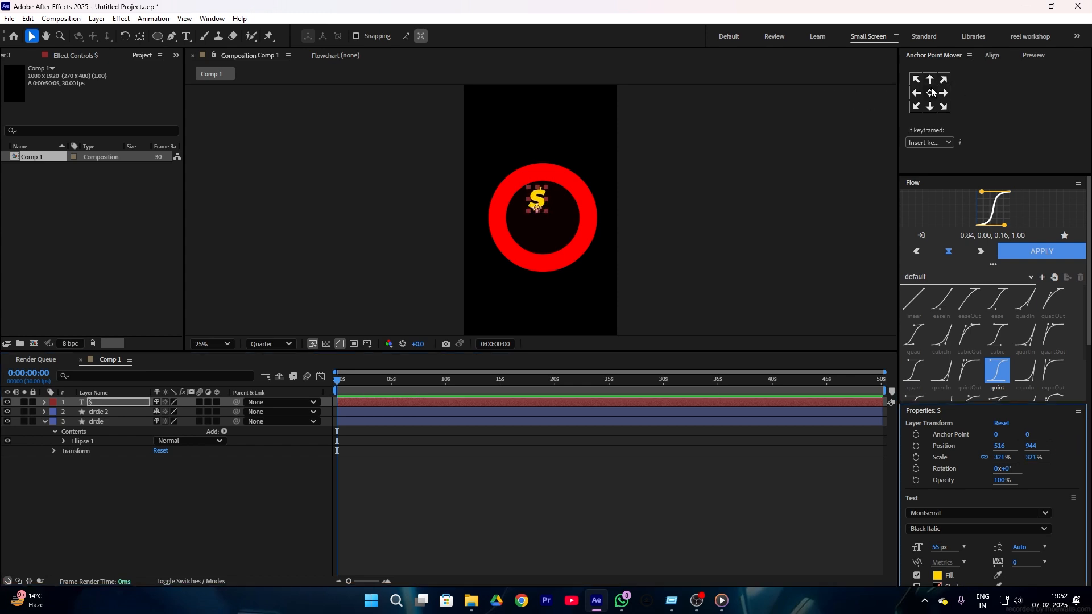
- Change the dollar sign's font to Sequel Sans Book Body
click(991, 514)
text(sequa)
key(BackSpace)
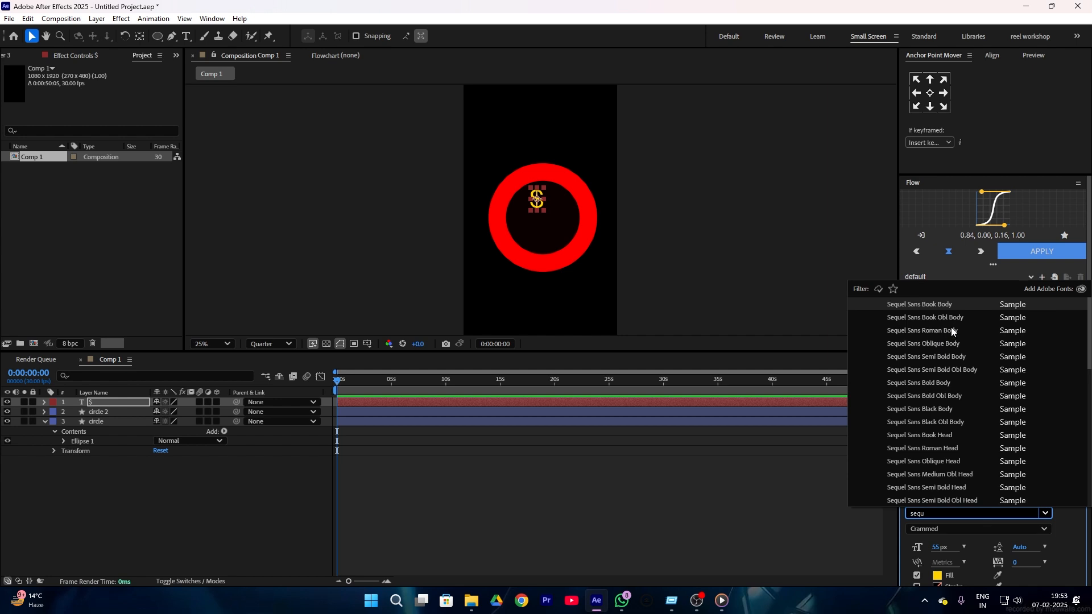
key(Return)
click(435, 466)
- Scale the dollar sign up to about 506% and move it to the centre of the dark disc
scroll(536, 197, up, 2)
click(536, 196)
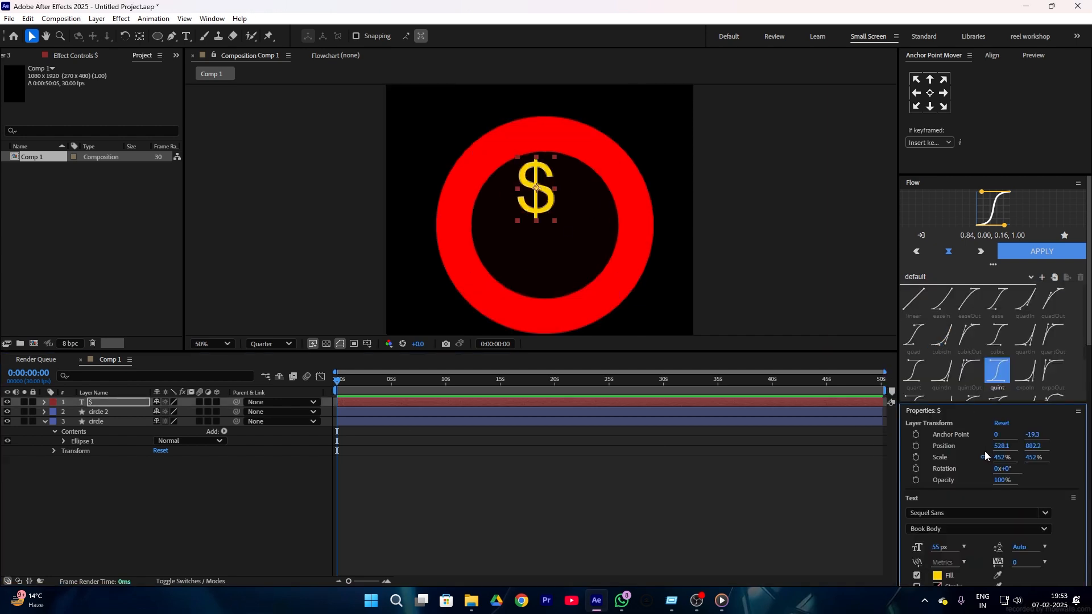
drag(1008, 456, 1024, 456)
drag(549, 196, 557, 231)
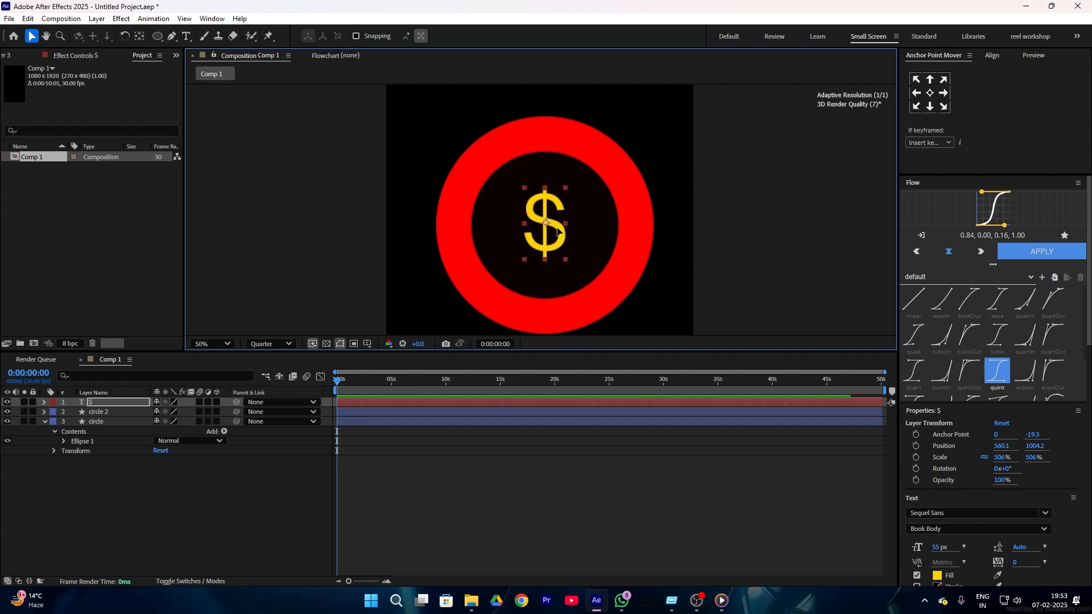
- Set the dollar sign's fill colour to off-white F6F5EF
double_click(558, 231)
click(938, 576)
click(475, 309)
click(420, 230)
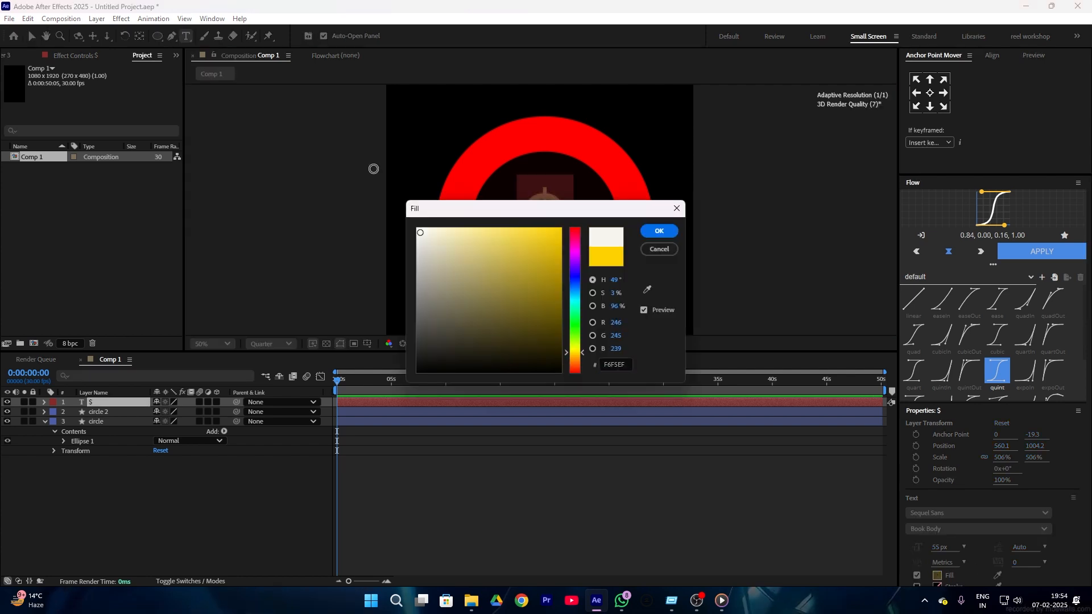
click(660, 232)
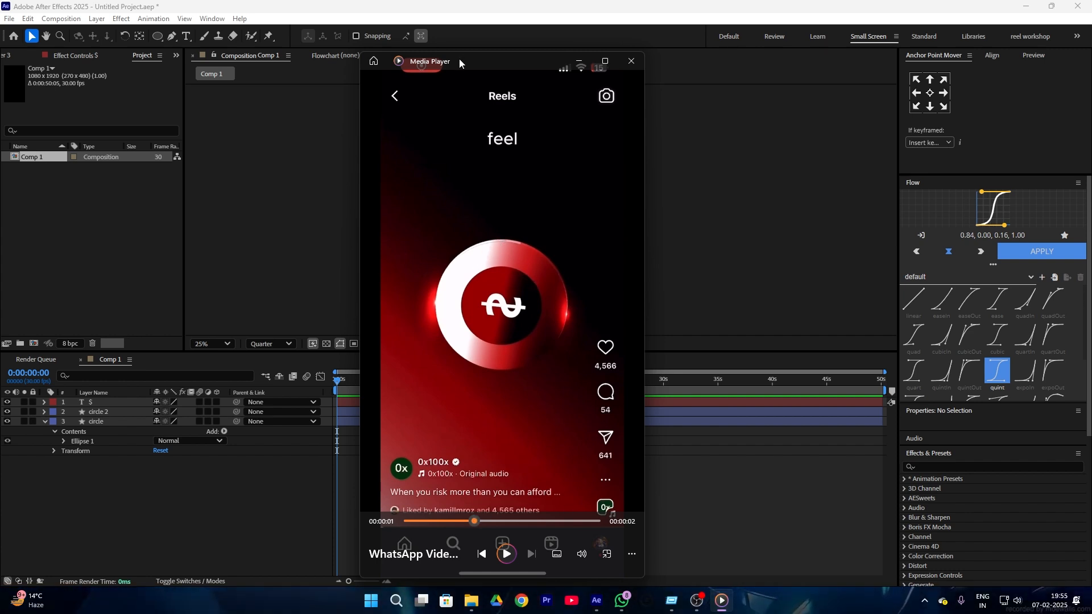
- Put away the reference video and make the $, circle 2 and circle layers 3D
click(579, 61)
drag(70, 401, 115, 428)
click(216, 421)
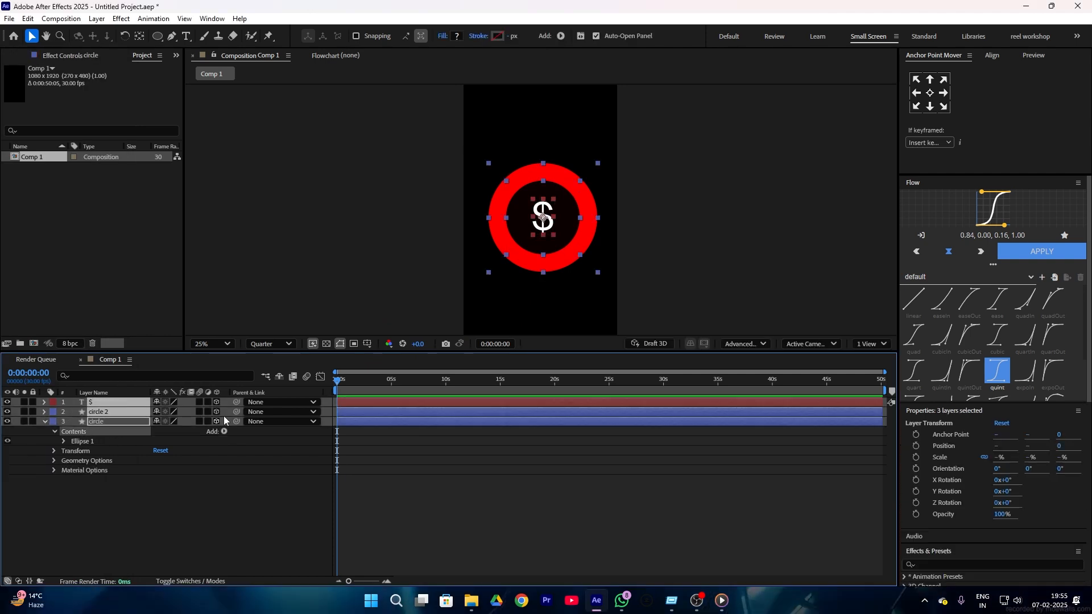
- Switch the composition viewer to a two-view layout
click(749, 348)
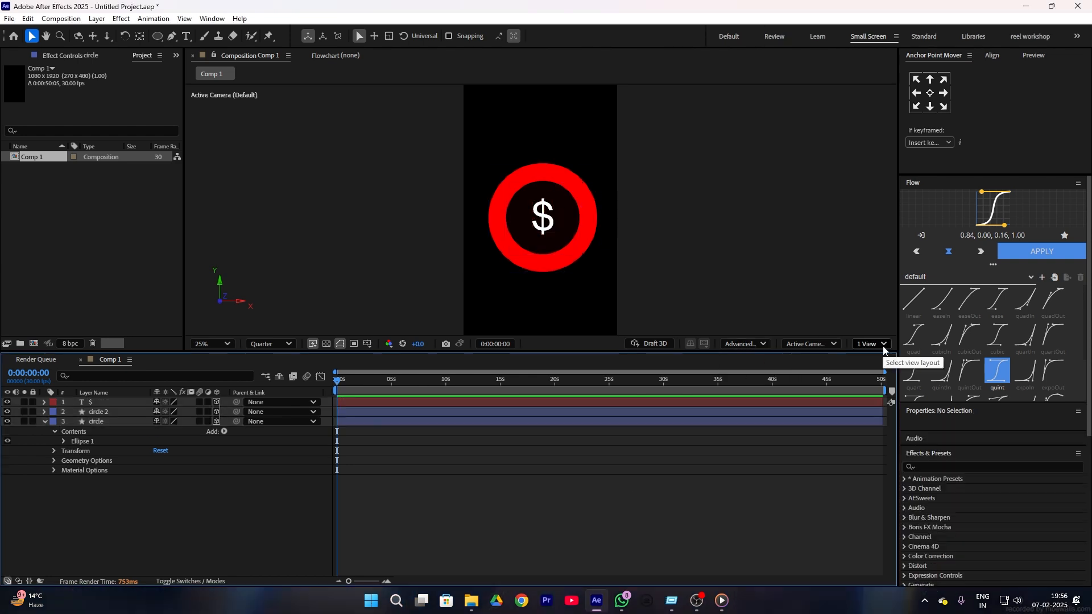
click(883, 348)
click(869, 375)
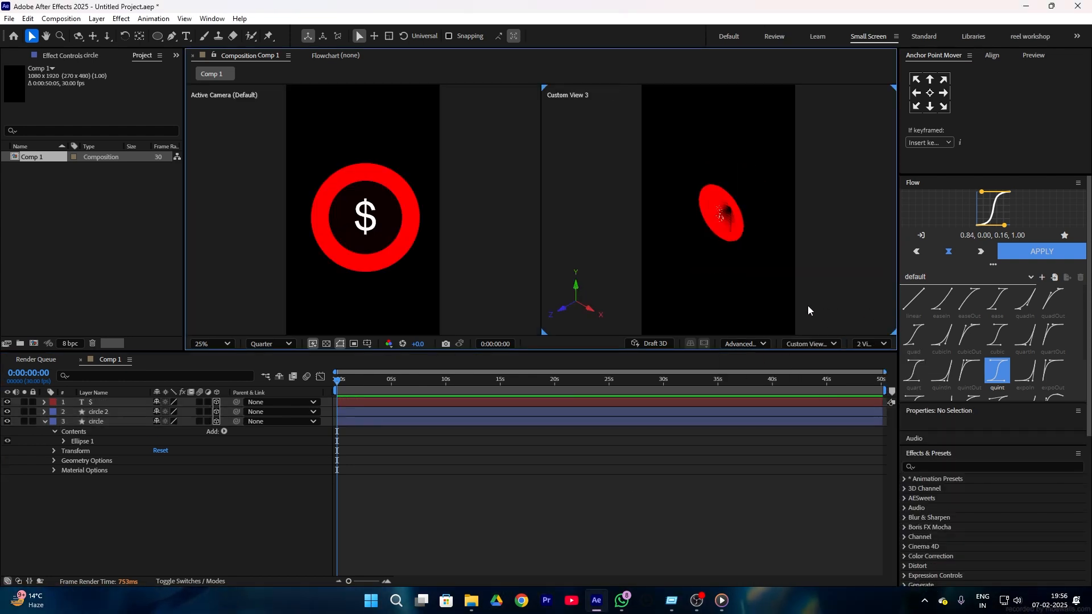
- Set the second view to Custom View 3 and delete the stray Custom View 4 camera
click(811, 344)
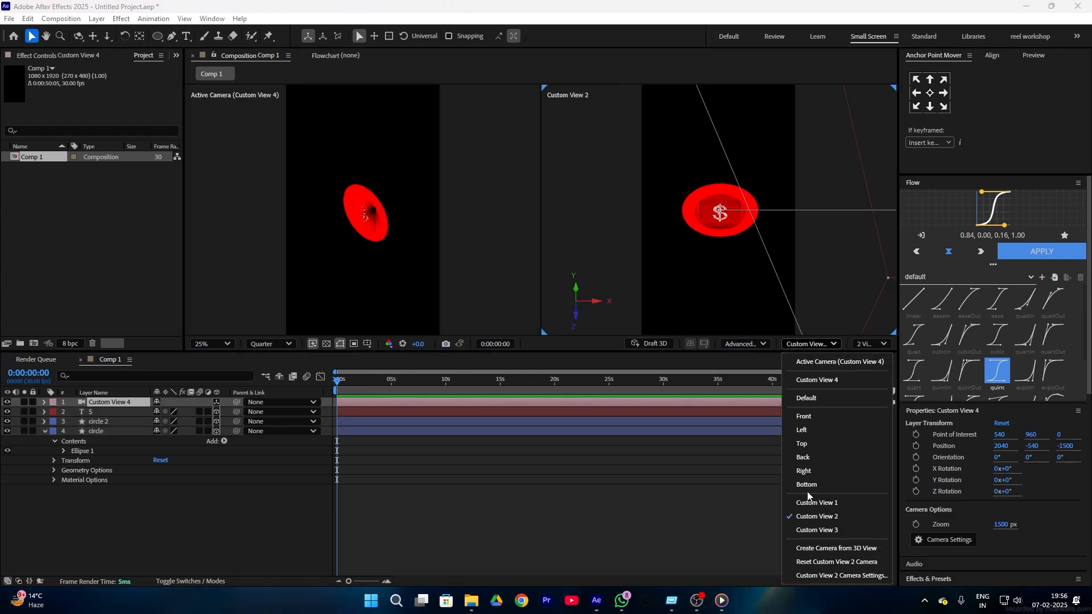
click(794, 527)
key(Delete)
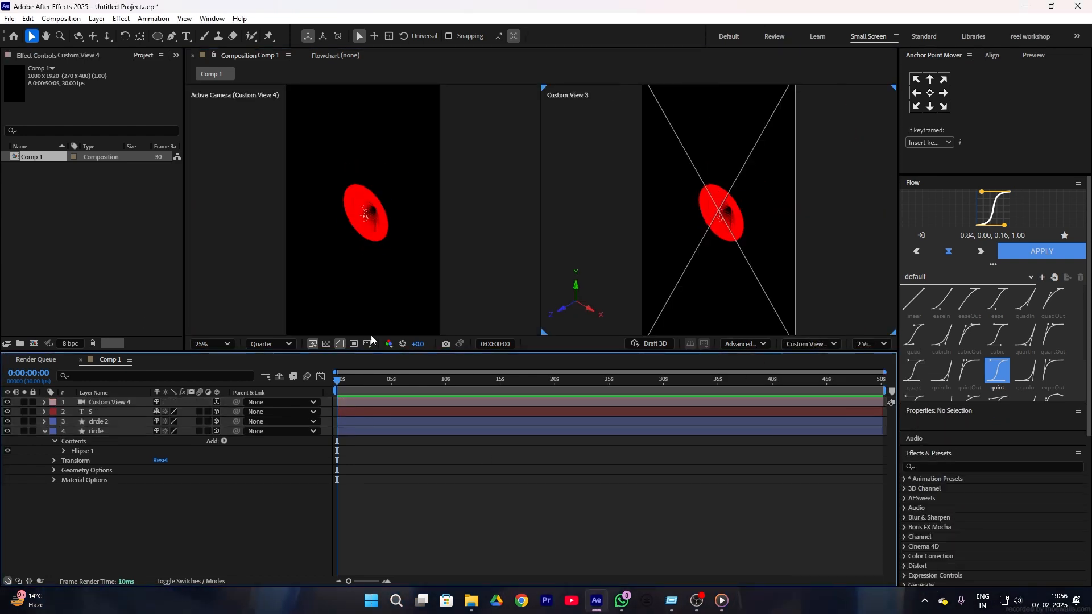
- Hide the $ and circle 2 layers so only the red circle shows
key(ctrl+a)
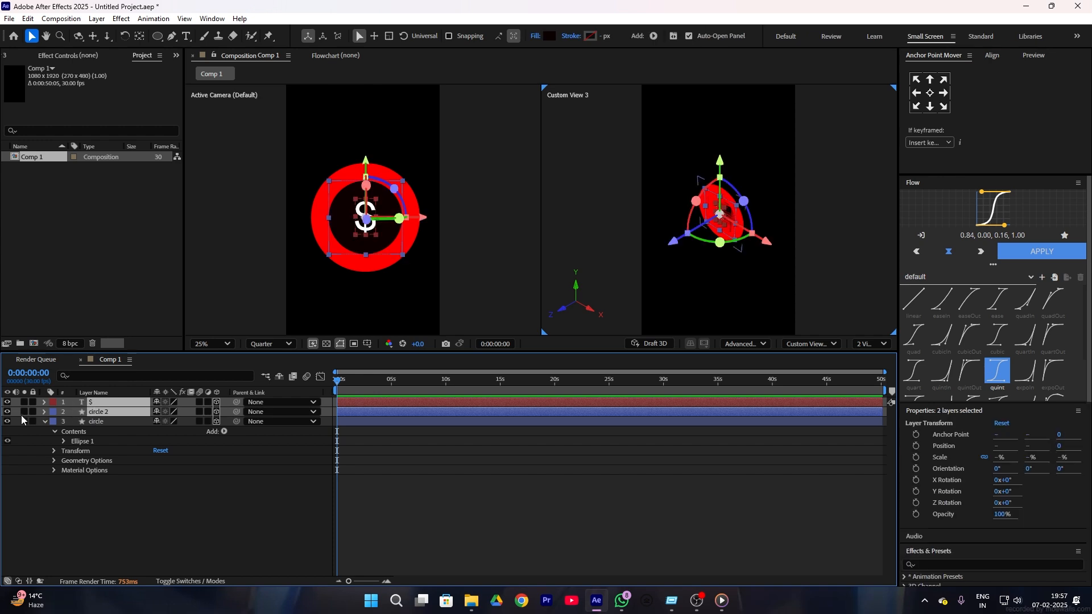
click(7, 412)
click(51, 548)
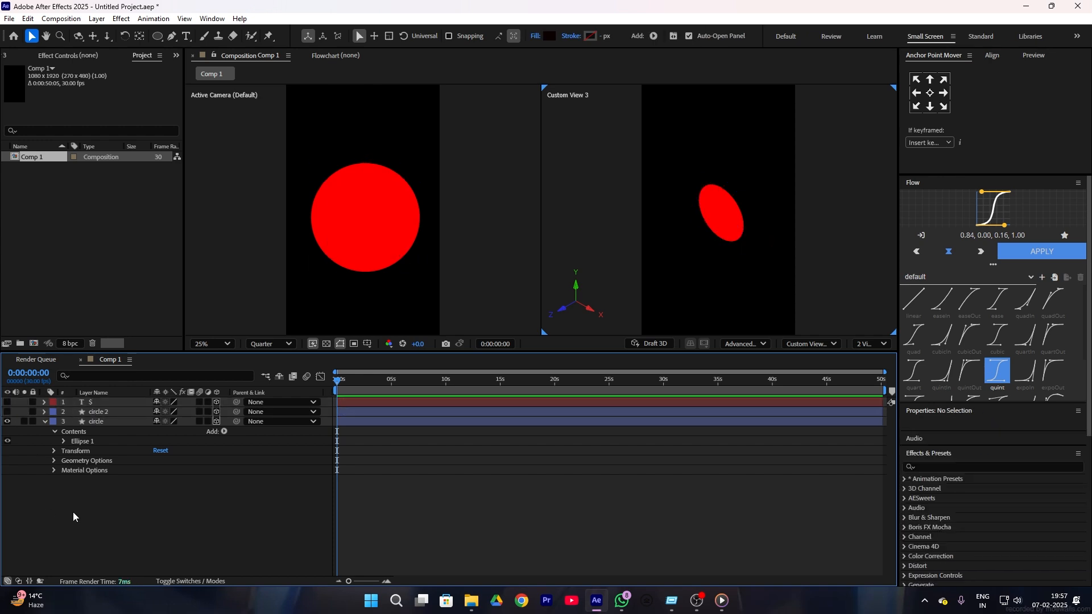
- Set the circle layer's Extrusion Depth to 51 in its geometry options
click(93, 422)
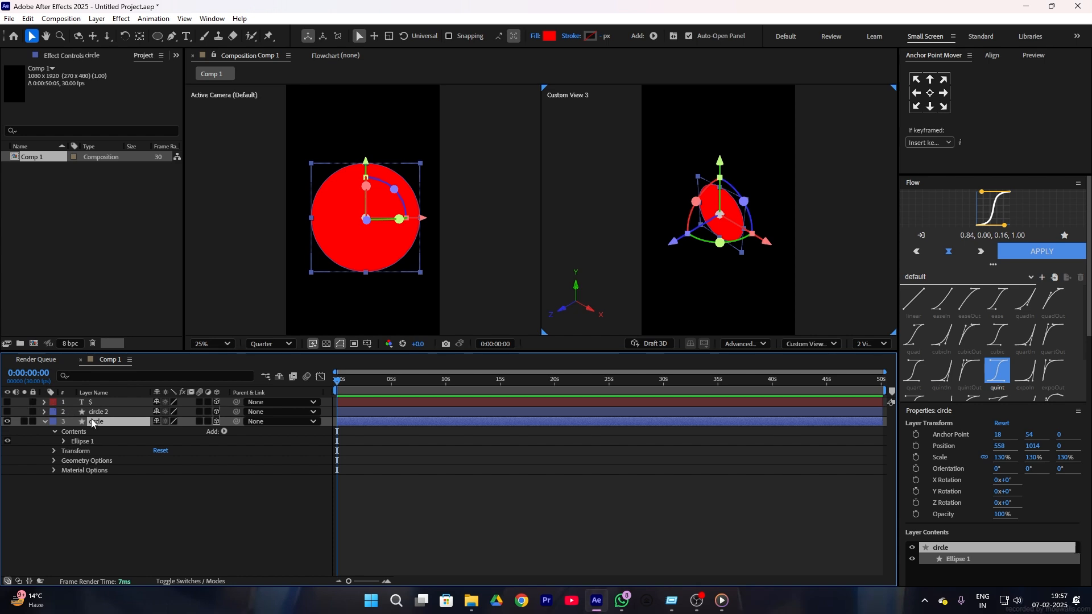
click(54, 461)
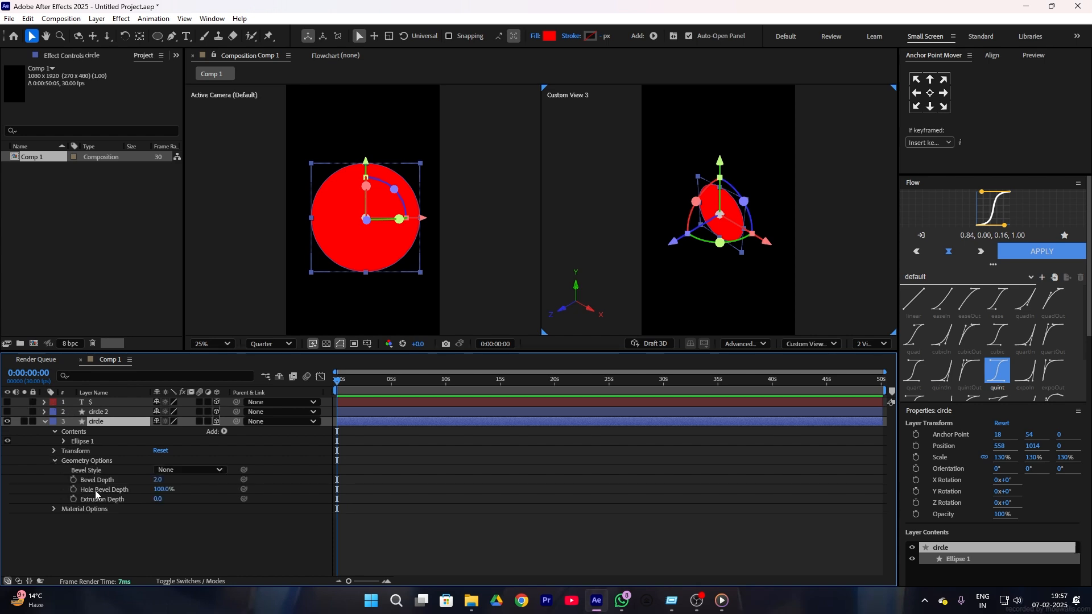
mouse_move(154, 499)
mouse_down()
mouse_move(185, 491)
mouse_move(175, 491)
mouse_up()
scroll(768, 209, up, 3)
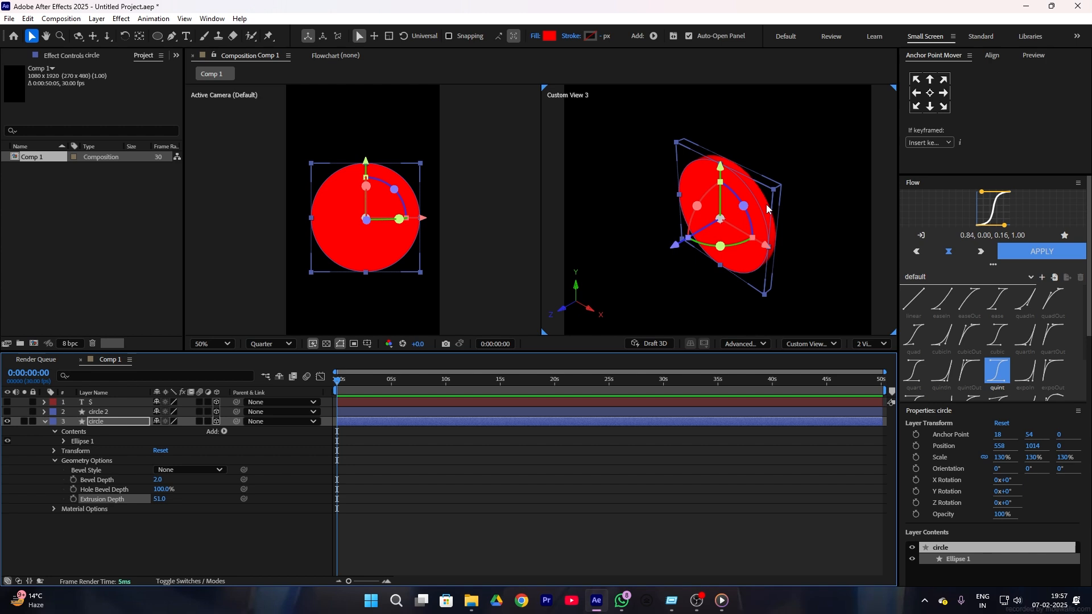
scroll(789, 202, down, 1)
- Raise the circle's material Specular Intensity to 100% and its Specular Shininess to 58%
click(54, 509)
scroll(64, 515, down, 1)
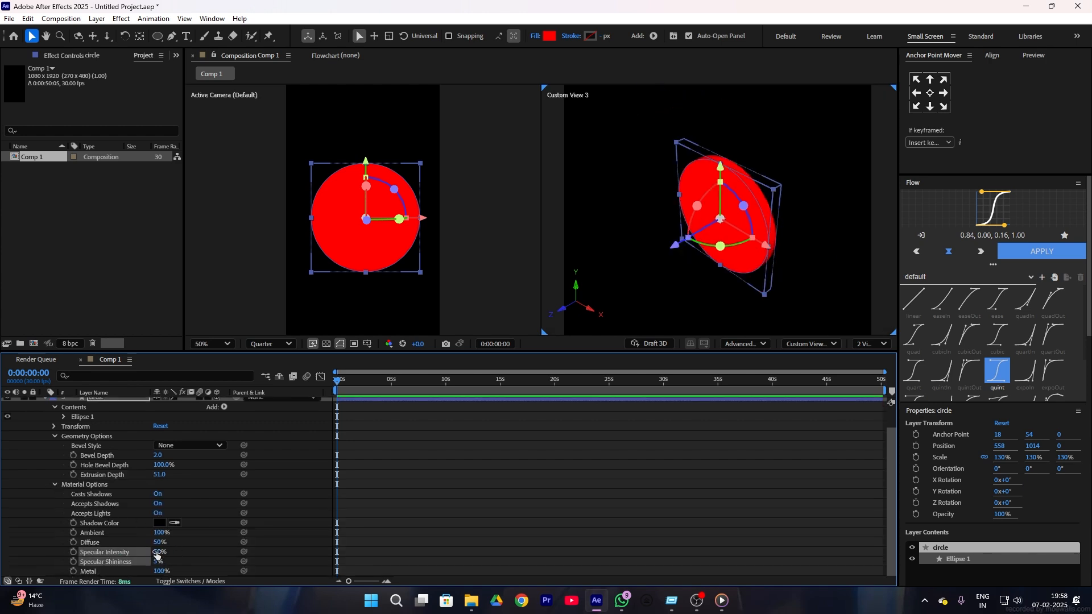
drag(159, 560, 317, 534)
click(191, 549)
click(317, 534)
click(192, 531)
mouse_move(157, 561)
mouse_down()
mouse_move(131, 562)
mouse_move(187, 561)
mouse_up()
click(138, 552)
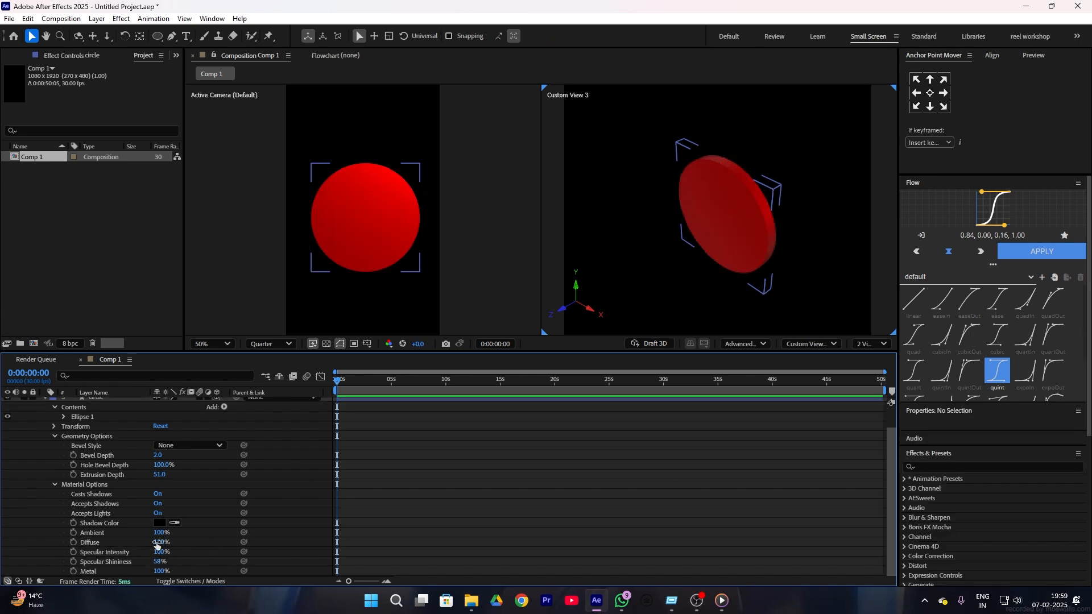
- Collapse the circle layer's properties and add a new light layer to the composition
click(431, 244)
click(41, 422)
right_click(92, 450)
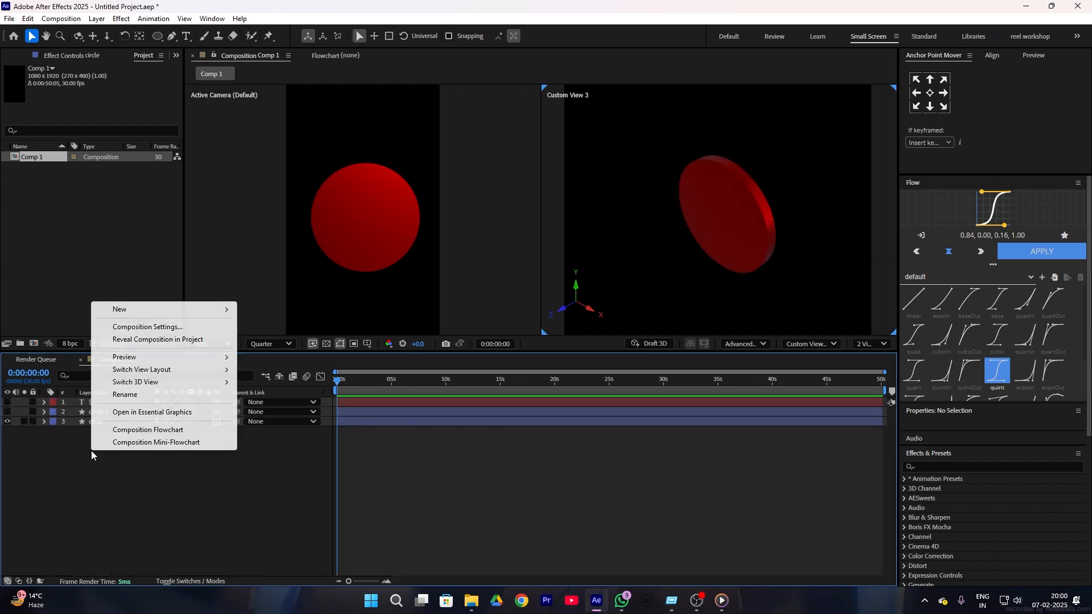
mouse_move(122, 311)
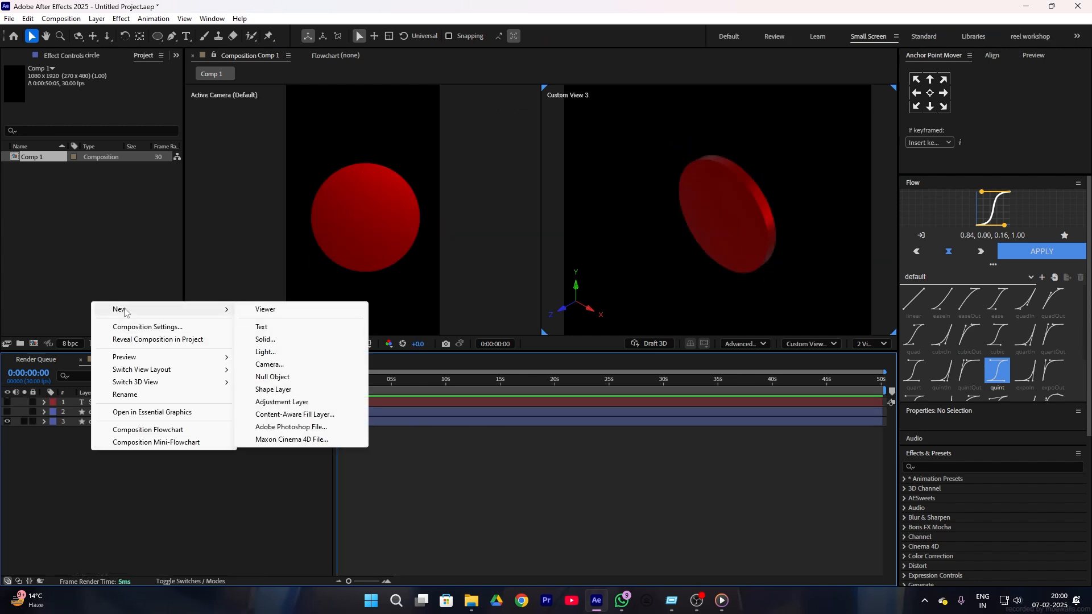
click(282, 352)
click(580, 453)
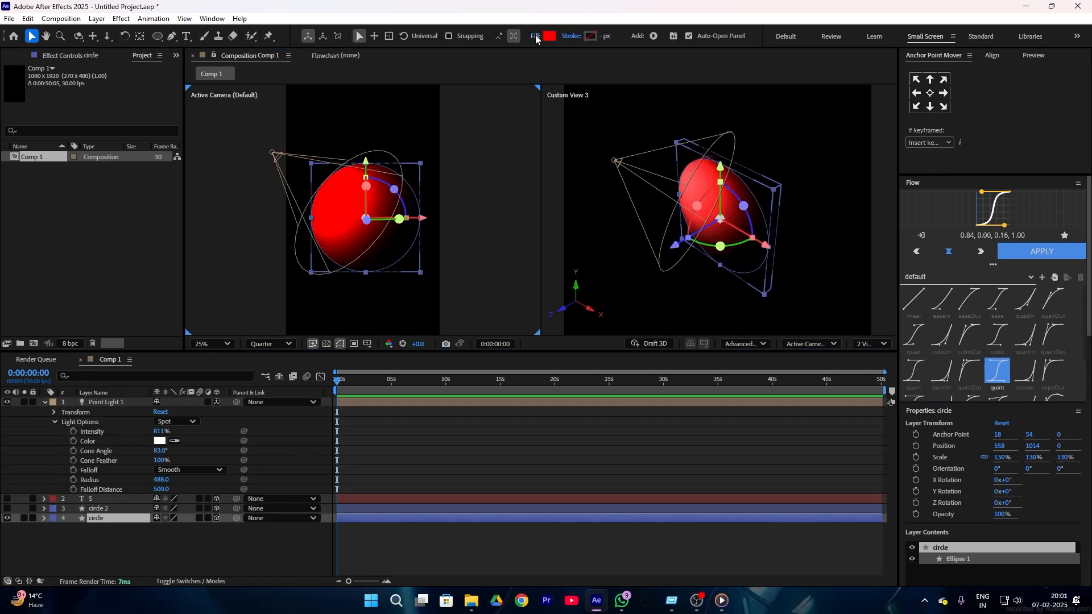
- Change the circle's fill to a linear gradient running from white through red to black
click(535, 36)
click(525, 271)
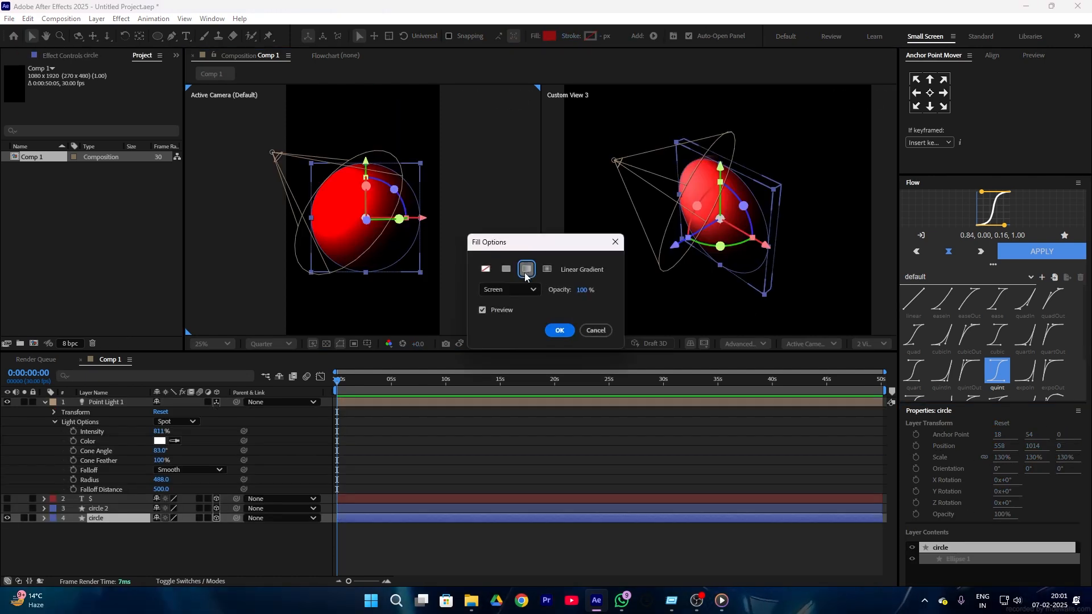
click(561, 333)
click(549, 36)
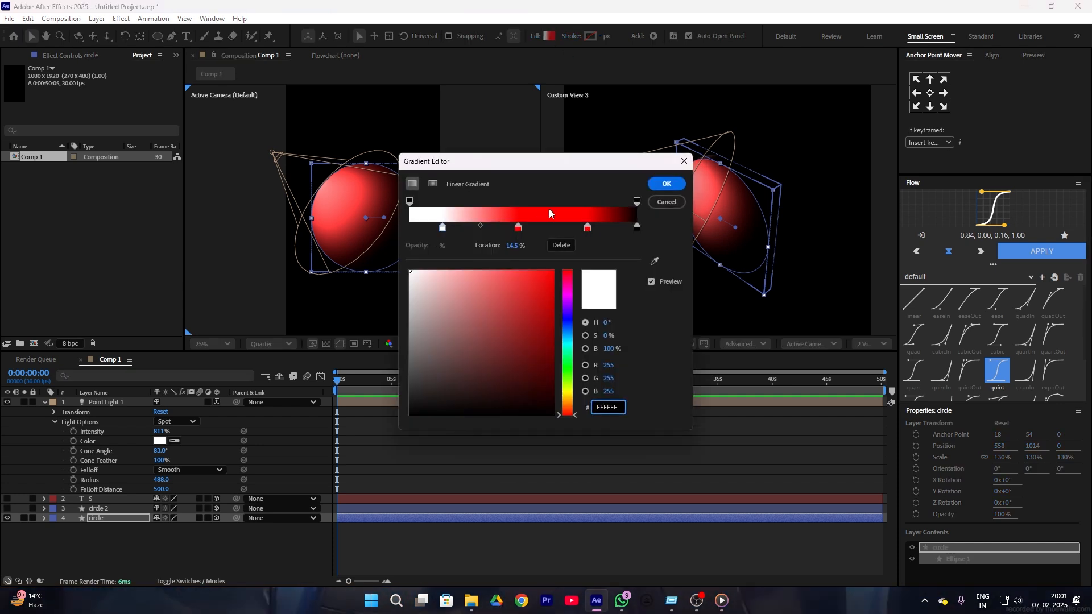
click(662, 183)
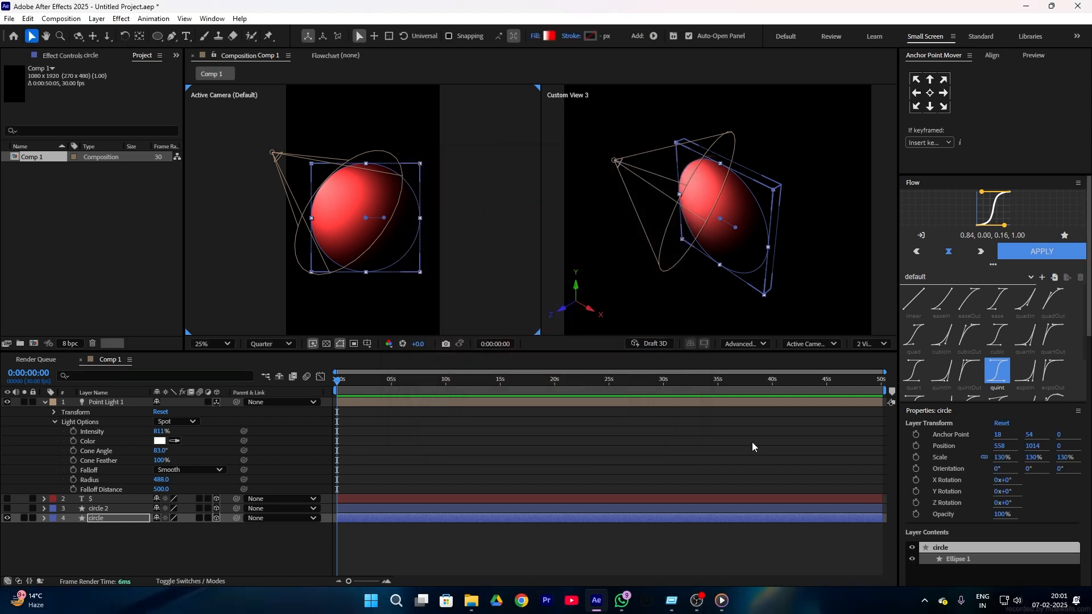
scroll(1016, 529, down, 5)
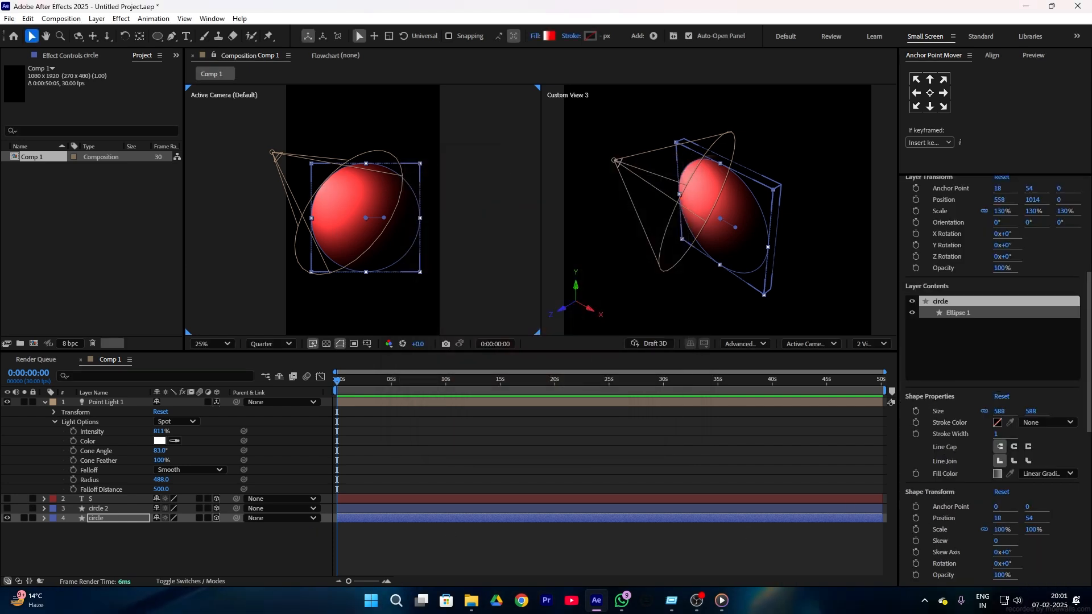
- Raise the spot light's Intensity to 1153% and change its light type to Point
click(111, 404)
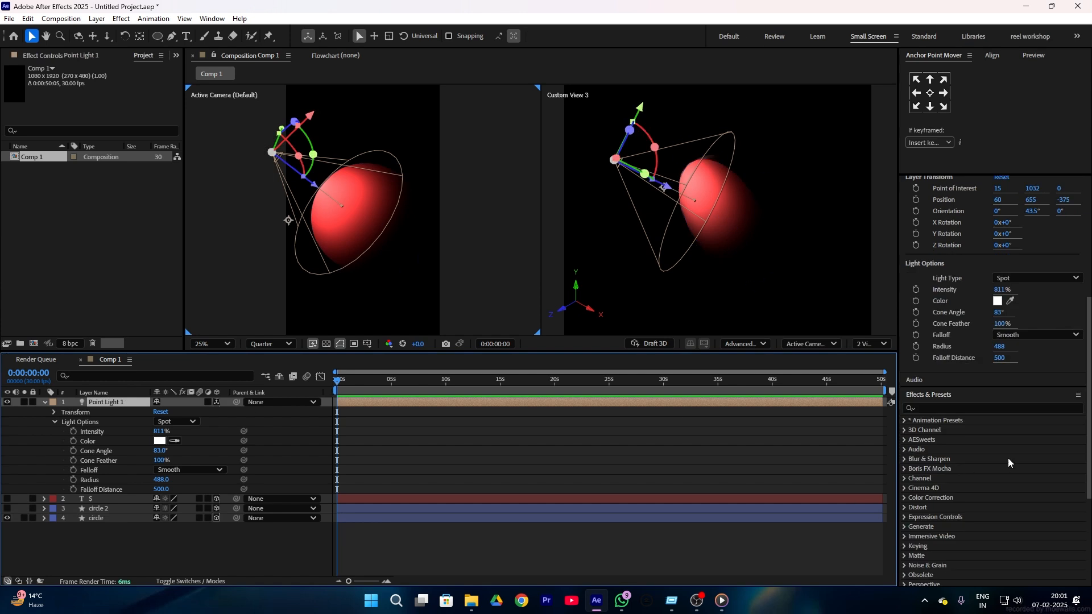
drag(158, 431, 174, 427)
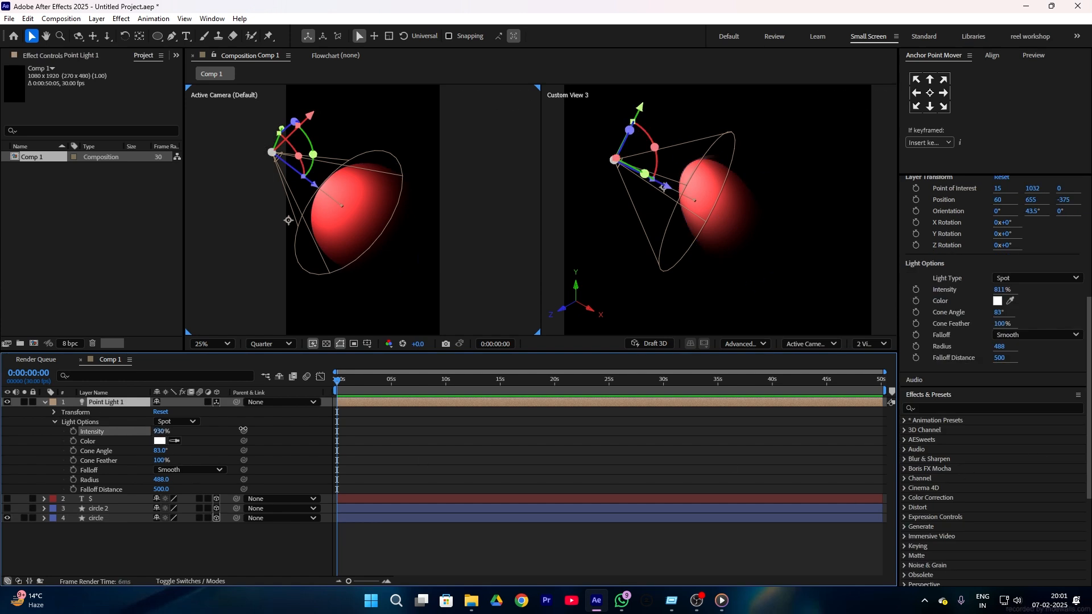
click(173, 423)
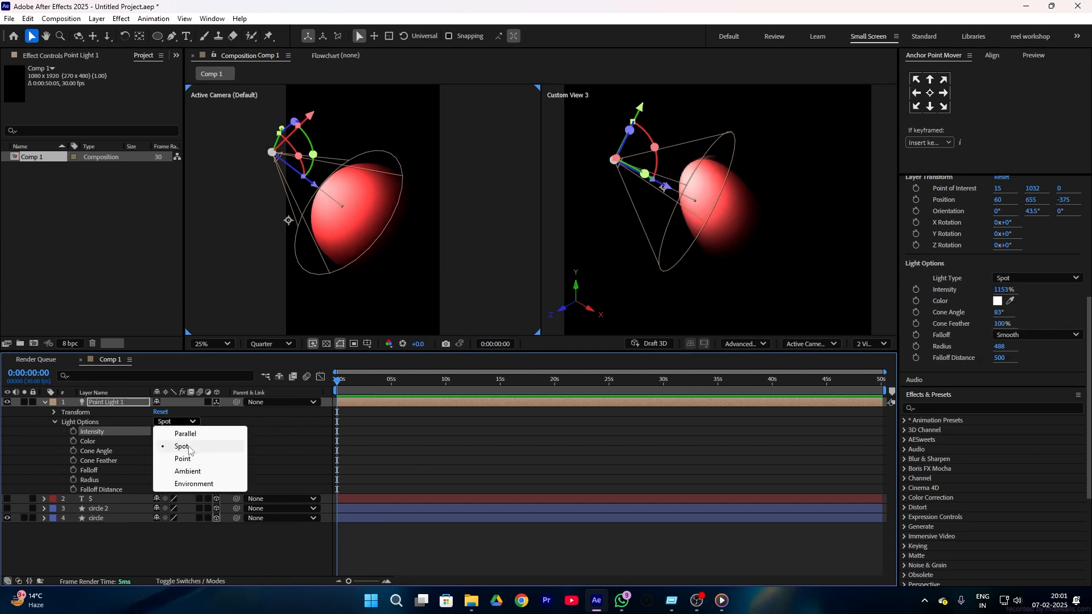
click(171, 450)
- Move the point light beside the circle's left edge and set its Radius to 434
drag(273, 151, 282, 196)
drag(161, 463, 131, 463)
click(213, 508)
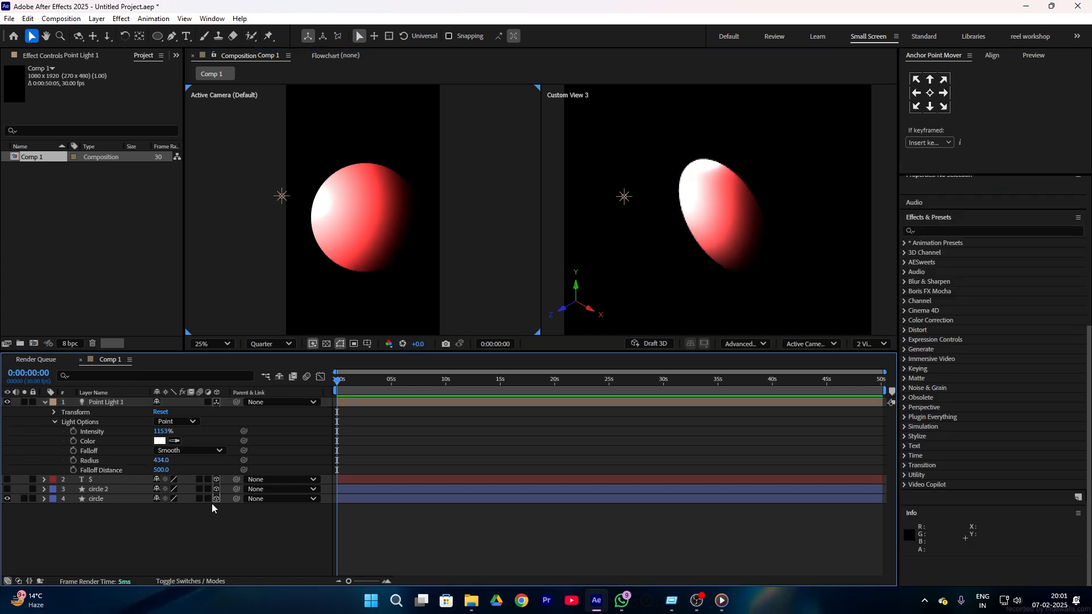
drag(281, 197, 279, 207)
click(87, 507)
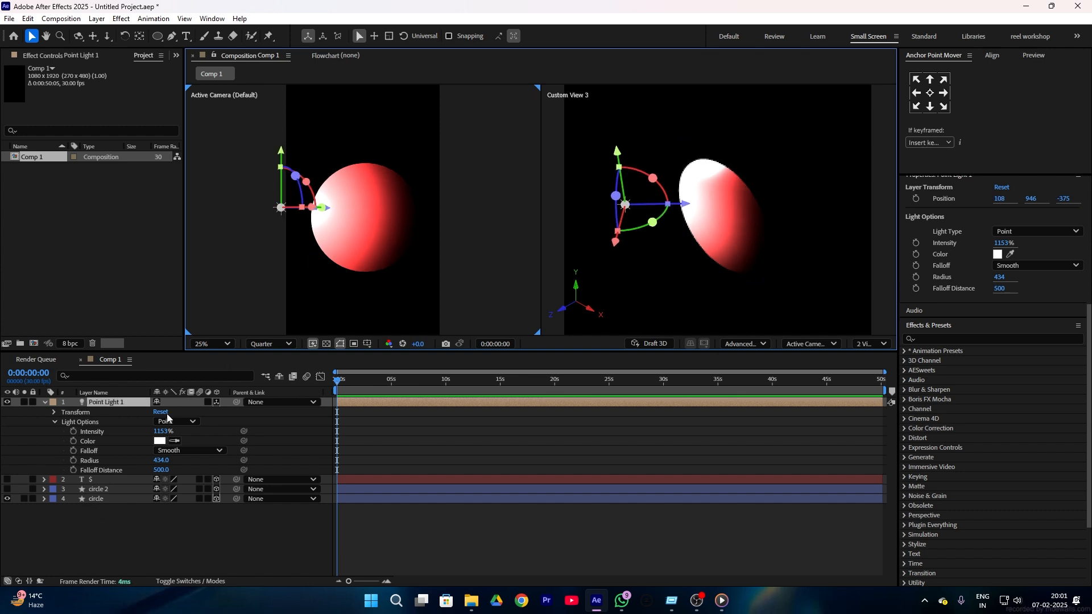
- Duplicate the point light and place the copy behind the circle's right side at about 1342, 613, 43
key(ctrl+d)
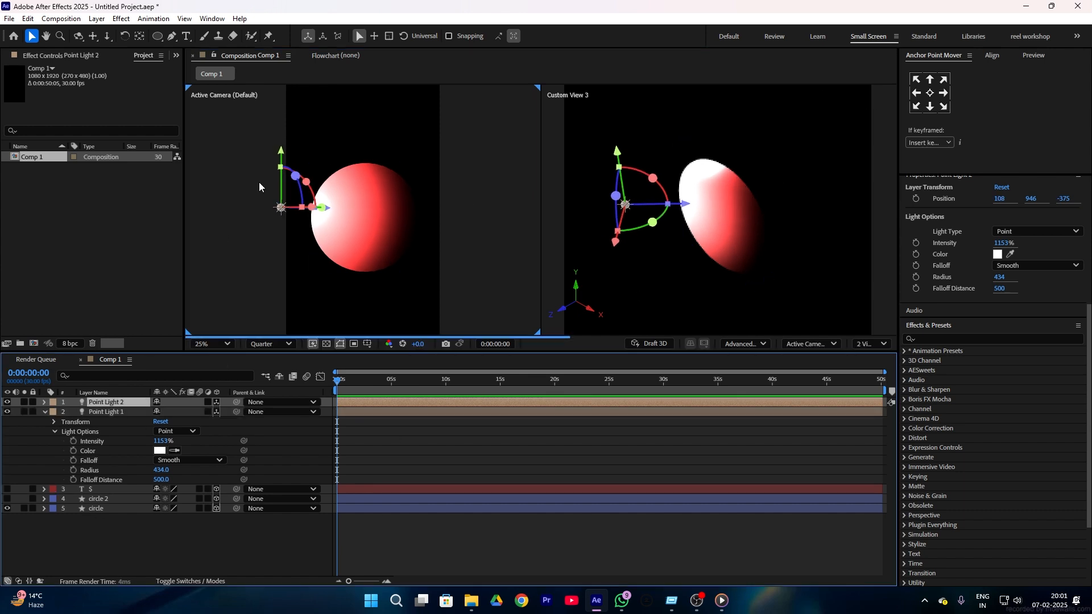
drag(280, 206, 483, 192)
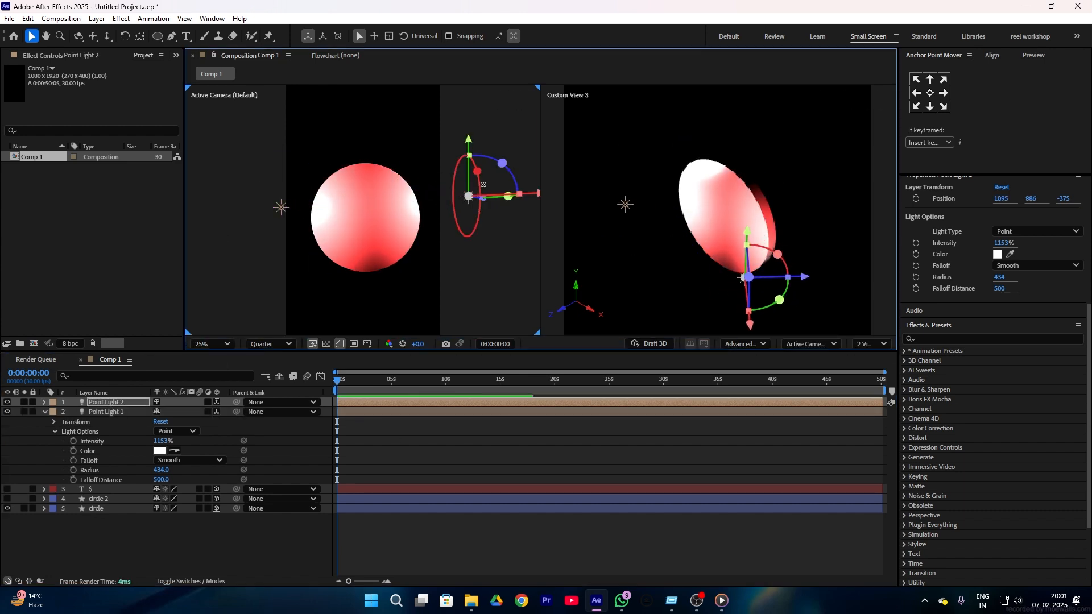
click(744, 247)
drag(738, 248, 784, 214)
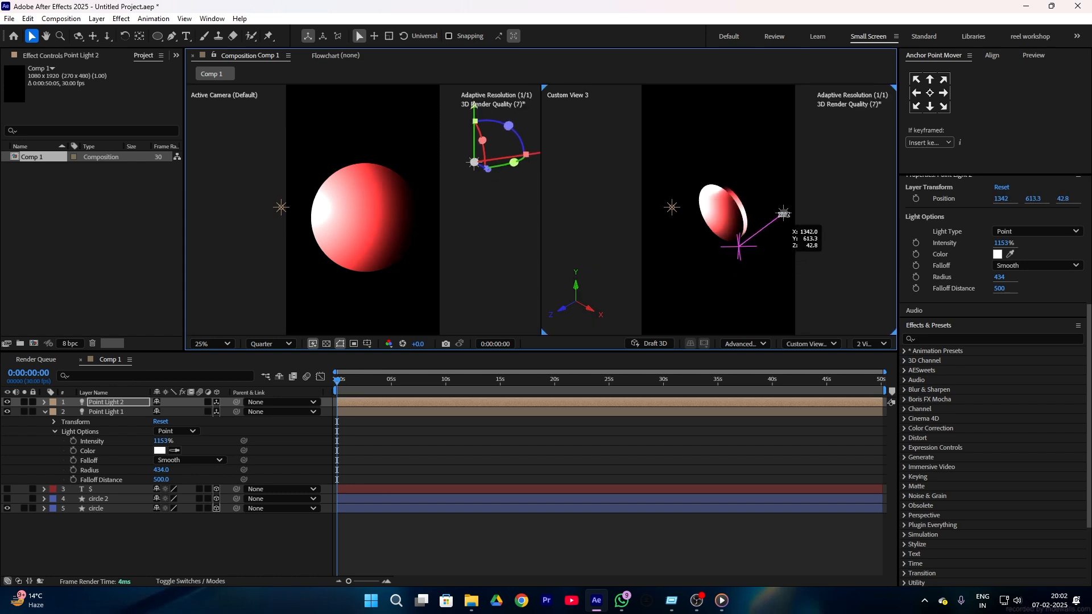
- Expand the circle layer's properties to show its transform values
click(44, 509)
click(54, 549)
click(50, 539)
mouse_move(166, 551)
mouse_down()
mouse_move(192, 548)
mouse_move(168, 550)
mouse_up()
scroll(108, 483, up, 2)
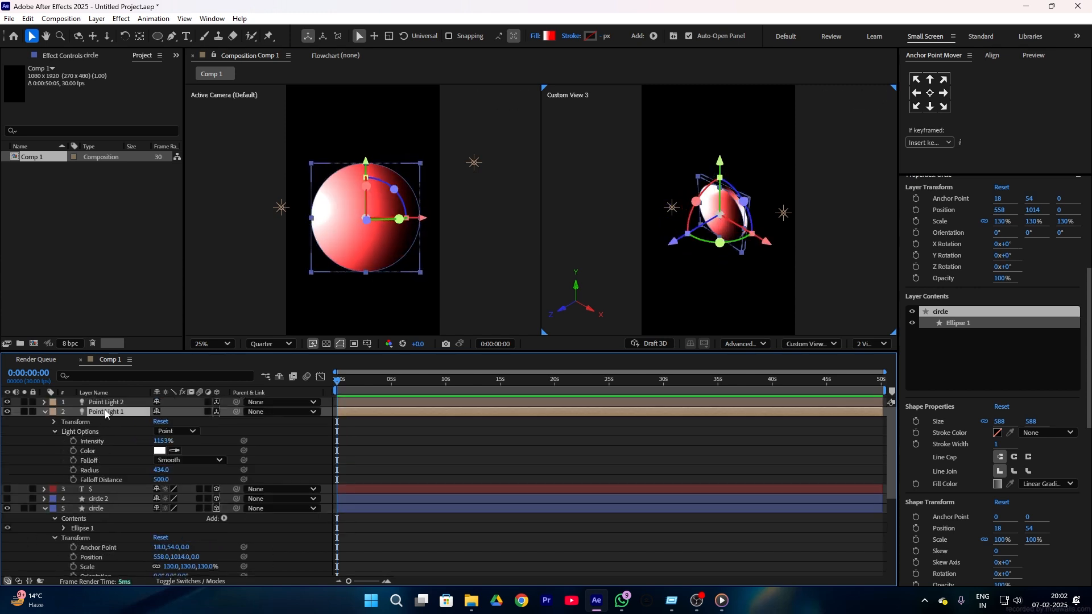
- Parent Point Light 1 and Point Light 2 to the circle layer
click(108, 414)
drag(235, 417, 107, 507)
click(237, 403)
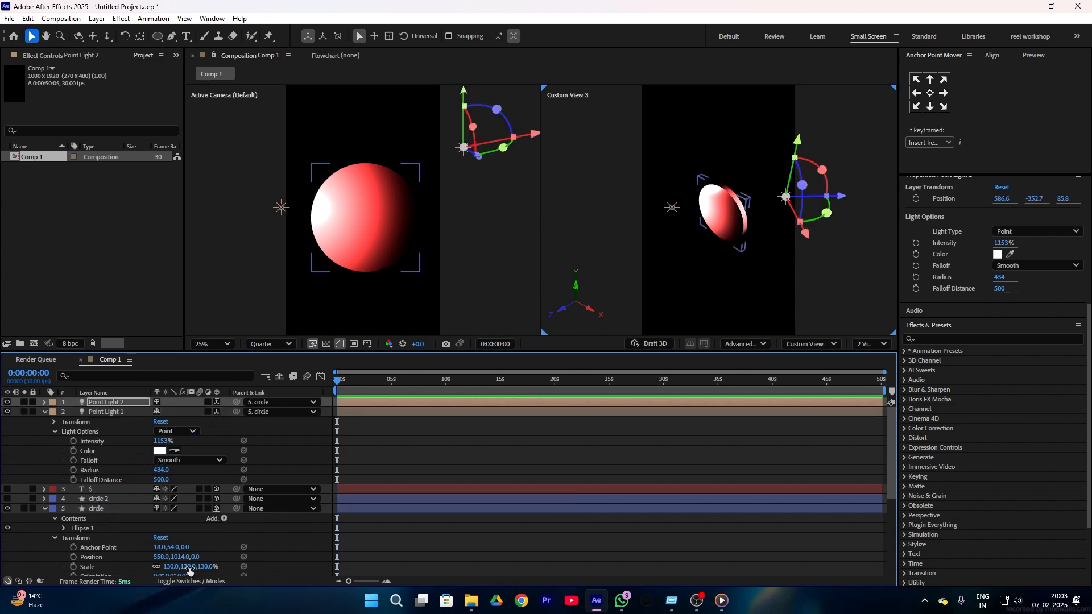
- Try rotating the circle layer about its Y axis to test the parented lights
scroll(181, 563, down, 3)
drag(169, 540, 243, 530)
key(ctrl+z)
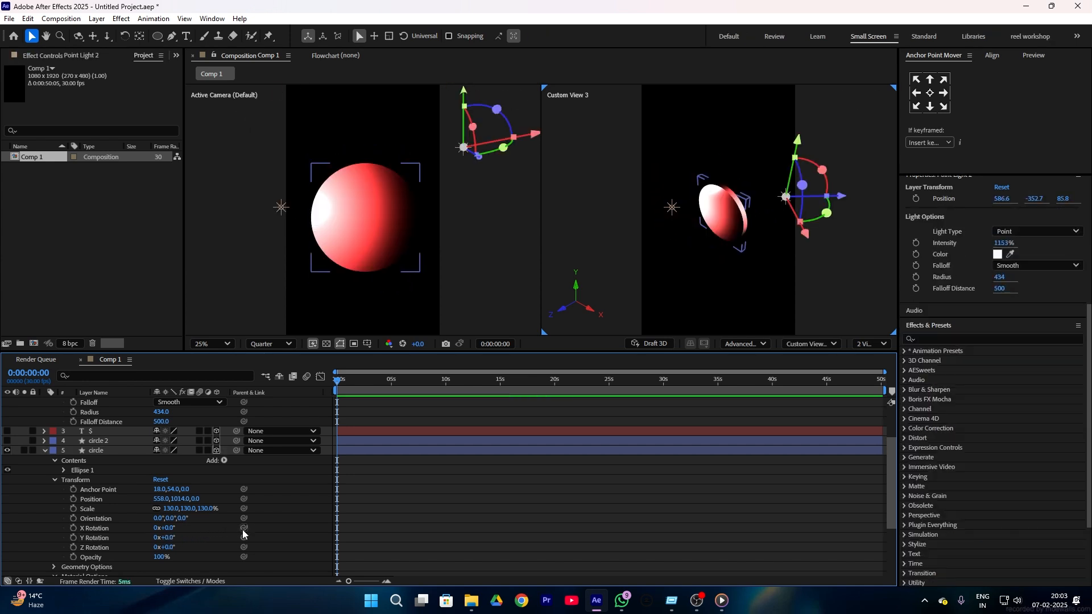
scroll(185, 500, up, 3)
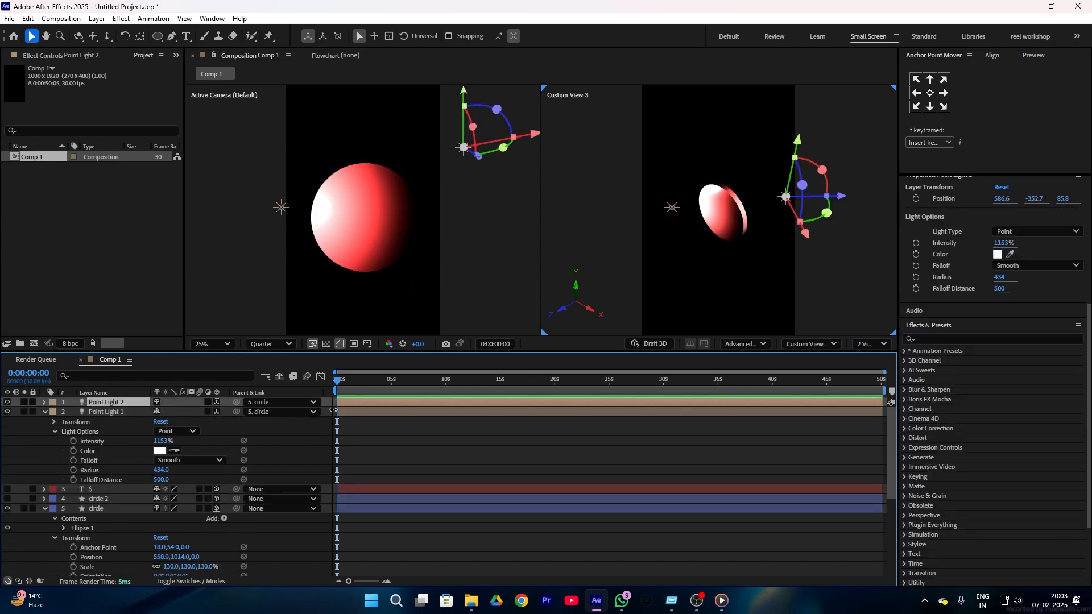
- Lower Point Light 2's Intensity to 783%
drag(1003, 244, 782, 238)
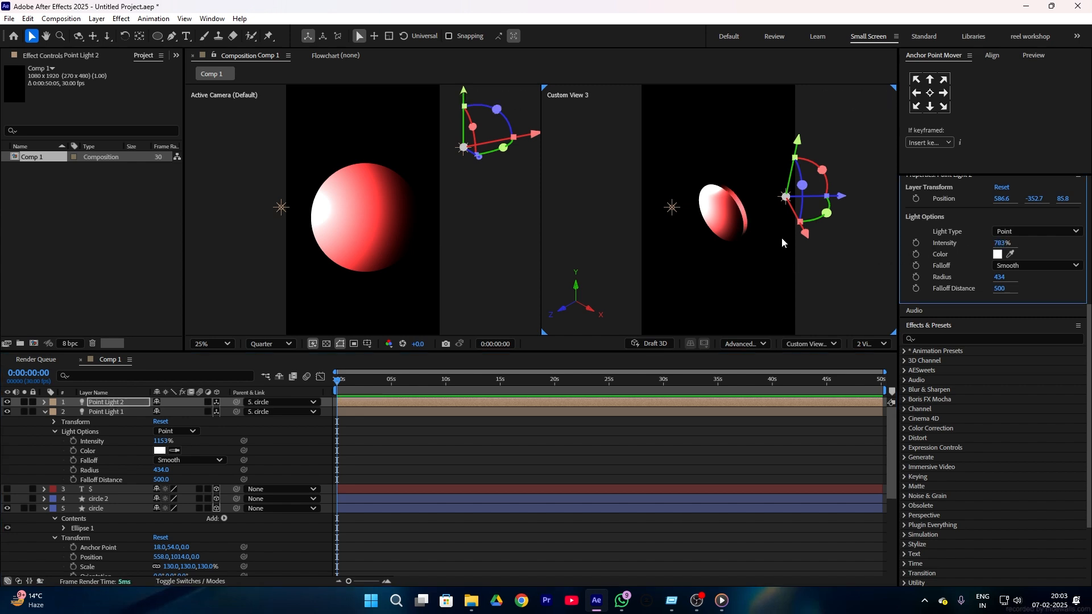
click(719, 200)
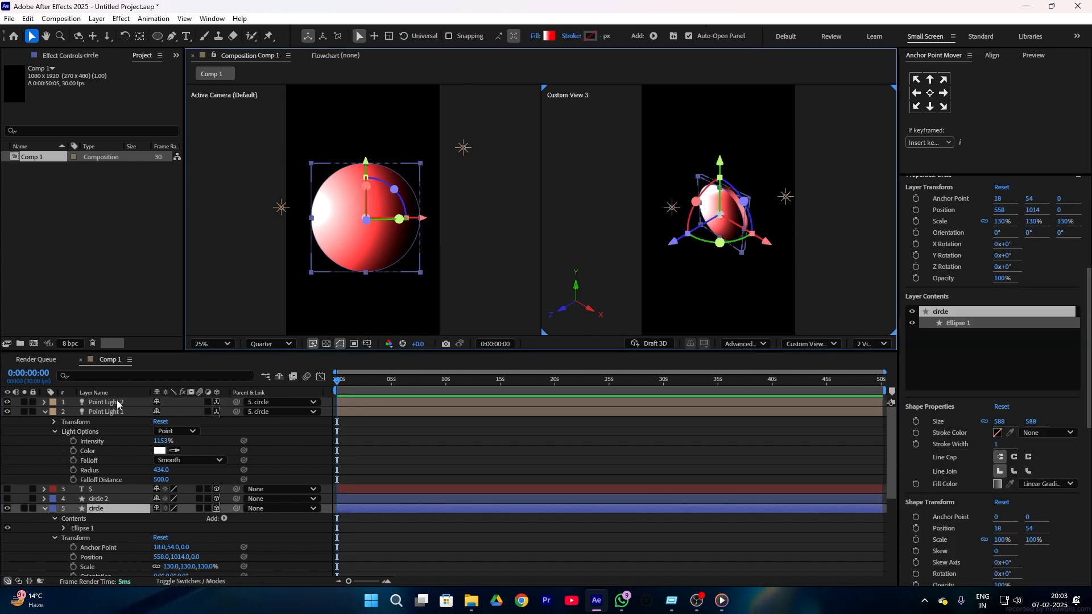
key(ctrl+z)
- Duplicate Point Light 1, put the copy on top of the layer stack and position it above and behind the circle
click(93, 413)
key(ctrl+d)
drag(94, 413, 91, 400)
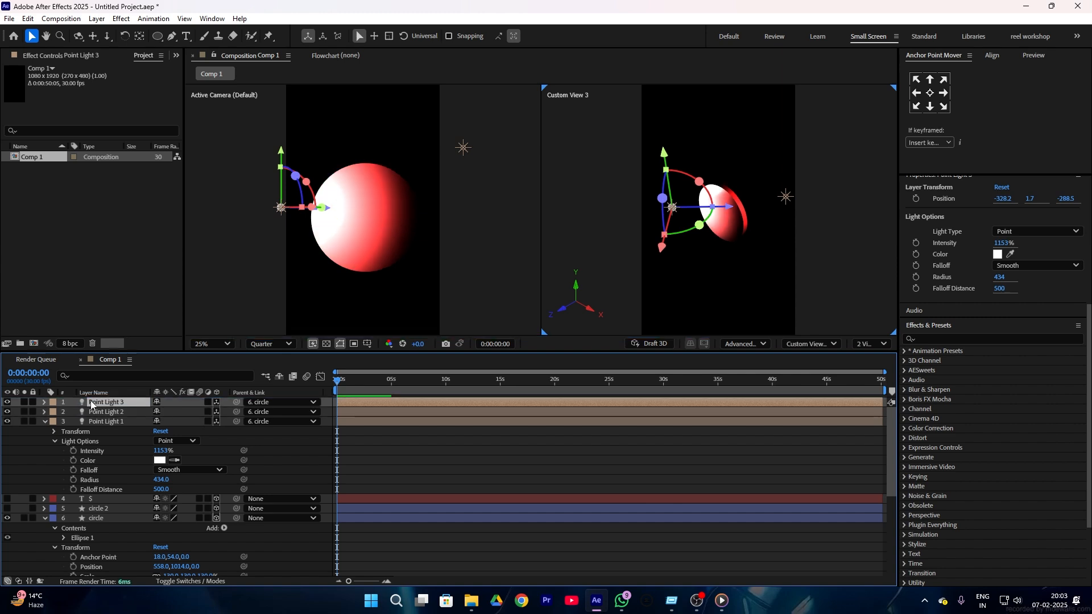
drag(681, 205, 737, 147)
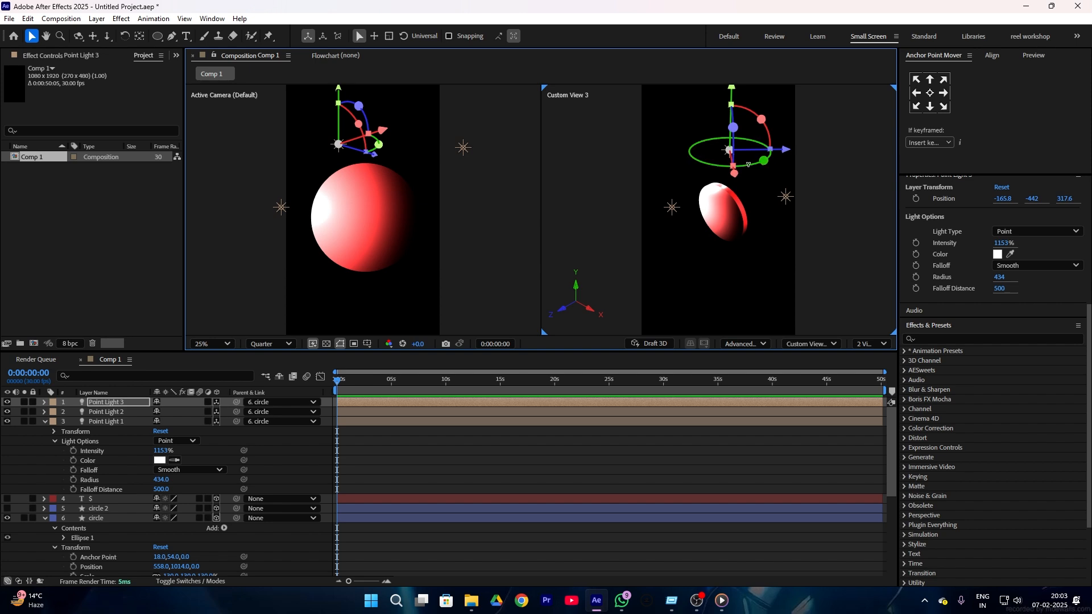
drag(729, 150, 738, 166)
- Reposition the point lights around the circle, turning the circle about its Y axis to judge the shading
scroll(98, 540, down, 2)
drag(173, 547, 70, 547)
drag(399, 125, 439, 211)
scroll(260, 535, up, 2)
click(45, 421)
drag(169, 538, 257, 529)
drag(305, 207, 245, 208)
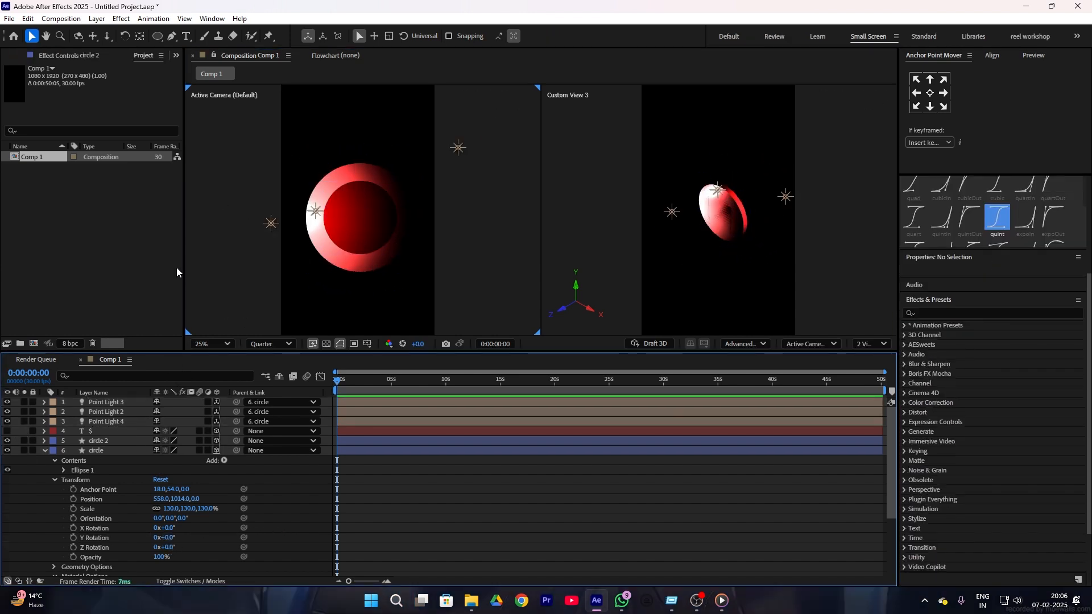
- Add a null object and parent the circle 2, circle and $ layers to it
right_click(80, 435)
mouse_move(97, 441)
click(251, 512)
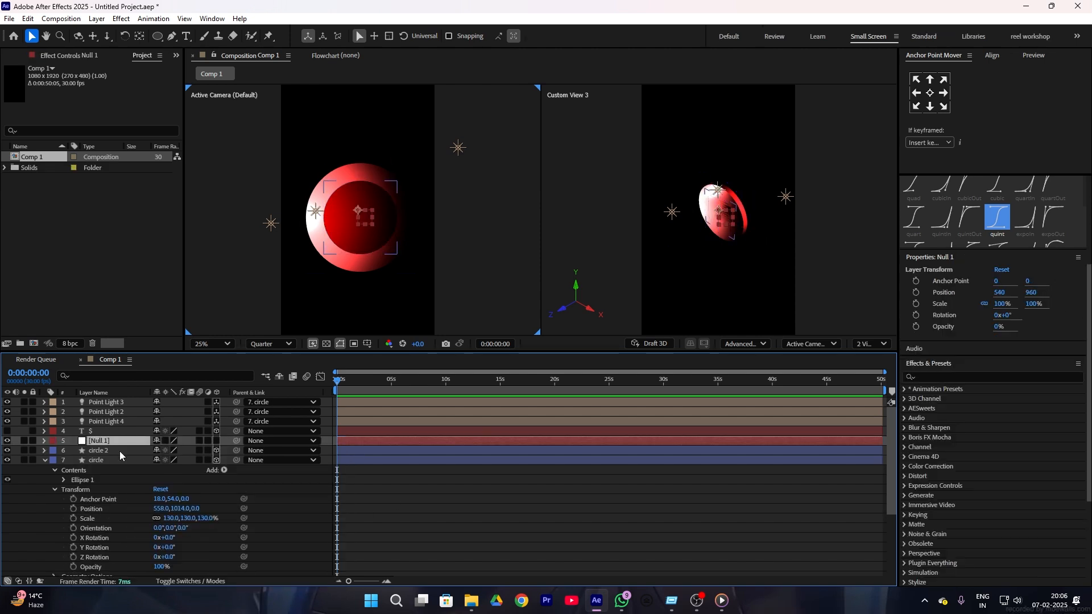
click(99, 450)
drag(236, 451, 114, 442)
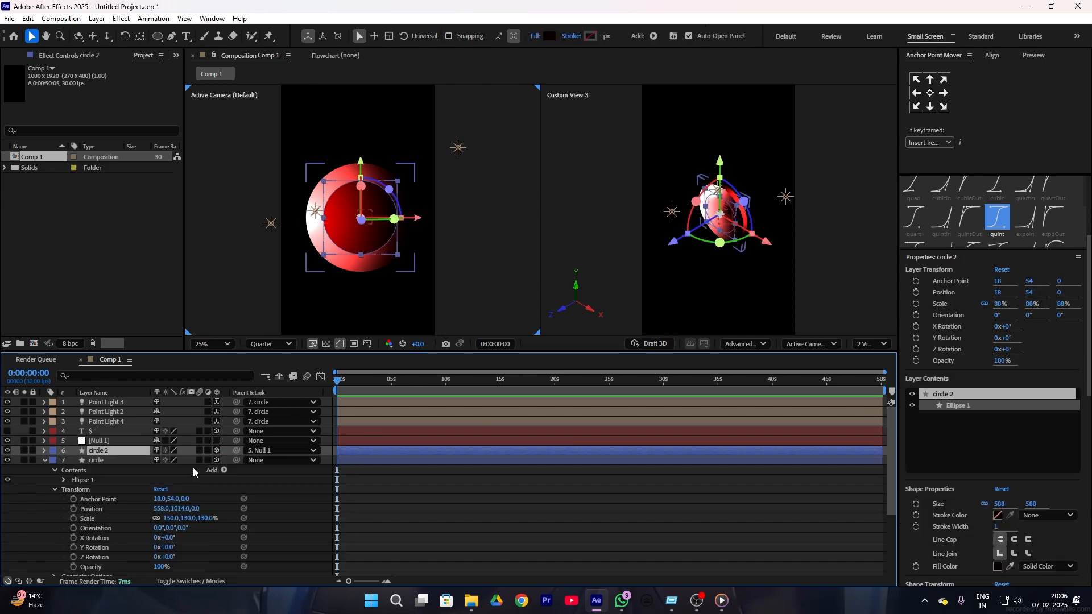
drag(237, 461, 107, 442)
drag(236, 431, 101, 402)
- Make Null 1 a 3D layer and set its Y Rotation to 50°
click(44, 402)
click(55, 412)
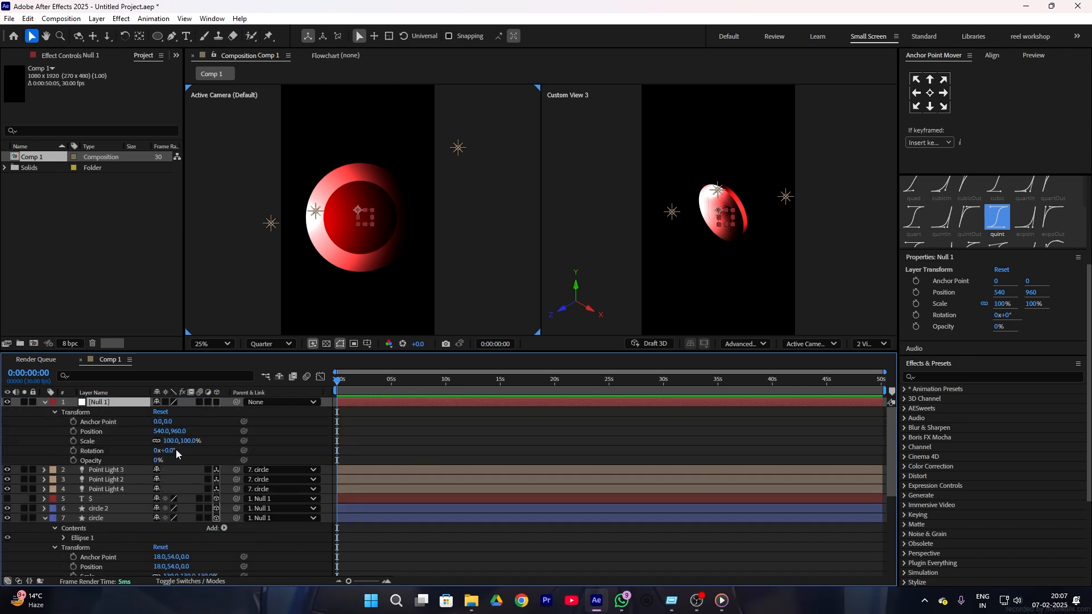
click(217, 402)
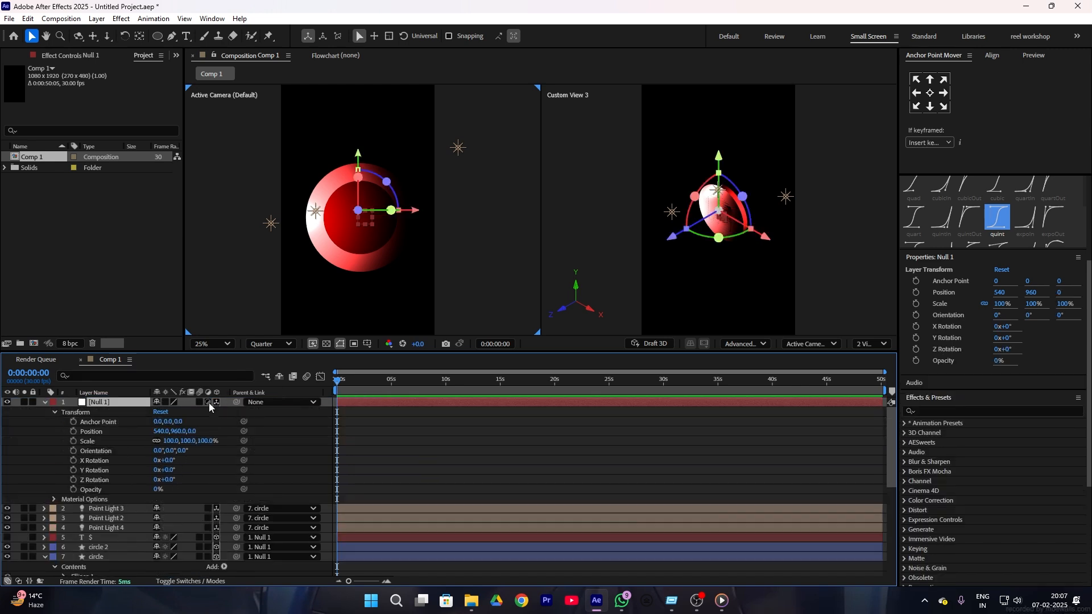
drag(168, 470, 197, 464)
click(95, 509)
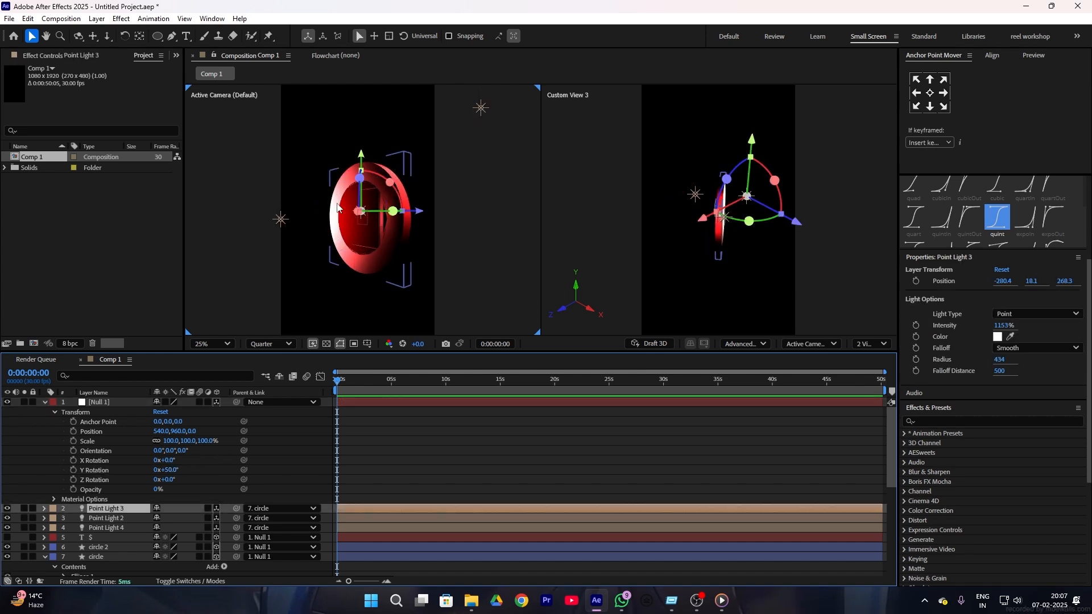
click(363, 219)
click(110, 528)
drag(172, 470, 172, 470)
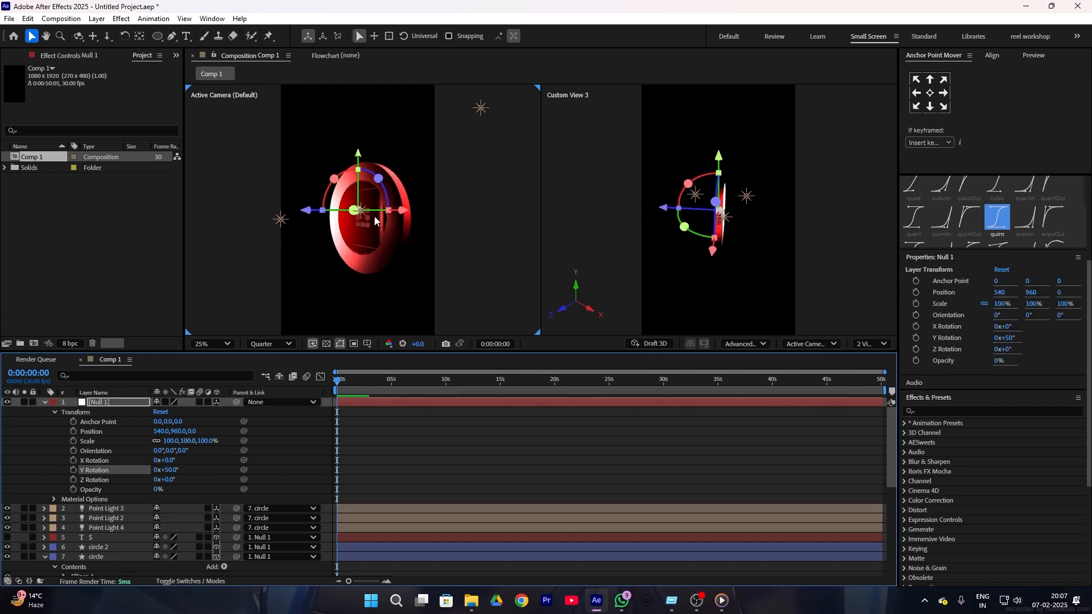
click(183, 465)
- Move the circle 2 layer along its Z axis to a Z position of -17
click(92, 549)
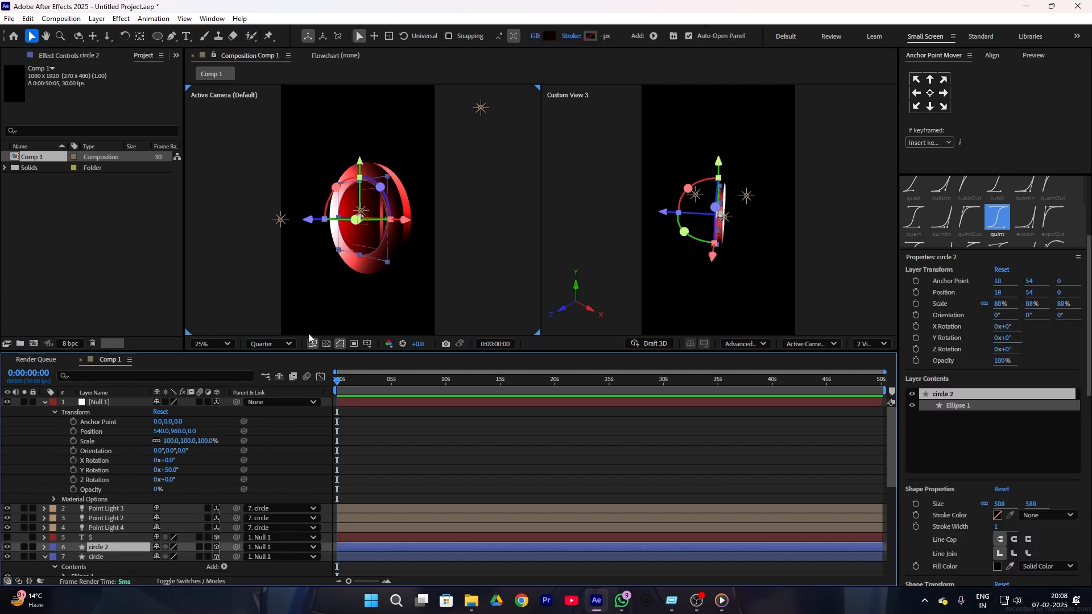
drag(308, 221, 305, 222)
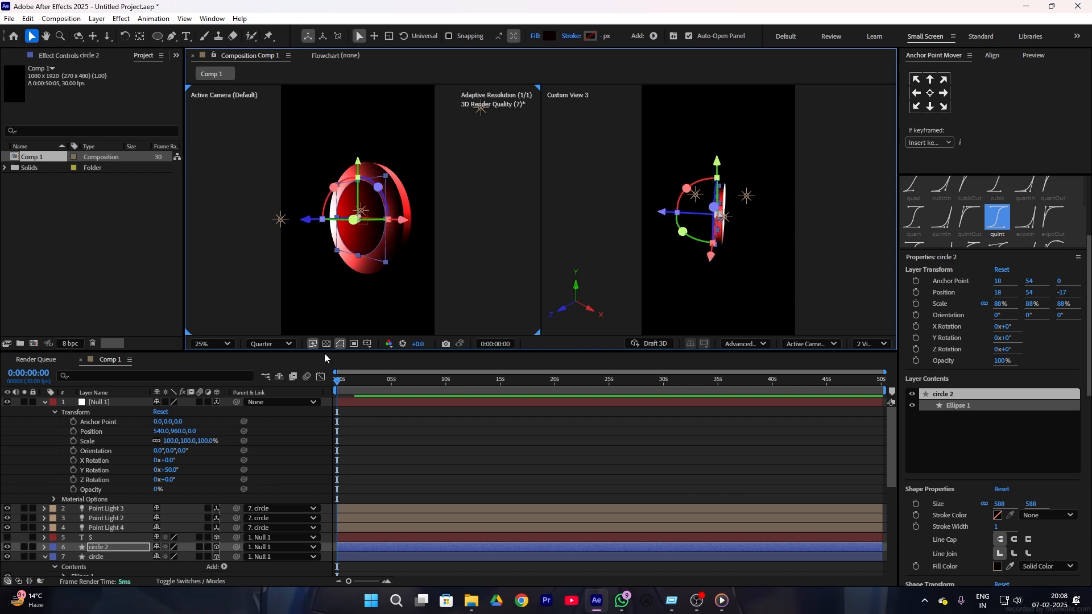
click(305, 450)
- Set Null 1's Y Rotation to 94° to turn the coin edge-on
drag(171, 472, 215, 473)
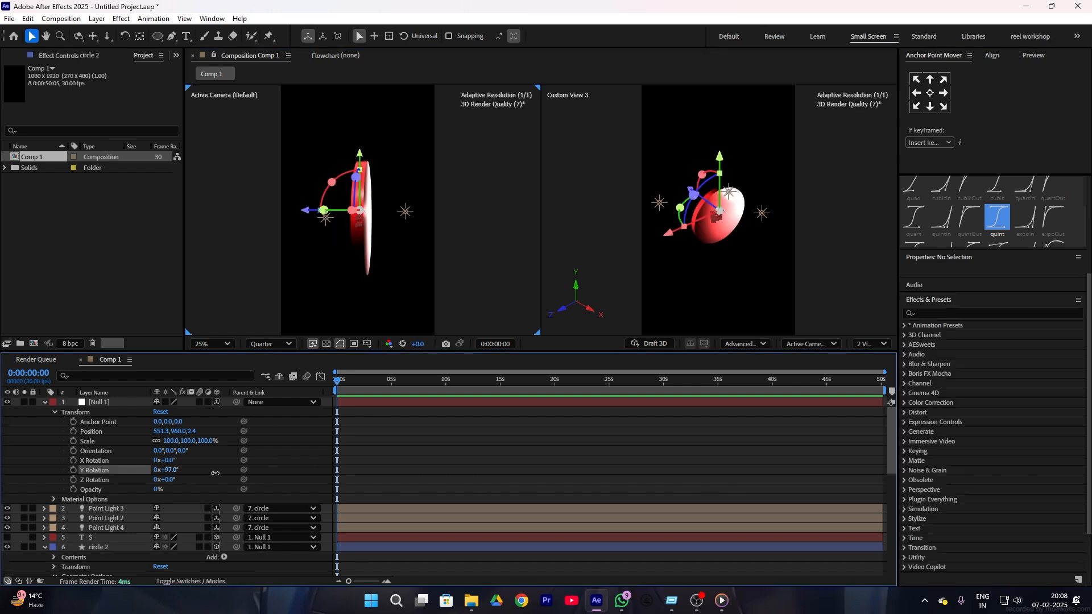
click(359, 154)
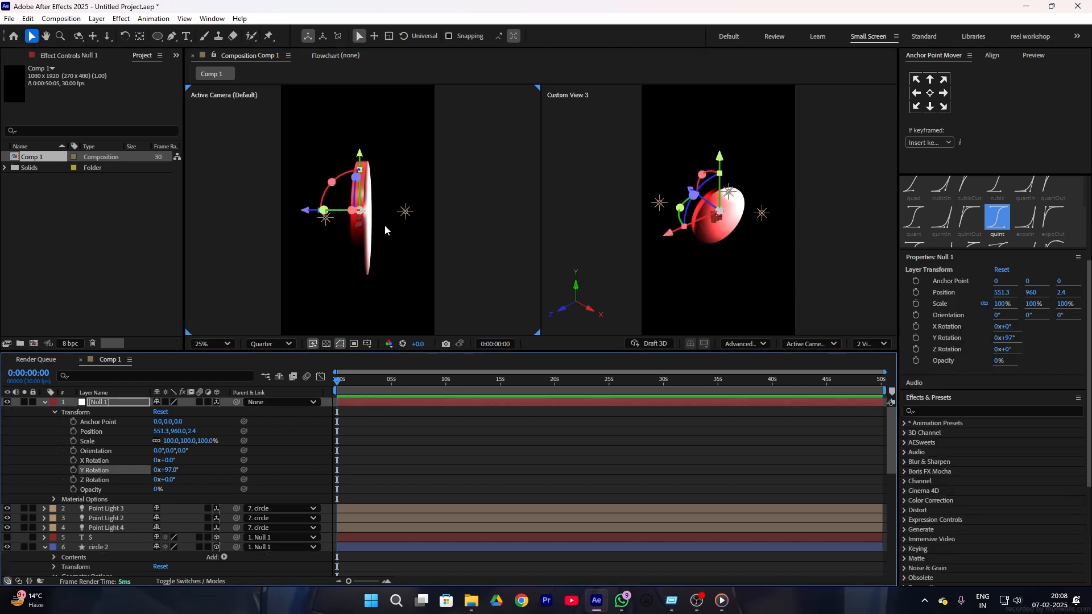
drag(163, 470, 166, 470)
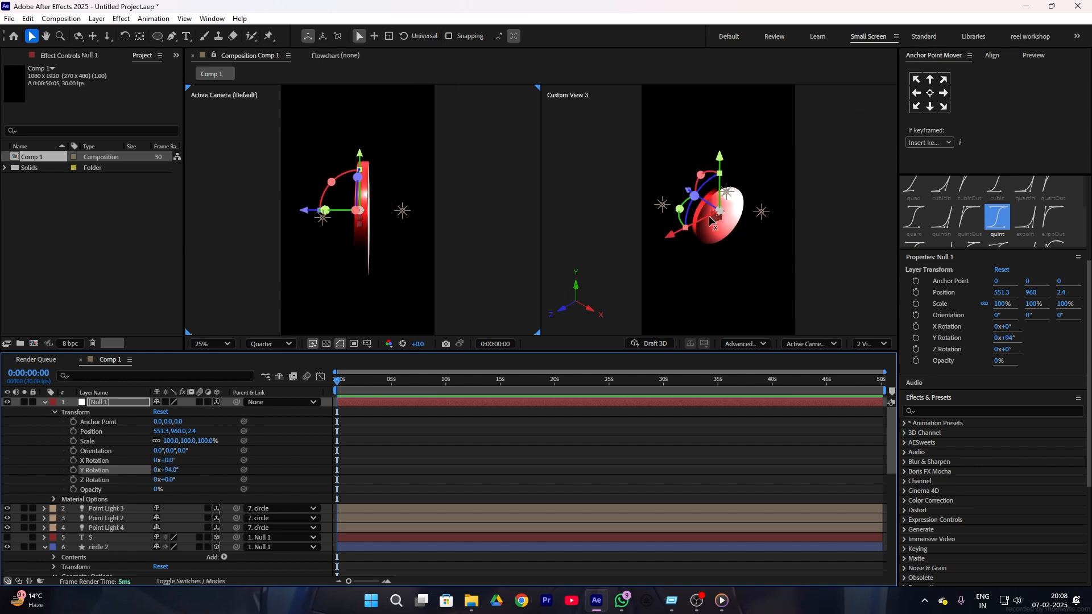
- Increase the circle 2 layer's Extrusion Depth in its geometry options
scroll(83, 460, down, 3)
click(85, 460)
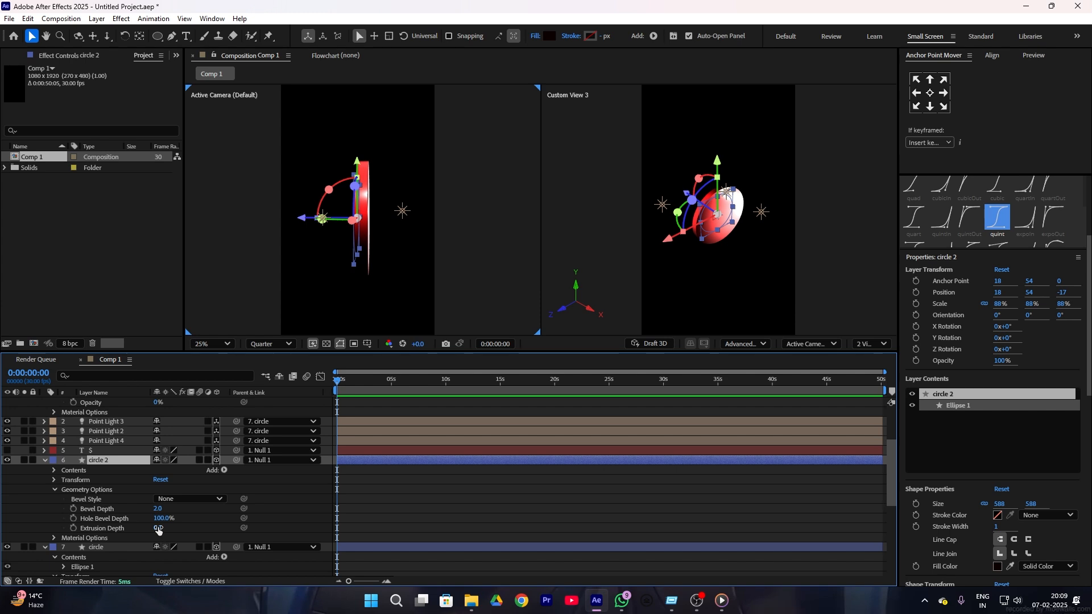
drag(159, 528, 181, 527)
- Move the $ layer to a Z position of -7.5, turning Null 1 about its Y axis to judge the placement
scroll(214, 528, up, 2)
drag(166, 441, 375, 432)
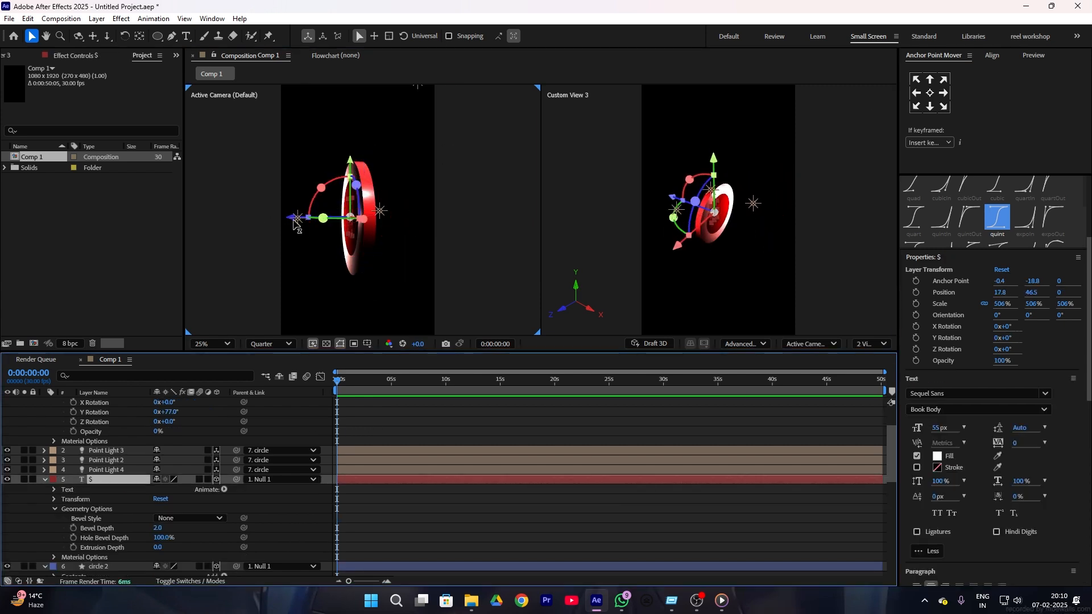
drag(291, 225, 295, 223)
drag(168, 411, 152, 412)
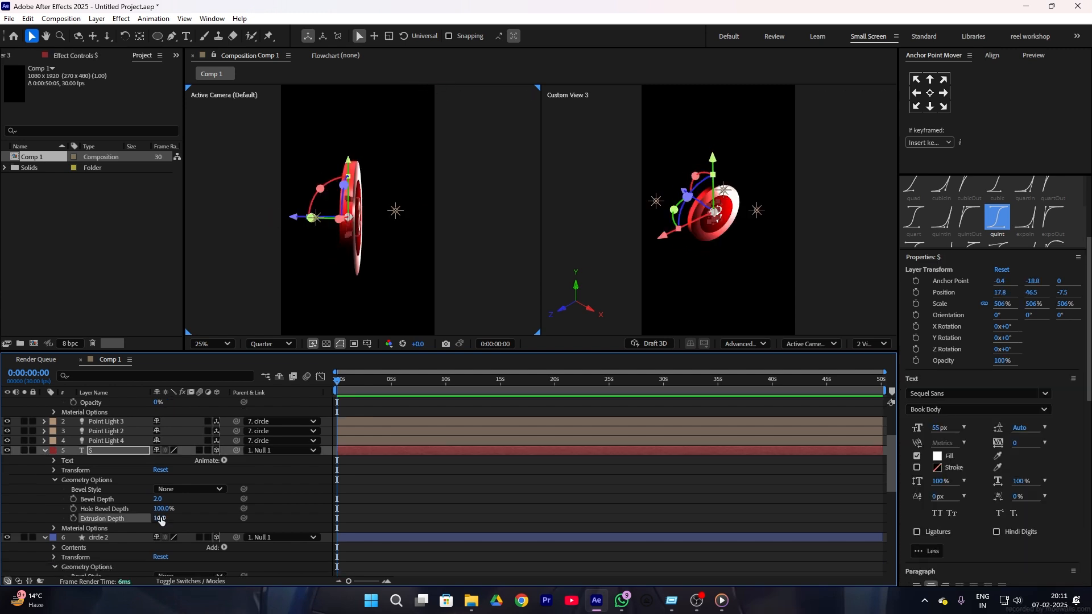
- Increase the $ layer's Extrusion Depth to about 18, judging the thickness close up in the custom view
drag(161, 520, 160, 518)
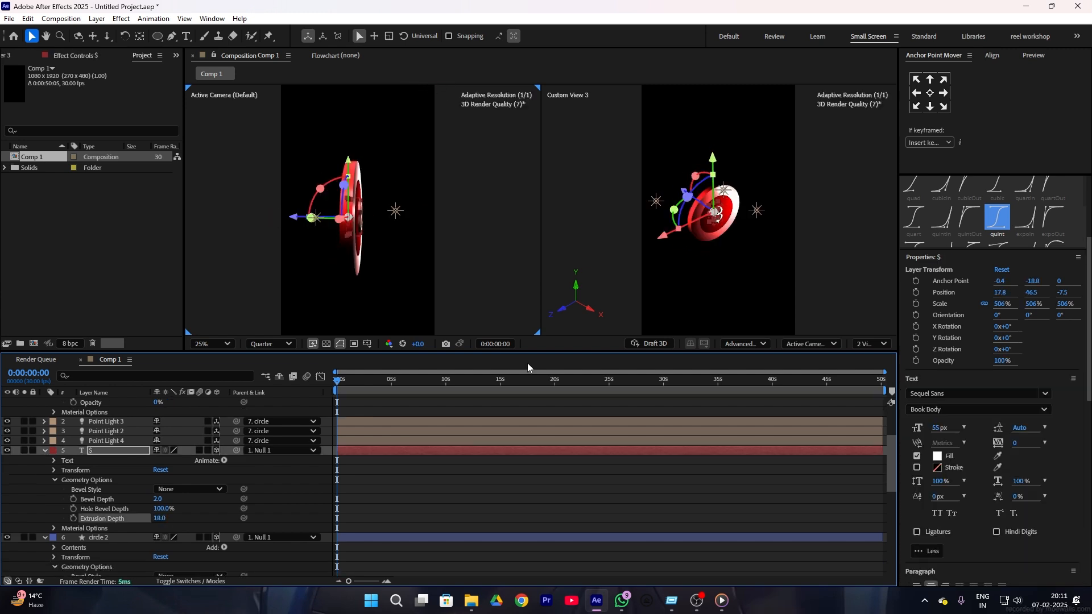
scroll(719, 212, up, 3)
drag(158, 518, 155, 517)
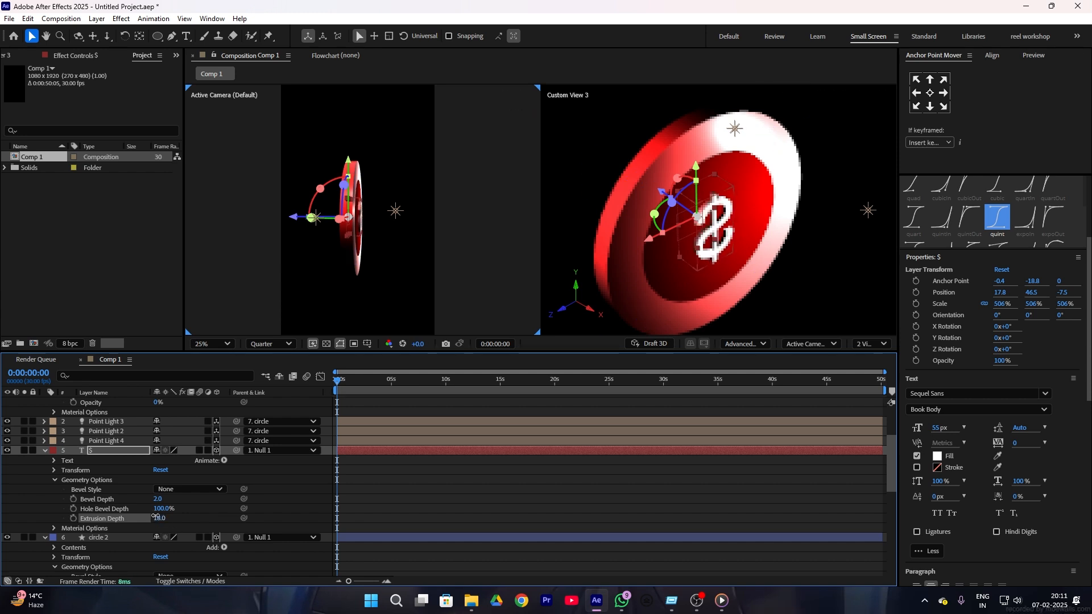
drag(154, 516, 153, 517)
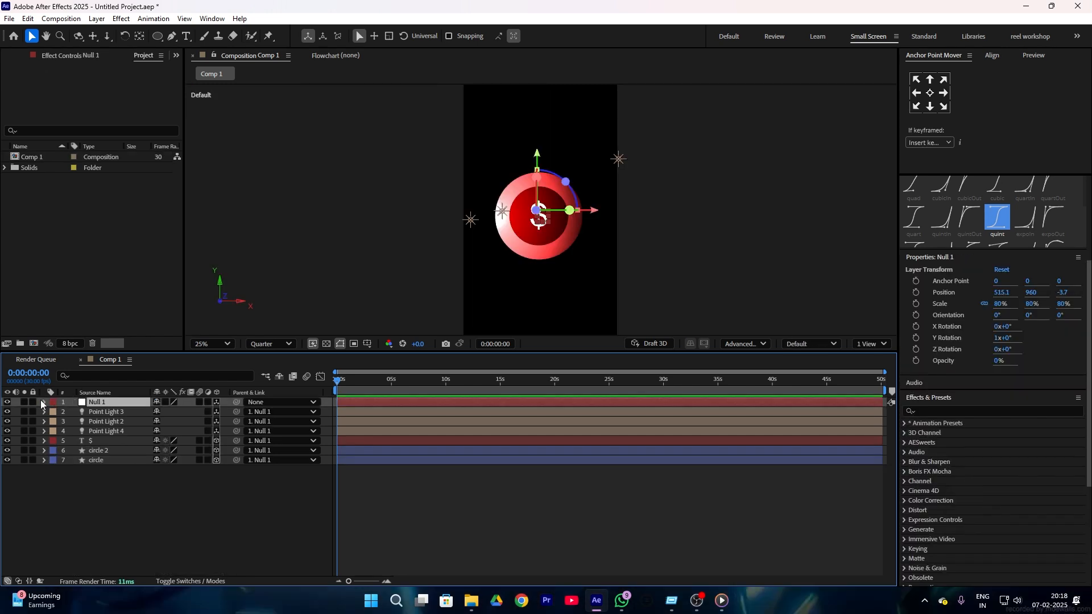
- Set Null 1's X Rotation to 90° to lay the coin flat
click(43, 402)
drag(169, 460, 208, 447)
click(262, 447)
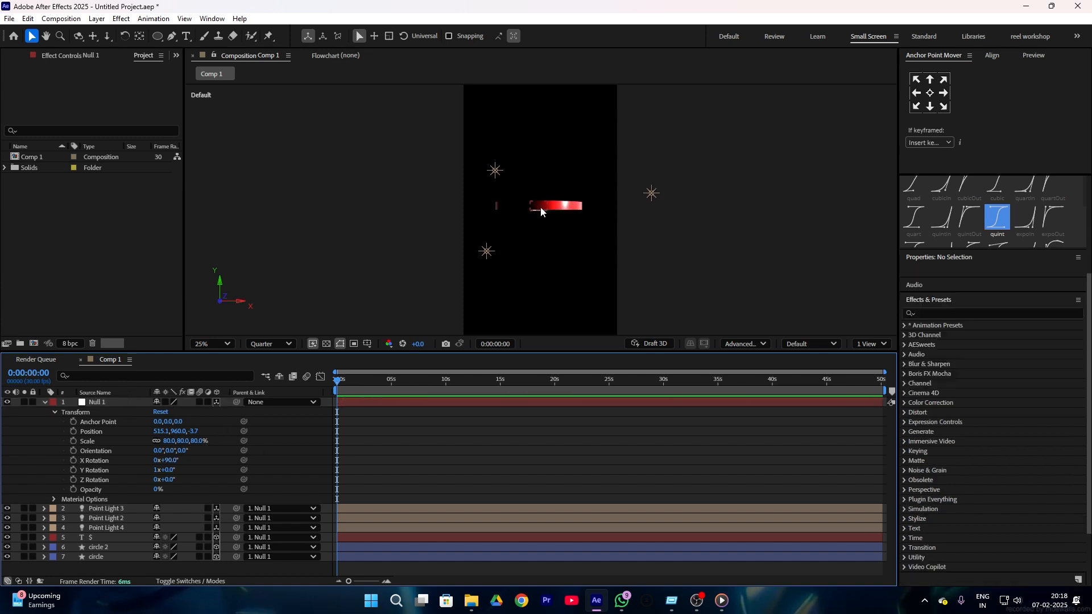
click(40, 402)
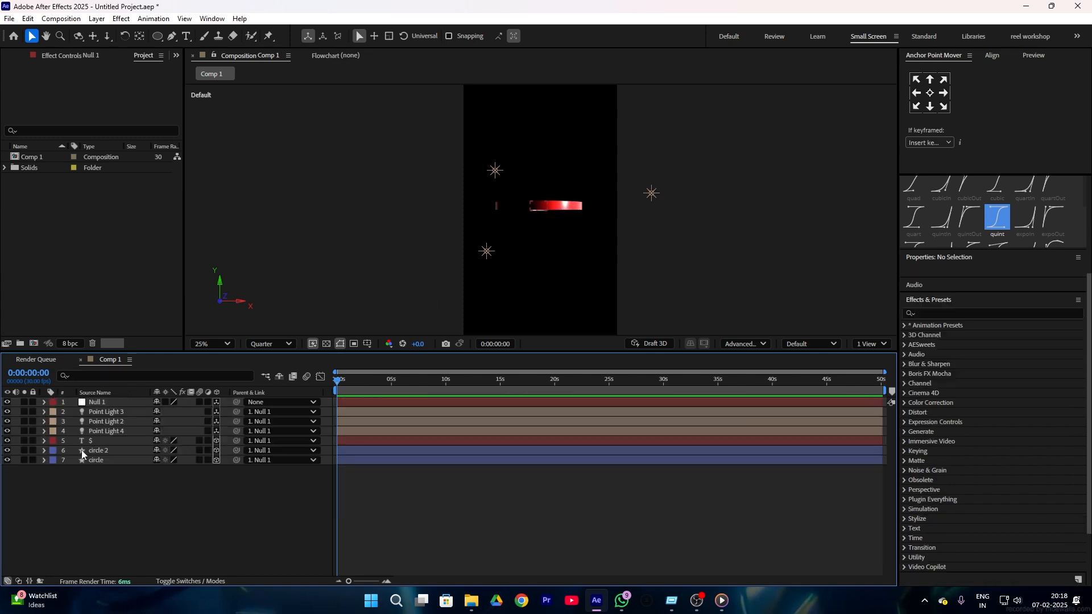
- Duplicate all layers of the coin, including its null and point lights, to make a second coin
key(ctrl+a)
key(ctrl+d)
key(F2)
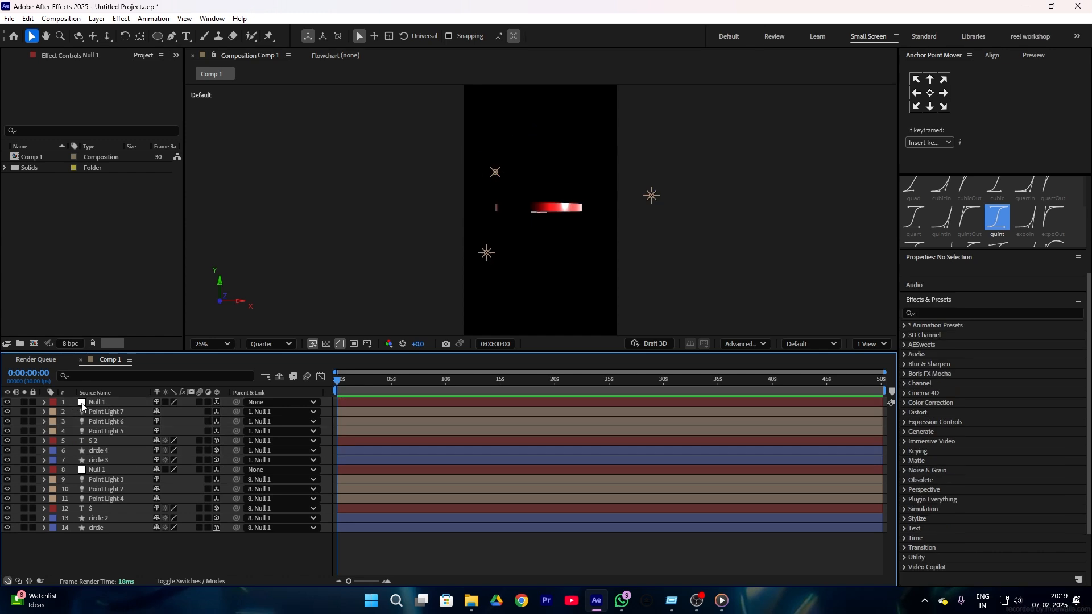
- Raise the duplicate coin's Null 1 to a Y position of 774 and lower the original coin's Null 1 to separate them
click(73, 402)
click(45, 403)
drag(178, 432, 340, 432)
scroll(321, 259, down, 1)
scroll(321, 259, up, 3)
drag(184, 432, 199, 432)
click(85, 567)
drag(1031, 293, 1083, 294)
drag(176, 432, 127, 433)
click(466, 421)
scroll(478, 273, down, 2)
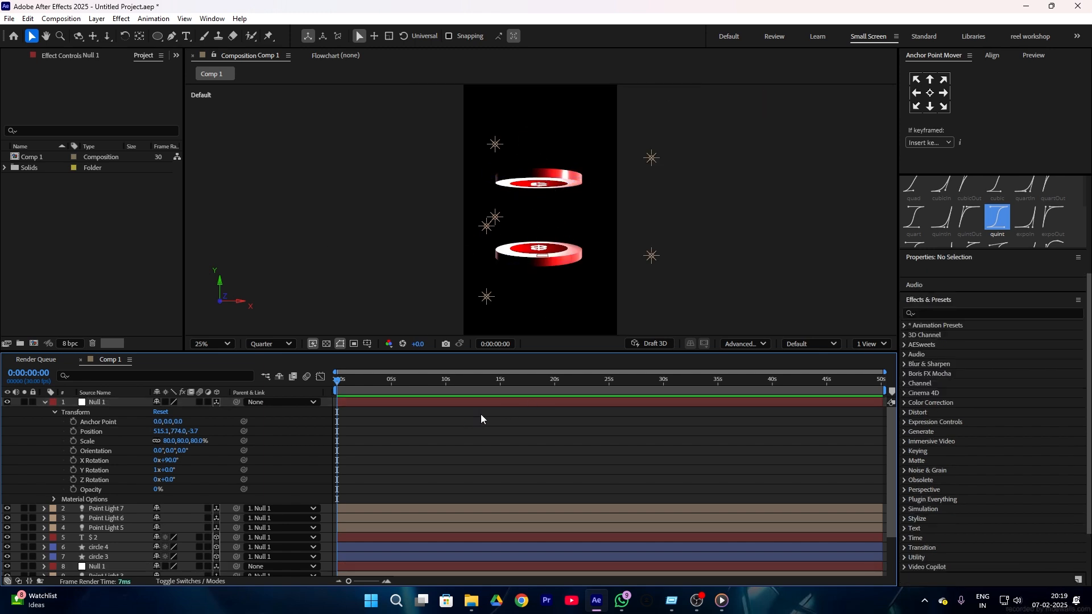
key(u)
- Duplicate the original circle layer and place the copy directly below the topmost Null 1 in the layer stack
click(107, 528)
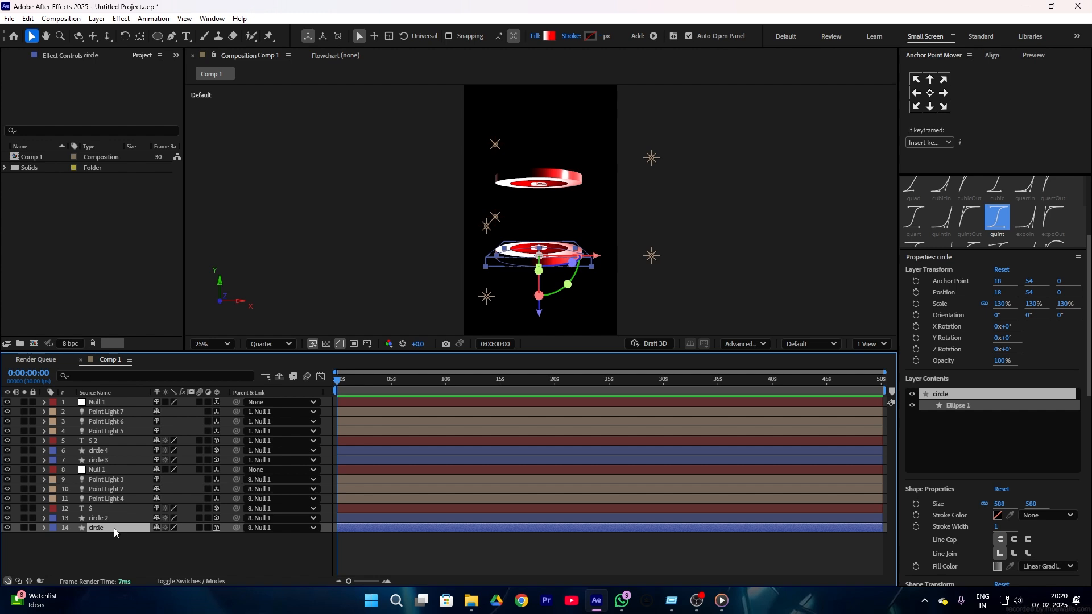
key(ctrl+d)
drag(121, 533, 94, 415)
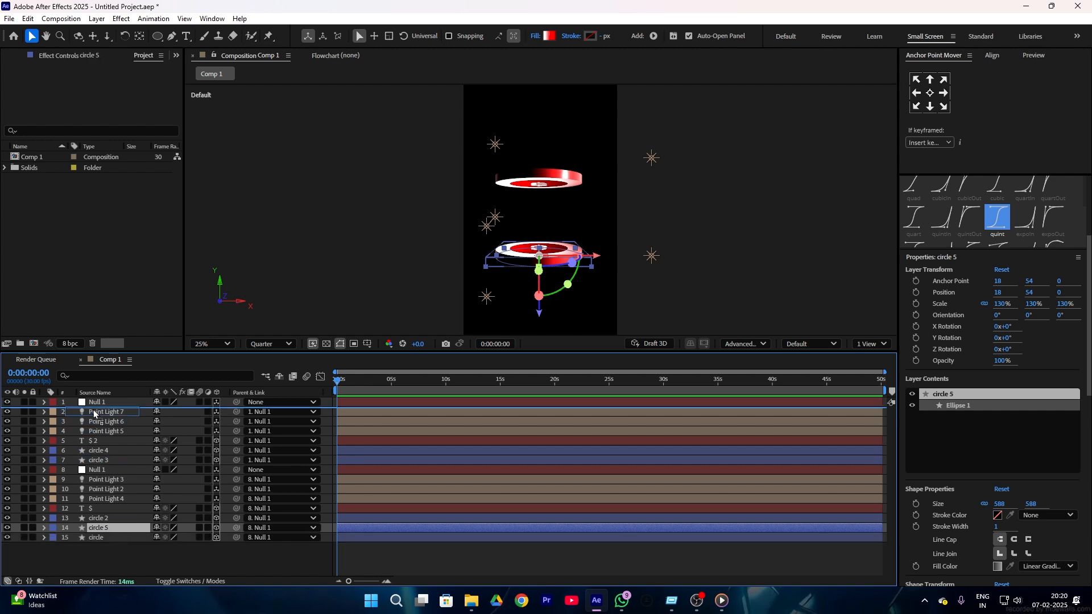
drag(94, 414, 94, 413)
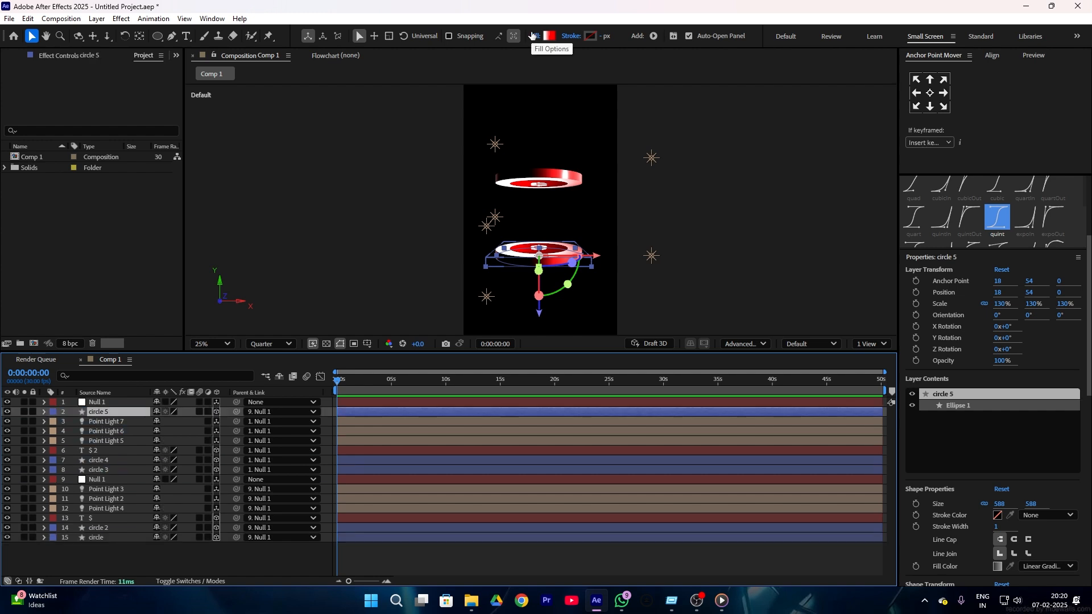
- Give the circle 5 layer a solid white (FFFFFF) stroke, keeping its linear gradient fill
click(591, 35)
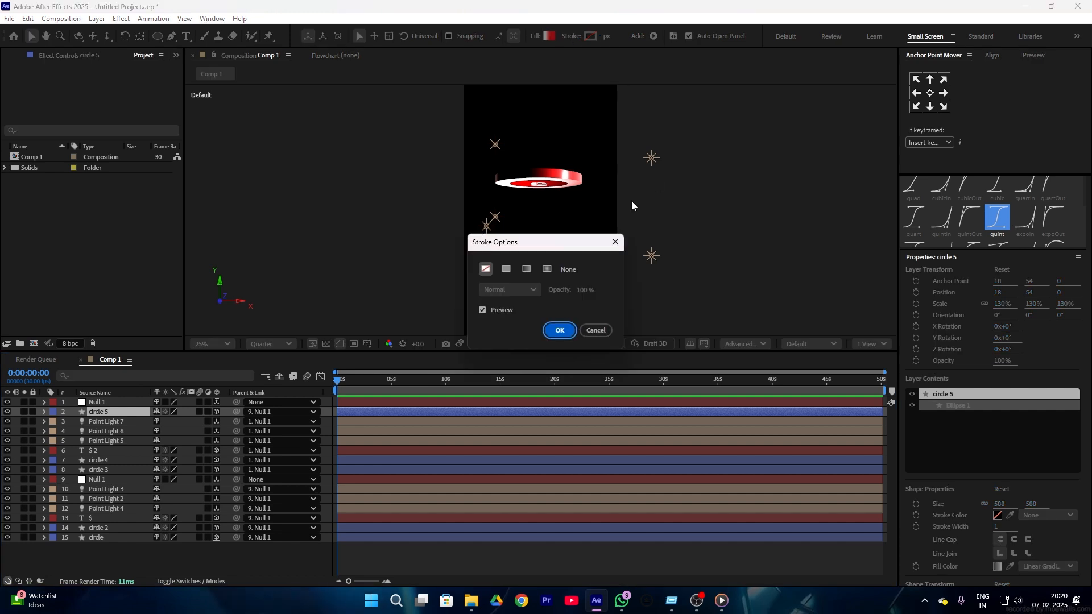
click(559, 330)
click(590, 35)
click(417, 228)
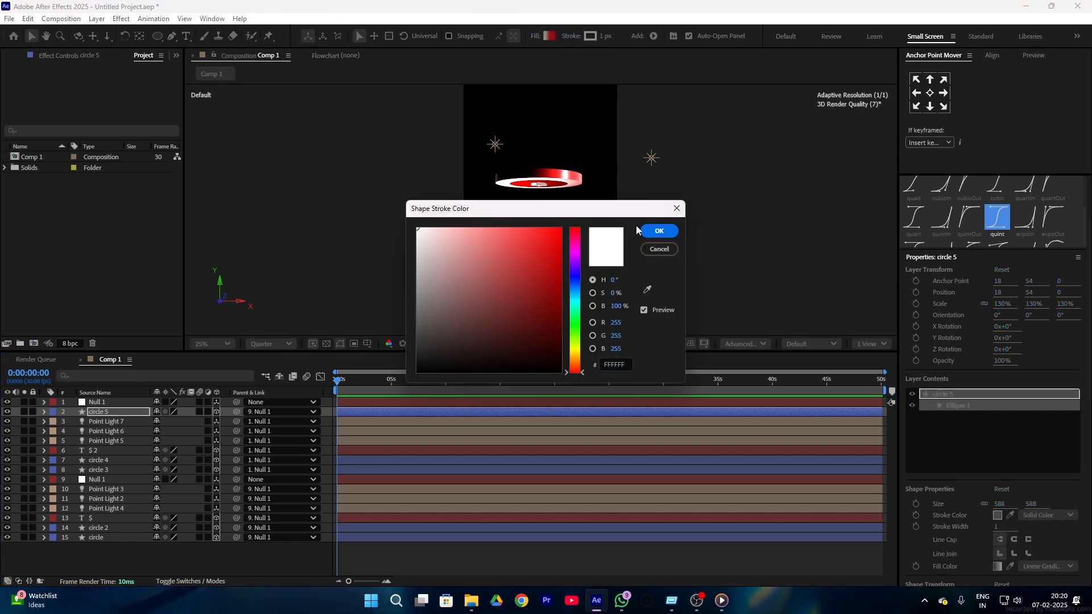
click(659, 230)
click(534, 36)
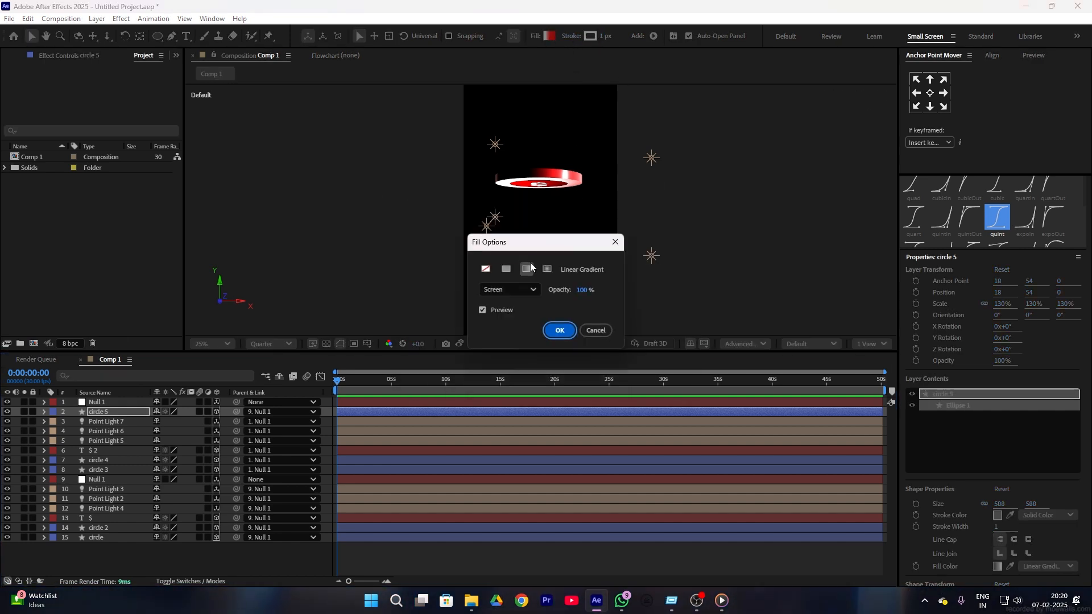
click(559, 328)
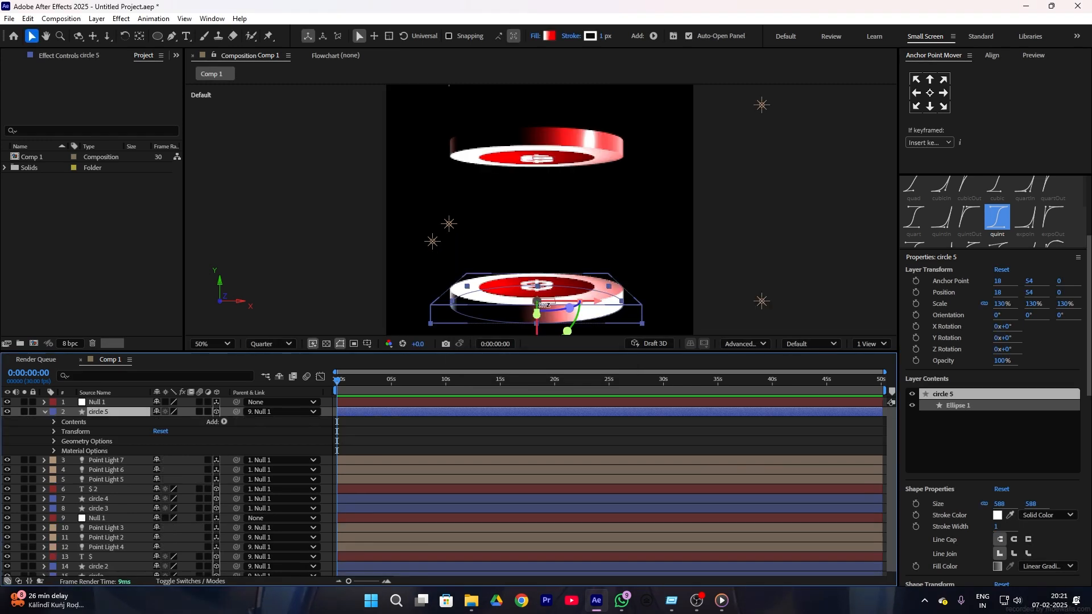
- Move circle 5 up between the two coins to a Z position of 343.8 and set its Extrusion Depth to 0
drag(537, 301, 538, 226)
click(55, 442)
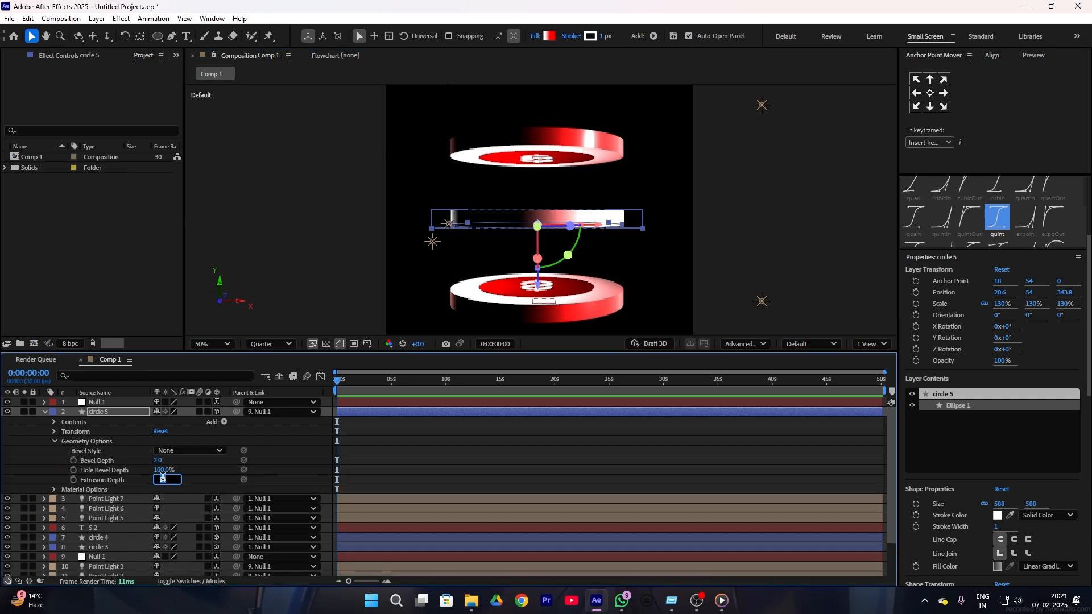
text(0)
click(208, 477)
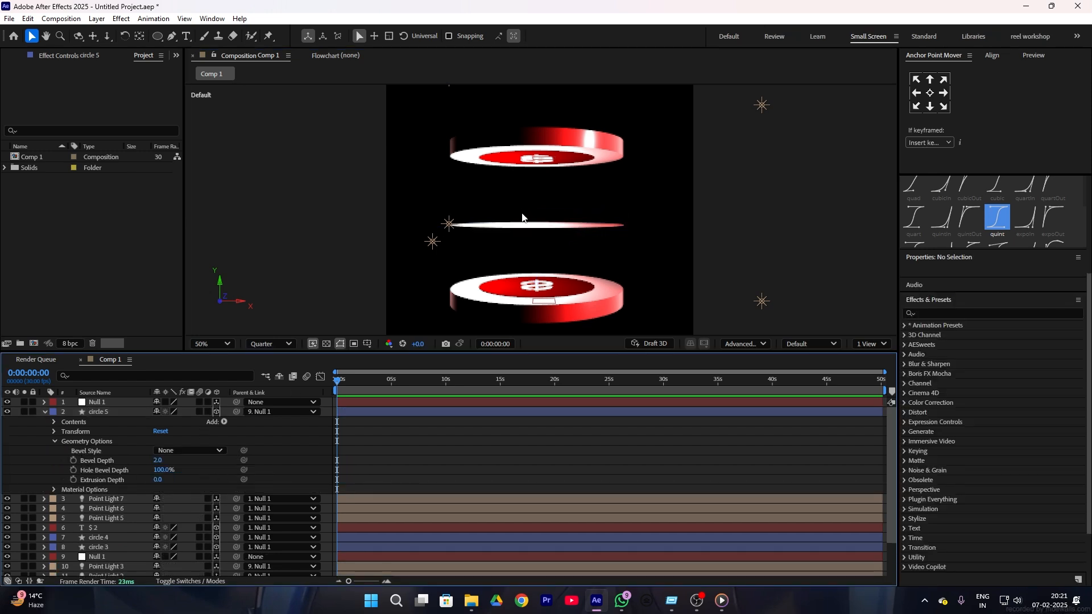
- Set circle 5's fill to None and its stroke width to 22 px
click(106, 413)
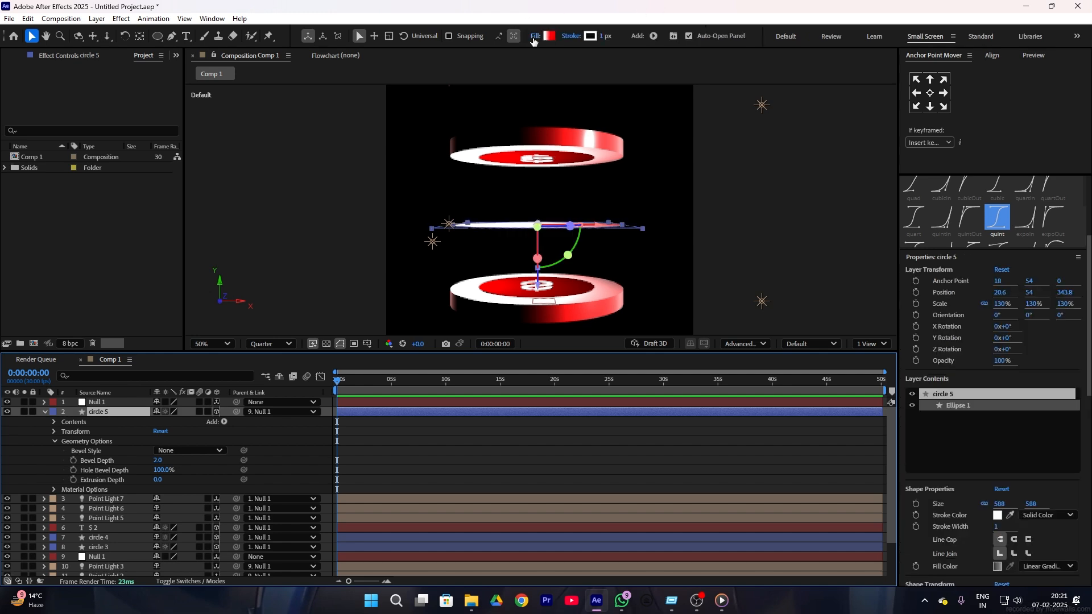
click(533, 36)
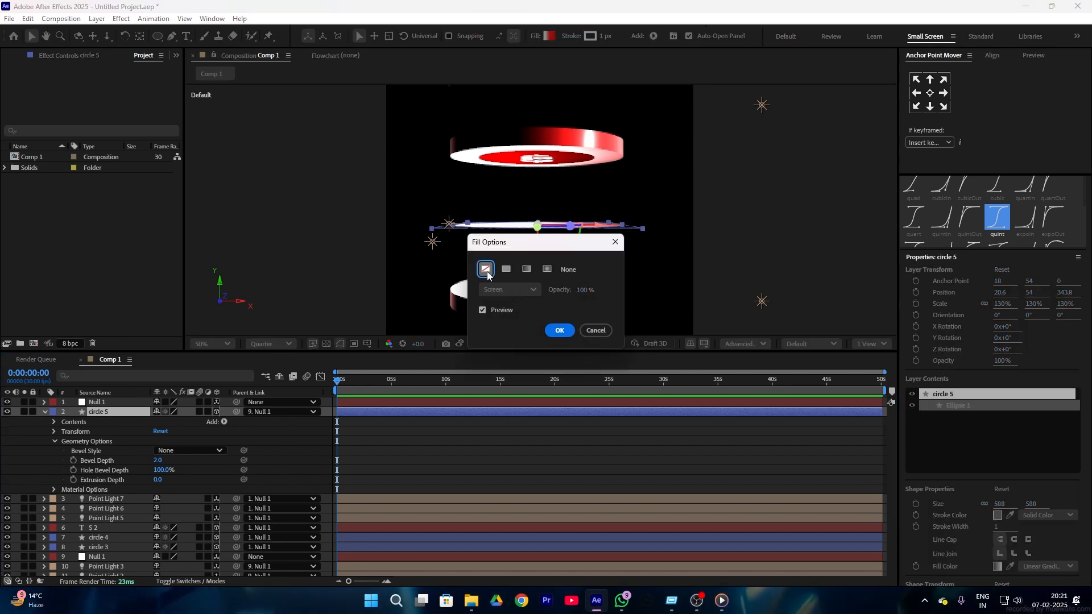
click(561, 331)
drag(604, 36, 623, 36)
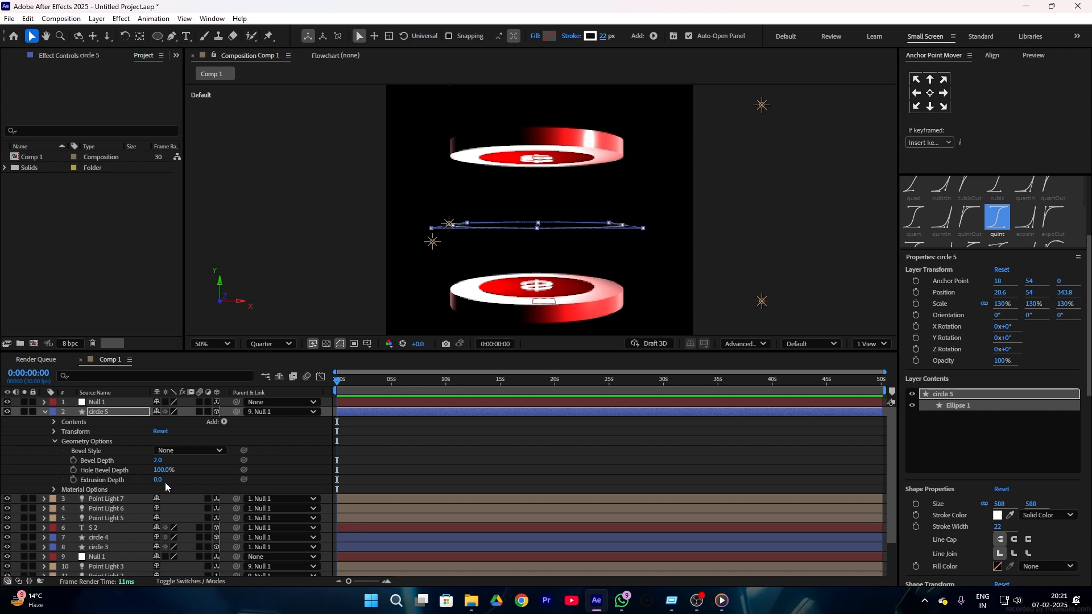
- Set circle 5's Extrusion Depth to 228 and move it down onto the lower coin at a Z position of 64.1
drag(159, 480, 266, 466)
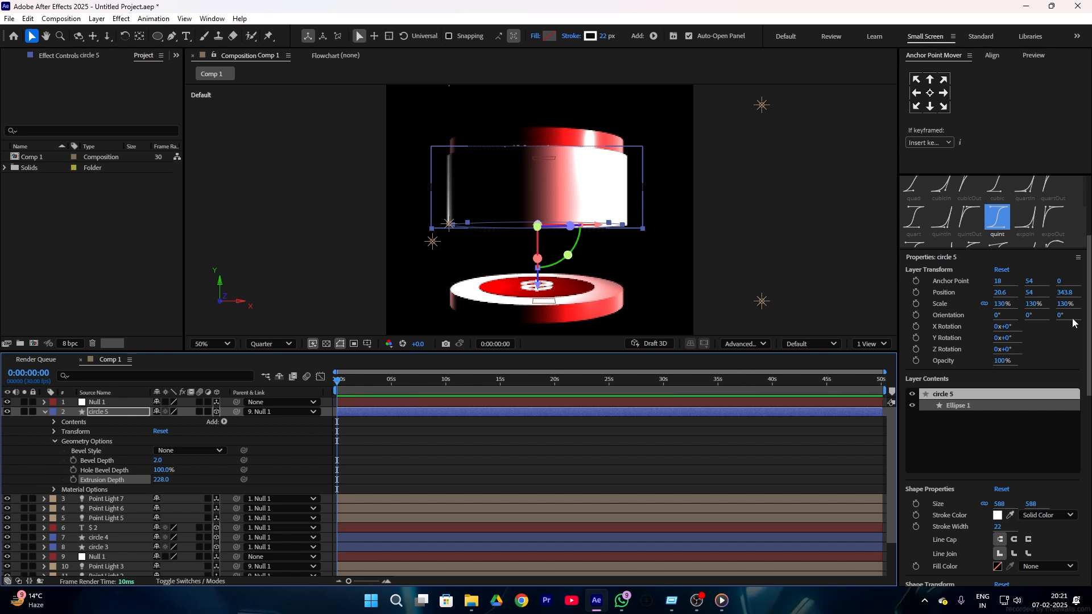
drag(1030, 293, 1090, 394)
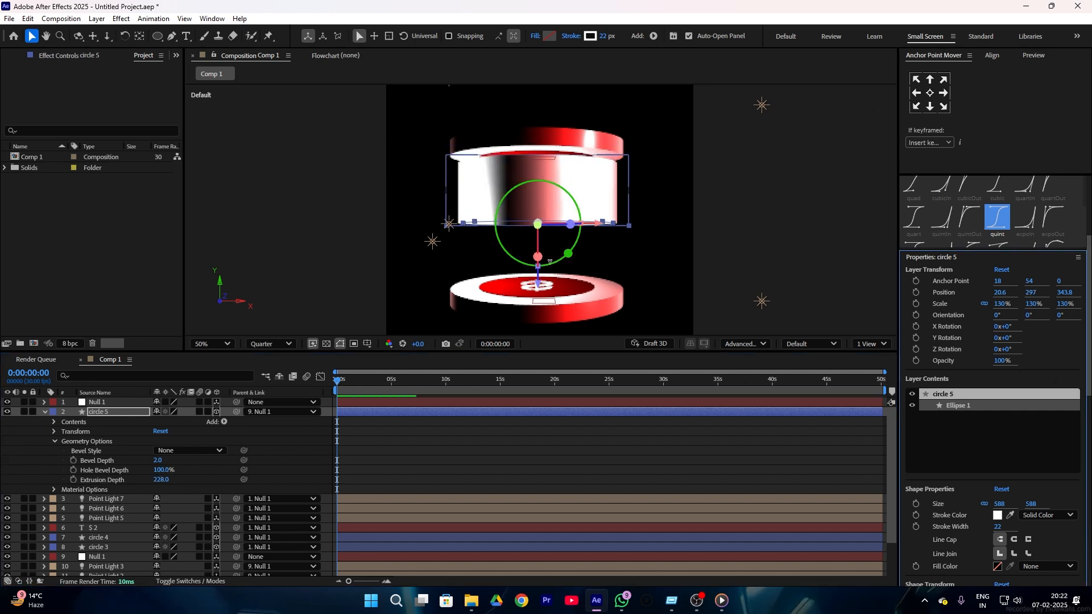
key(ctrl+z)
drag(539, 292, 548, 354)
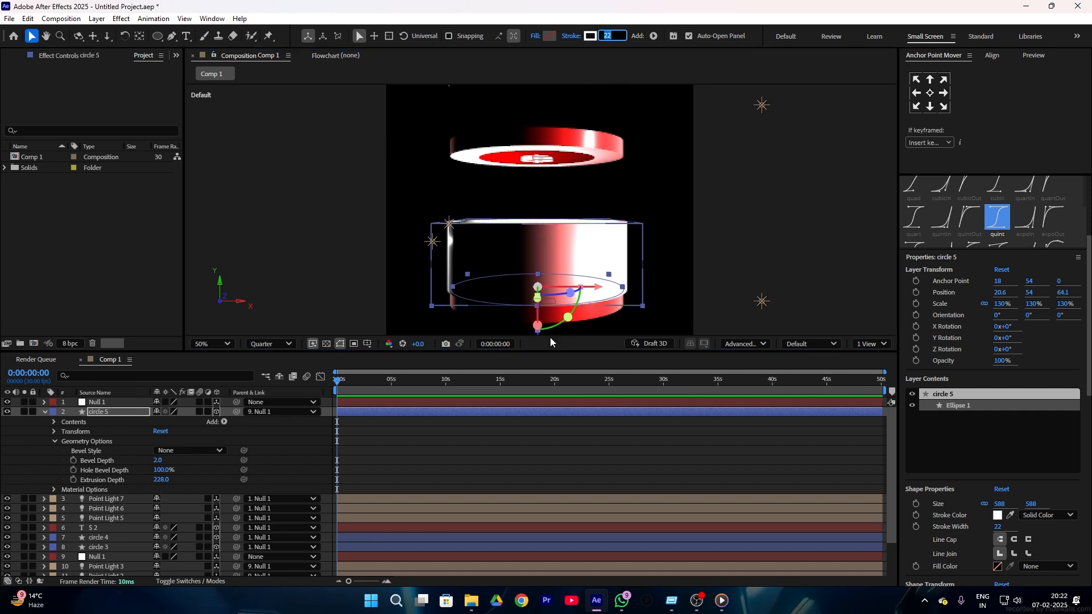
- Thin circle 5's stroke to 1 px and set its Extrusion Depth to 450 so the tube spans both coins
text(2)
key(Return)
click(526, 424)
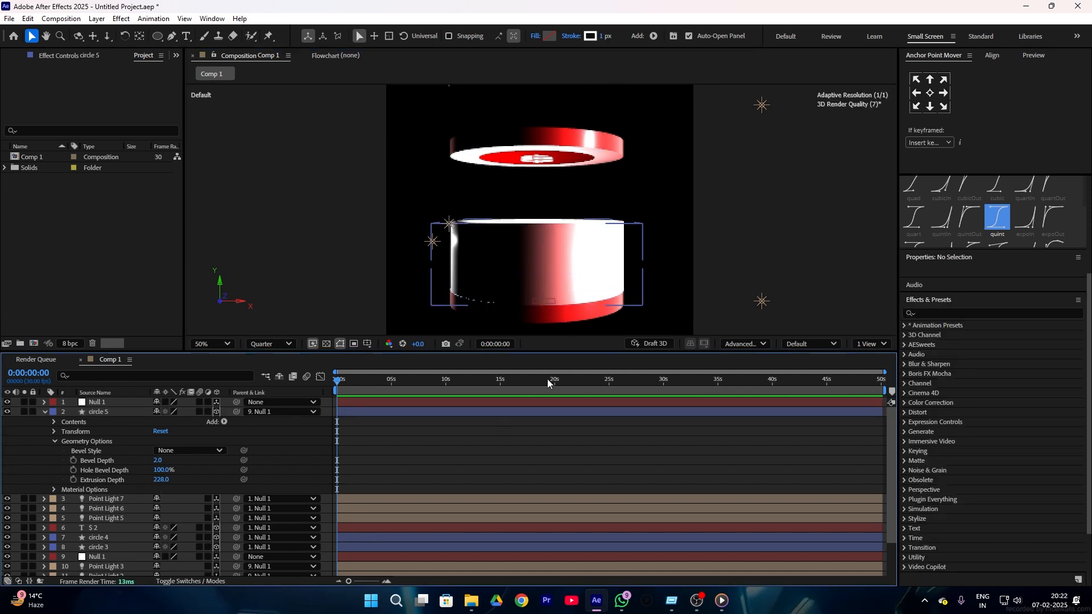
click(114, 414)
drag(167, 484, 253, 454)
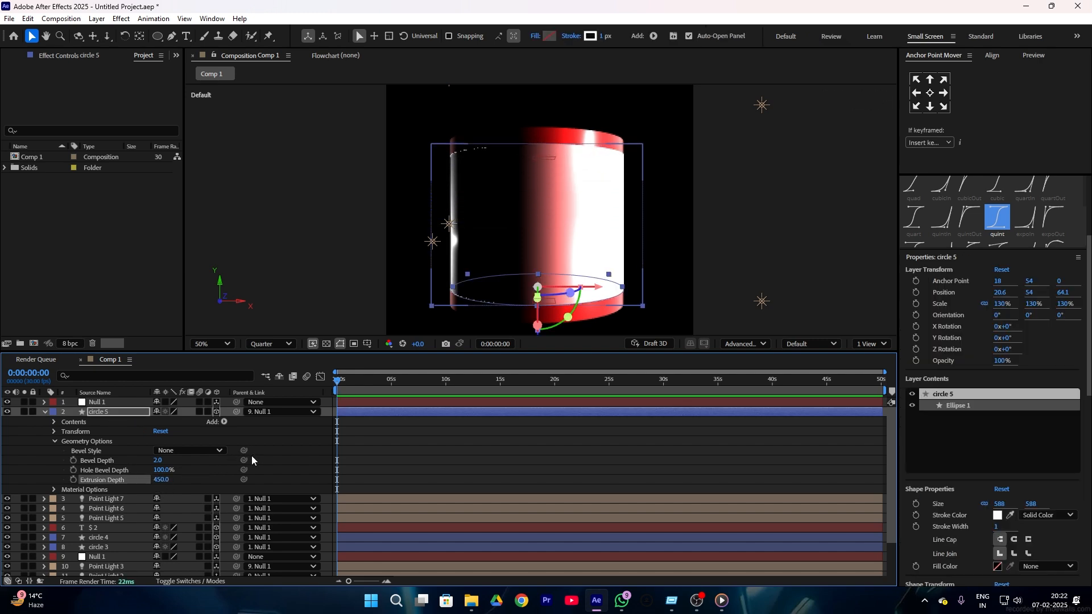
- Add dashes to Stroke 1 of circle 5's Ellipse 1 and set the Dash value to 112
click(54, 413)
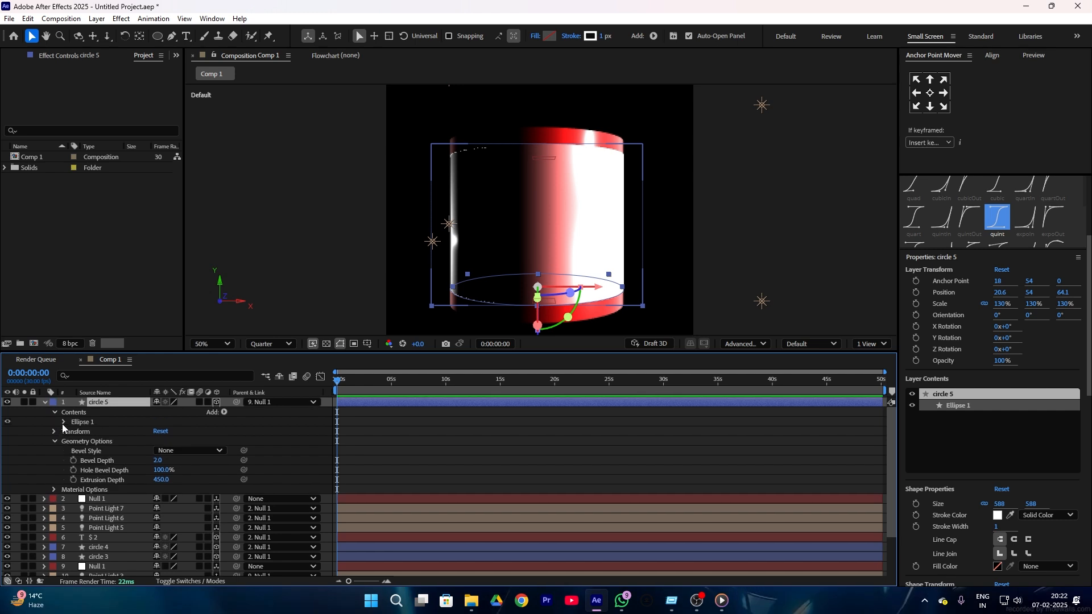
click(63, 422)
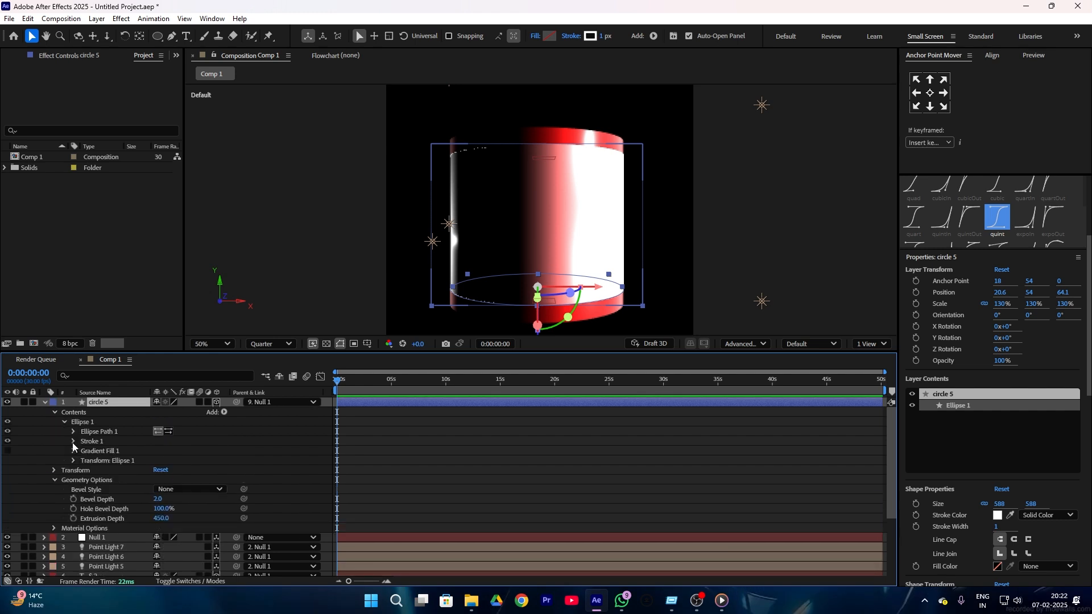
click(73, 442)
click(158, 519)
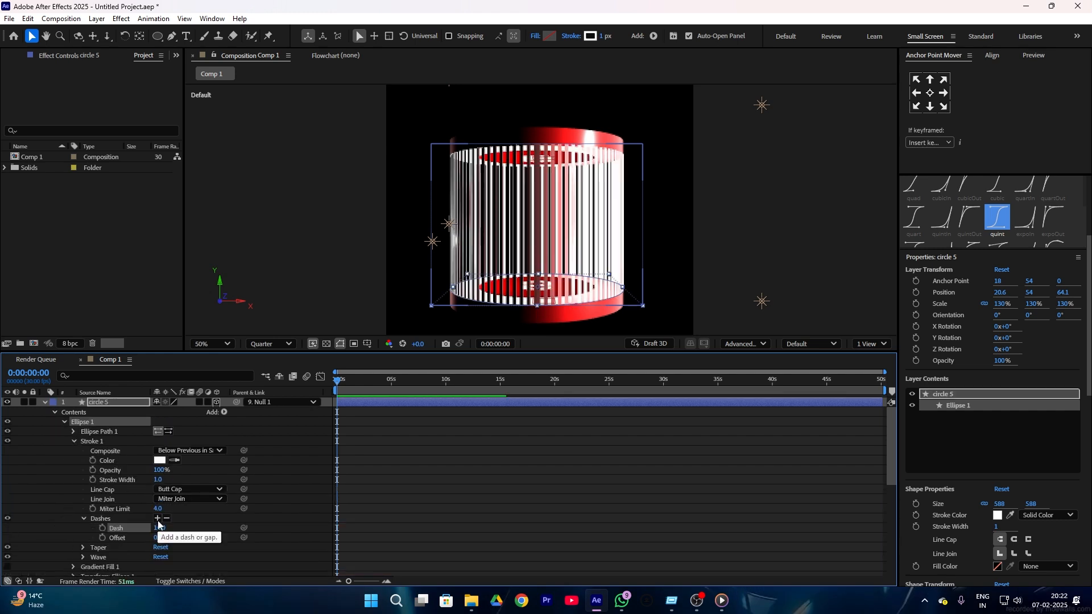
drag(159, 532, 227, 543)
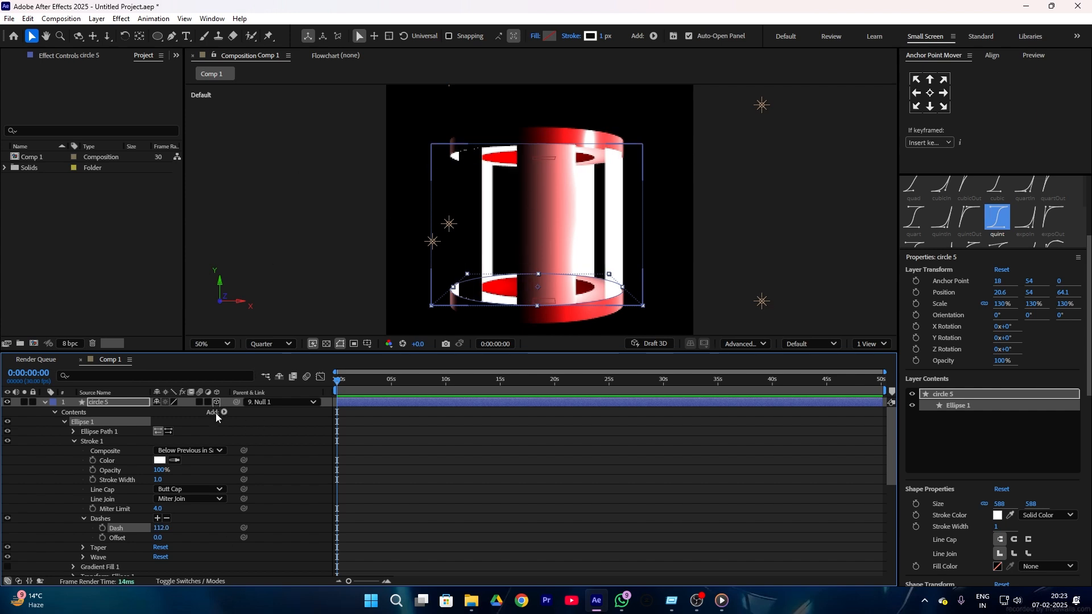
- Lower the circle 5 layer's opacity to 9% to make the tube translucent
scroll(185, 485, down, 5)
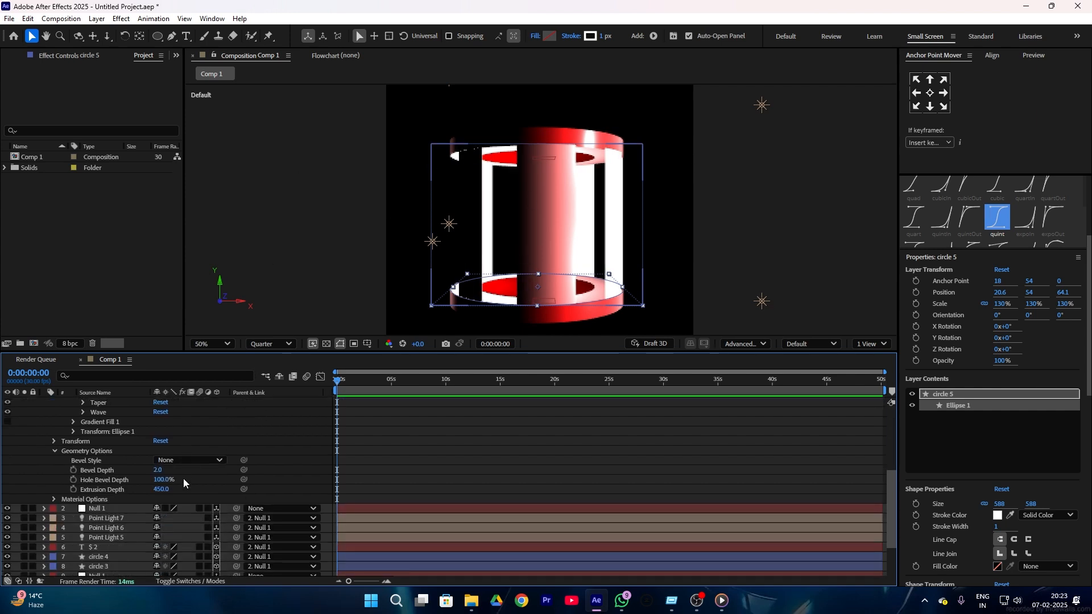
scroll(186, 485, up, 3)
drag(1006, 365, 961, 370)
scroll(97, 424, up, 3)
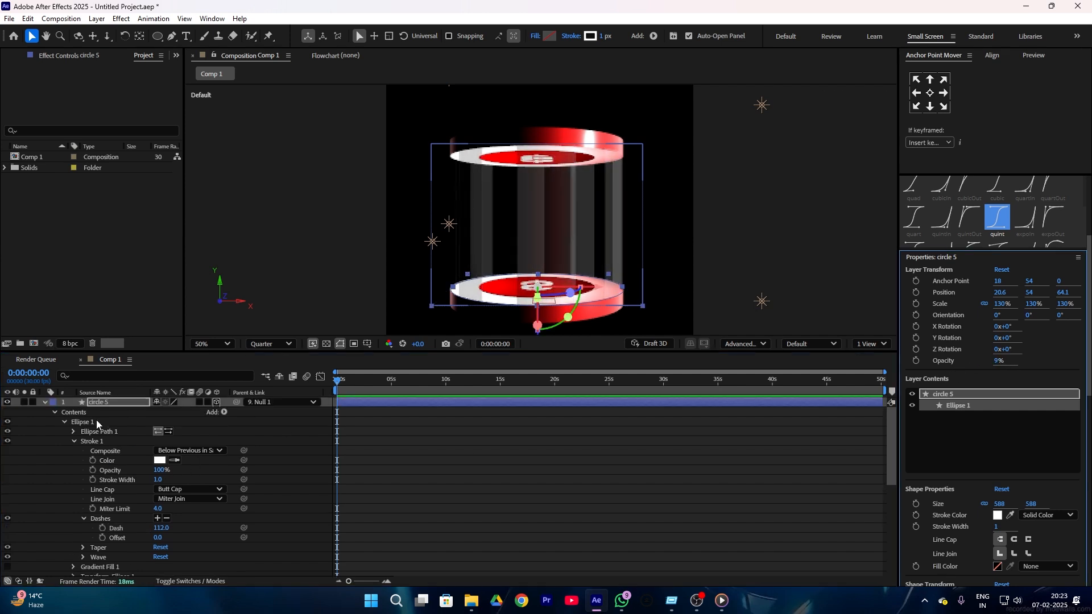
right_click(105, 402)
click(593, 213)
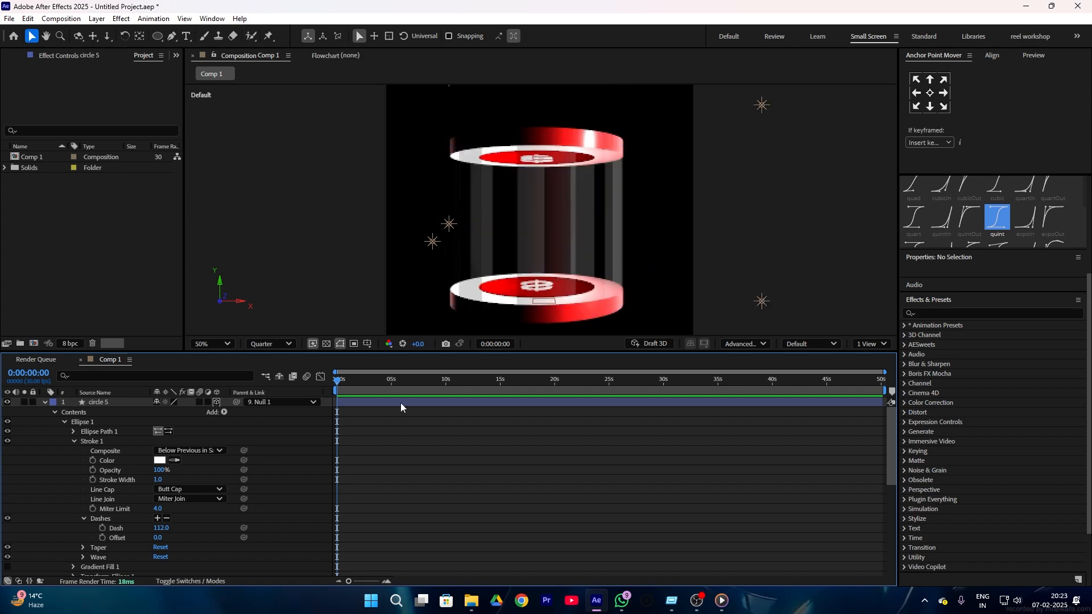
- Set circle 5's stroke Dash value to 242 and slightly raise the layer's opacity
drag(159, 529, 233, 488)
click(629, 455)
click(398, 455)
scroll(520, 139, down, 2)
click(128, 403)
mouse_move(999, 361)
mouse_down()
mouse_move(1018, 361)
mouse_move(1008, 362)
mouse_up()
click(694, 455)
scroll(574, 170, up, 2)
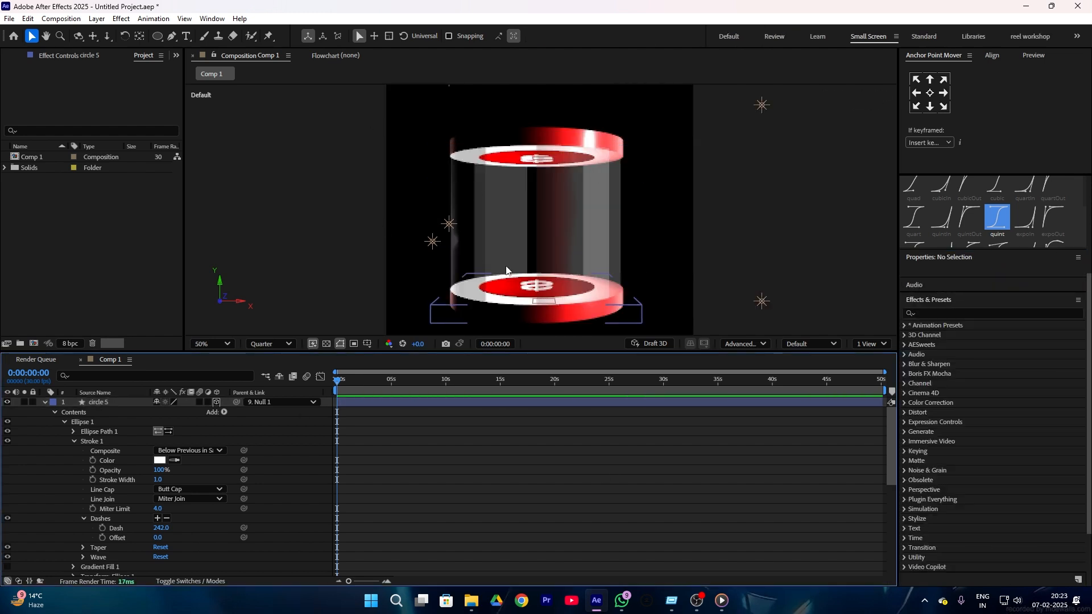
- Collapse the circle 5 properties and add a new null object to the composition
click(45, 402)
click(97, 412)
right_click(109, 562)
mouse_move(148, 422)
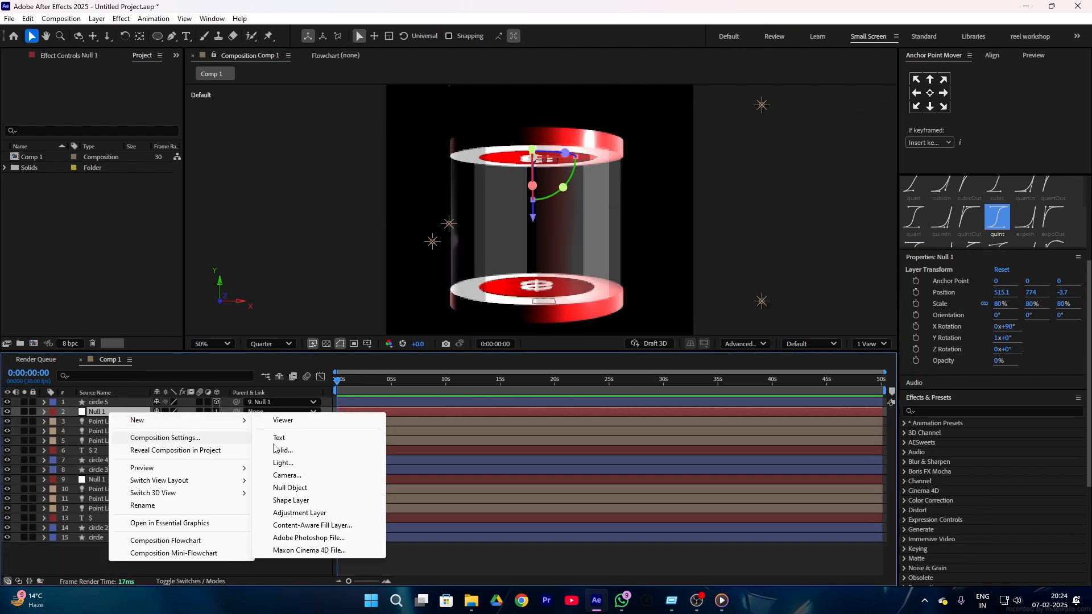
click(322, 487)
- Parent both Null 1 layers to Null 2
click(99, 421)
mouse_move(94, 412)
mouse_down()
mouse_move(83, 405)
mouse_move(98, 409)
mouse_up()
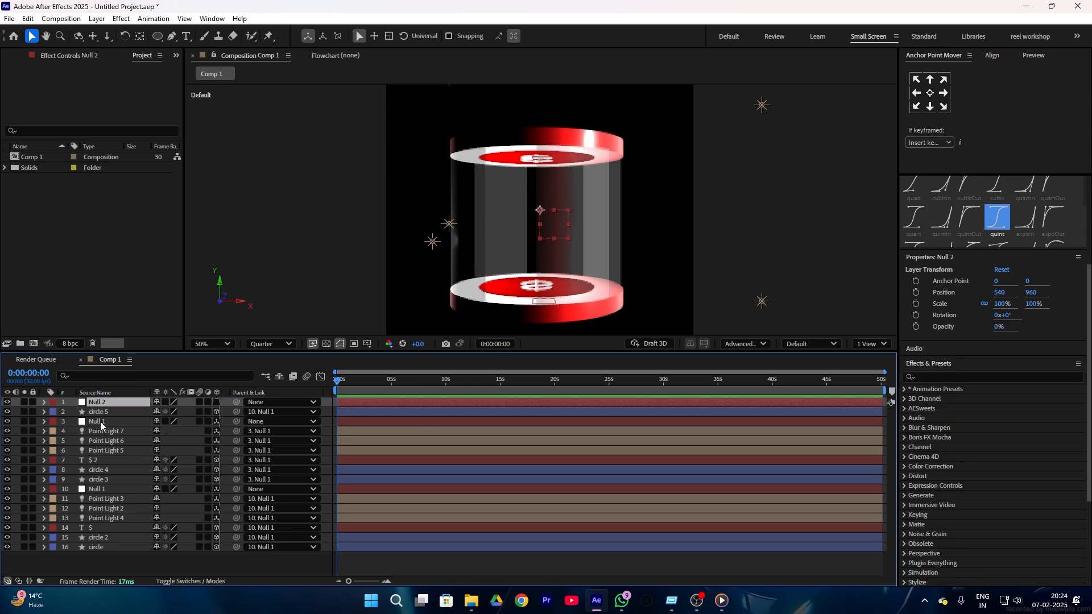
click(100, 422)
drag(236, 422, 117, 404)
drag(113, 409, 104, 409)
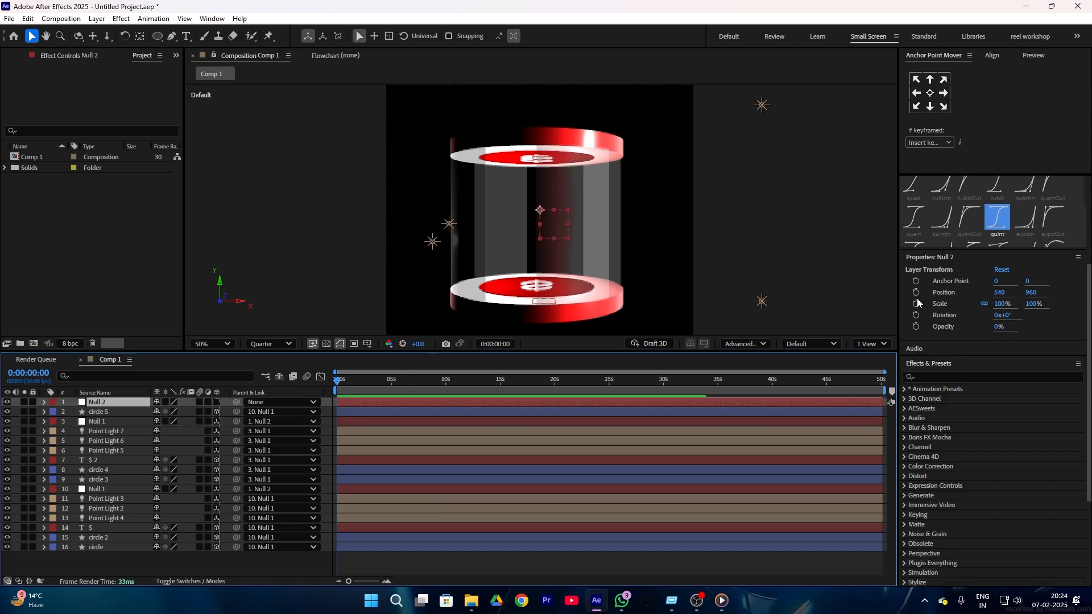
- Make Null 2 a 3D layer, test its Y rotation and undo that, and center its anchor point
click(216, 402)
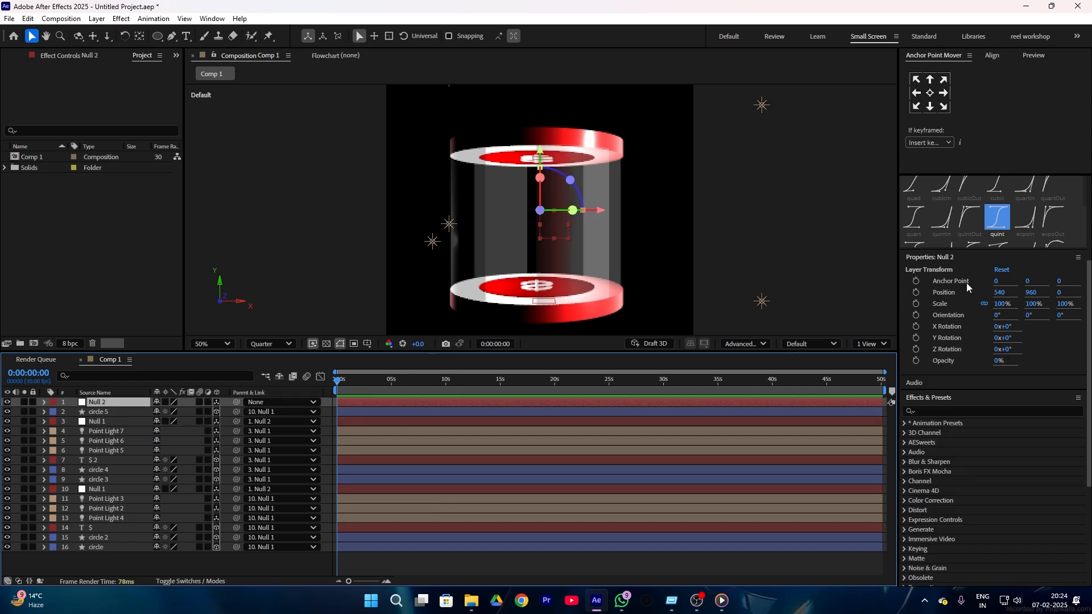
drag(1012, 342, 1052, 339)
key(ctrl+z)
click(930, 93)
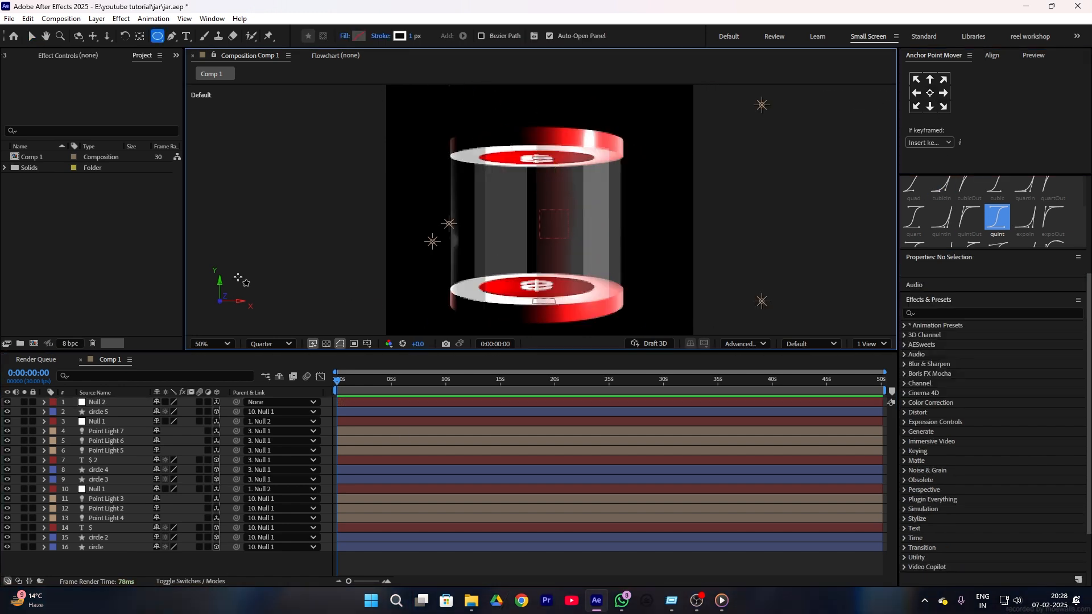
- Draw a circle about 382 px across over the middle of the tube and give it a radial gradient fill
drag(470, 165, 579, 241)
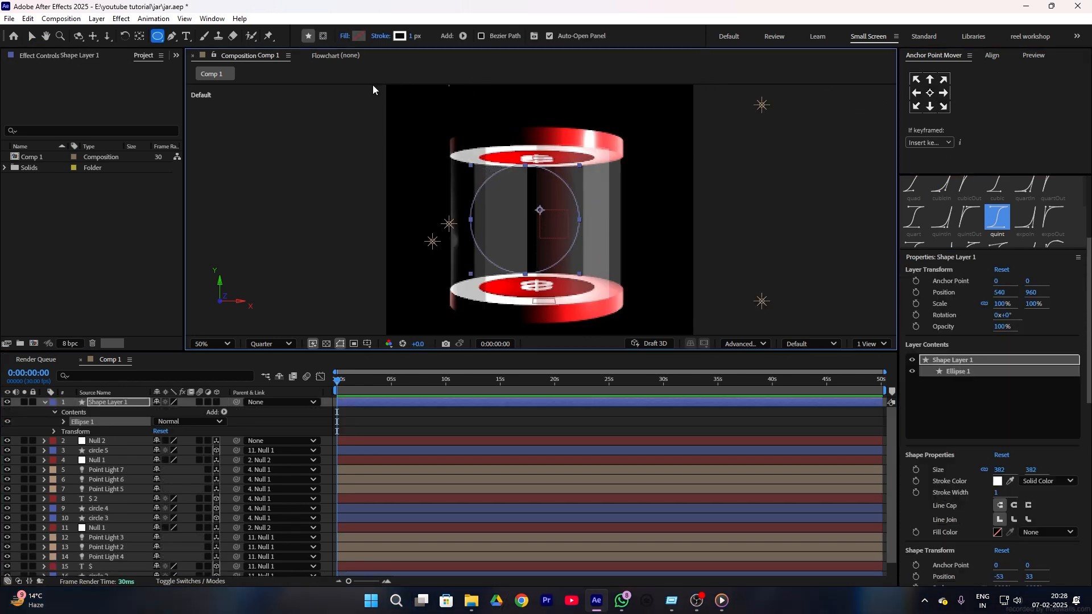
click(345, 36)
click(528, 269)
click(548, 271)
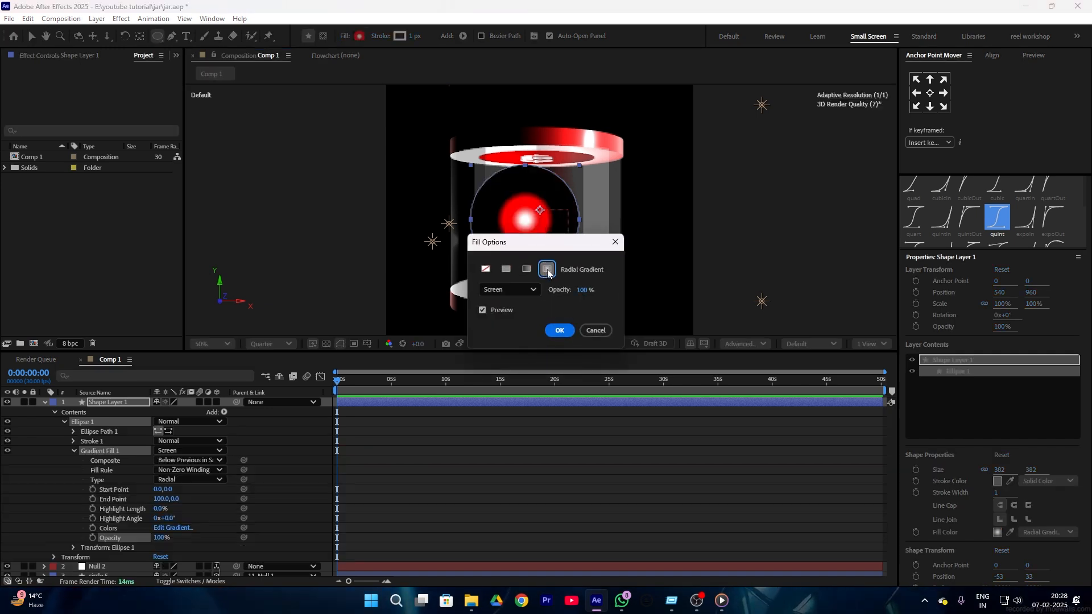
click(560, 331)
- Make the circle's radial gradient run from white at the center to black, with the color midpoint at about 17.7%
click(359, 35)
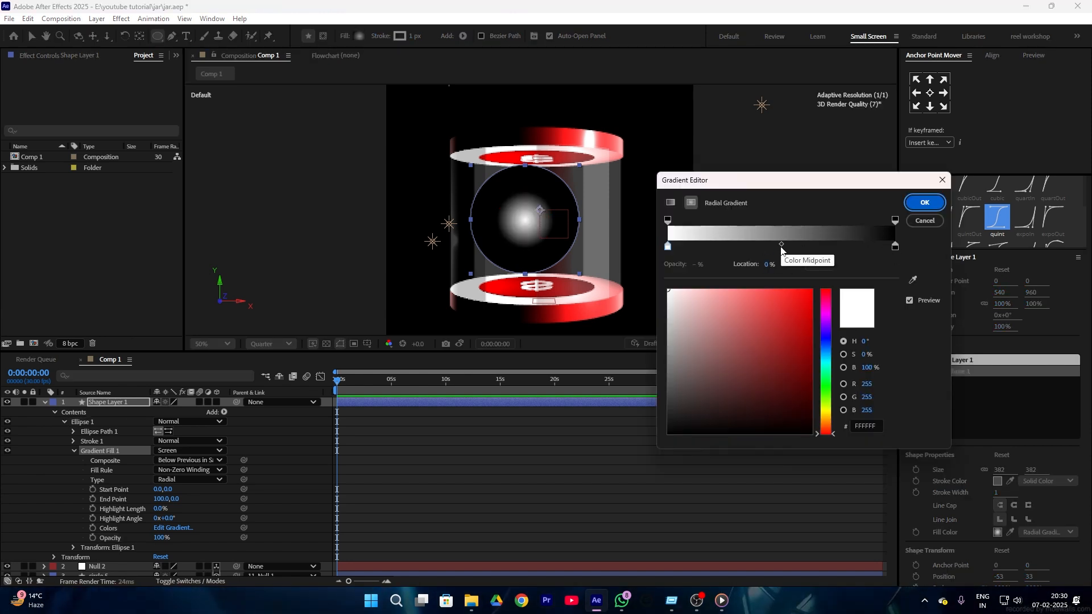
drag(782, 248, 708, 247)
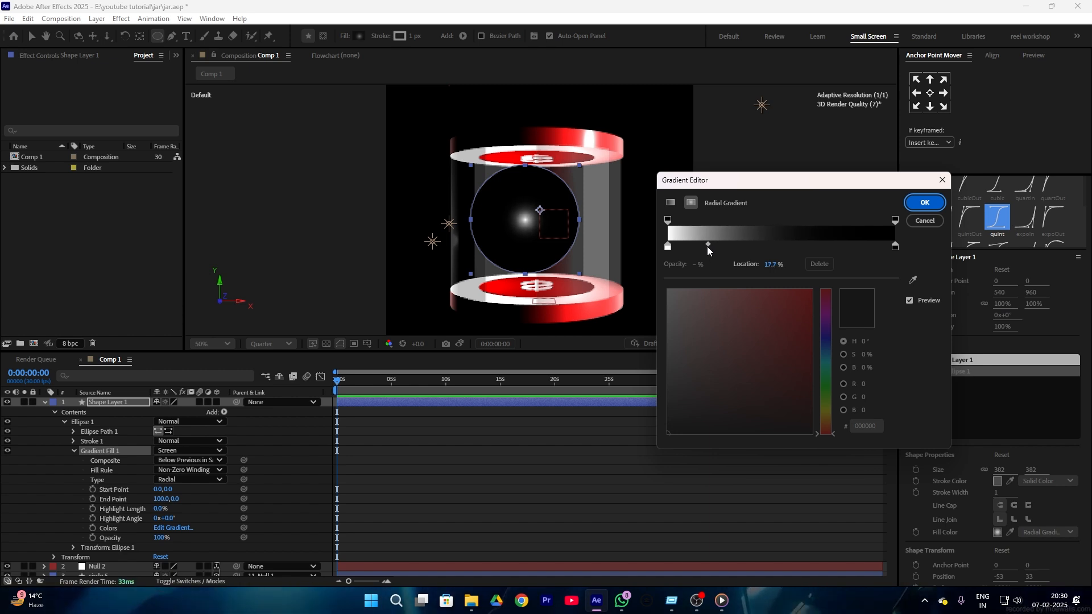
click(913, 206)
- Extend the circle's radial gradient by moving its end point outward to about 199, -11
key(v)
scroll(475, 214, up, 1)
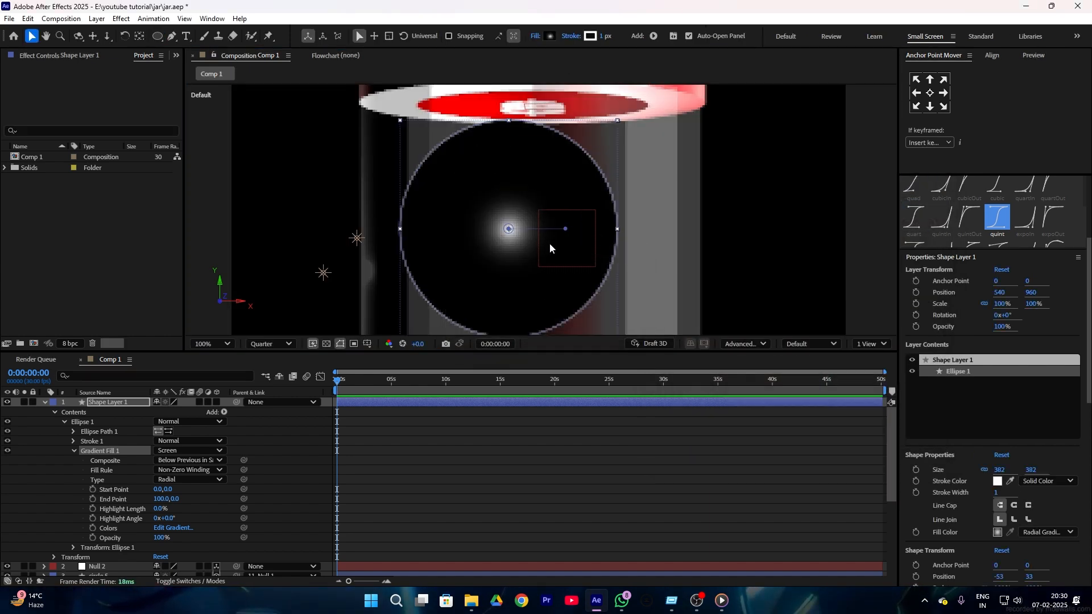
drag(566, 228, 629, 226)
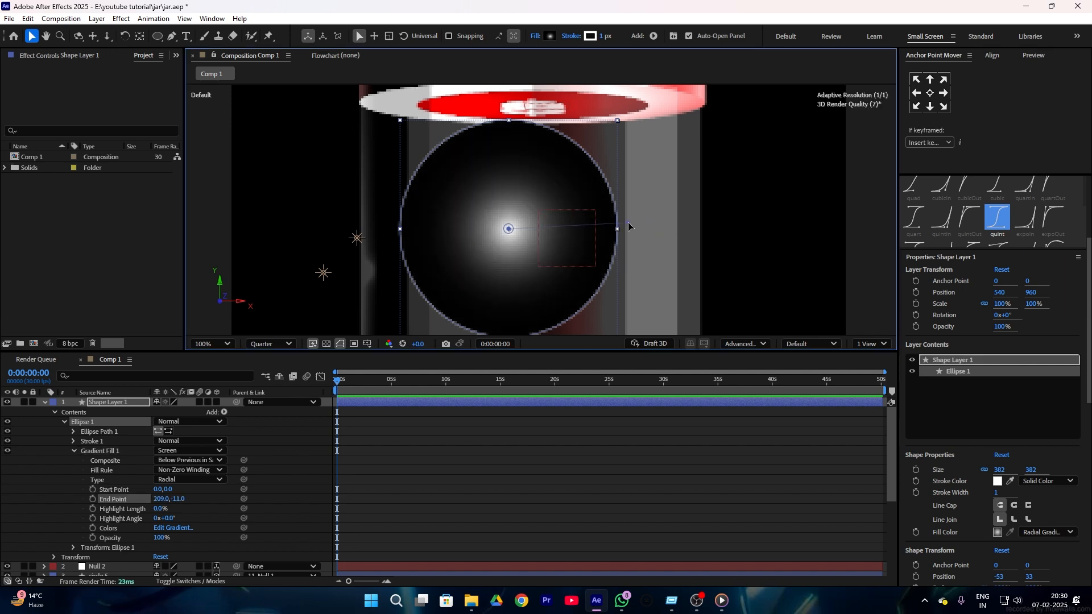
click(609, 427)
click(459, 404)
scroll(506, 256, down, 1)
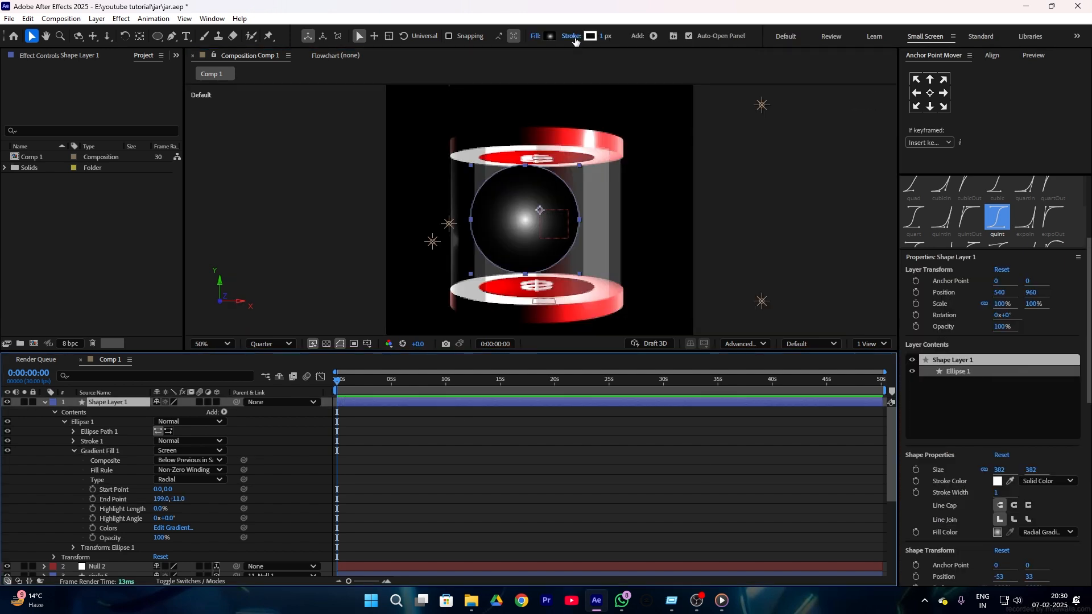
- Set the gradient circle's stroke to None
click(572, 36)
click(488, 269)
click(560, 331)
click(470, 428)
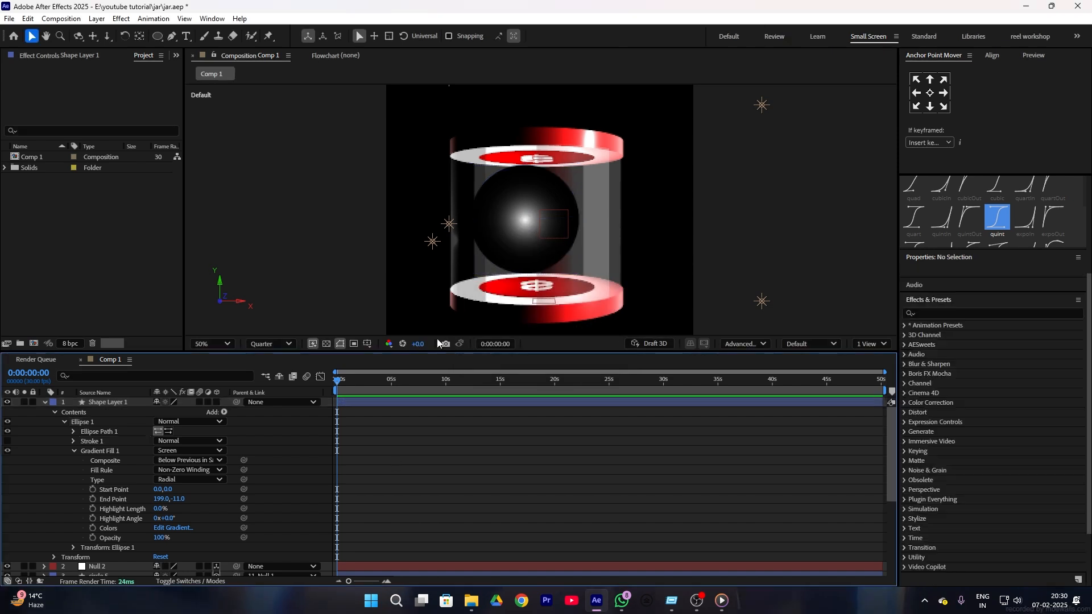
- Set the Shape Layer 1 blending mode to Color Dodge
right_click(89, 405)
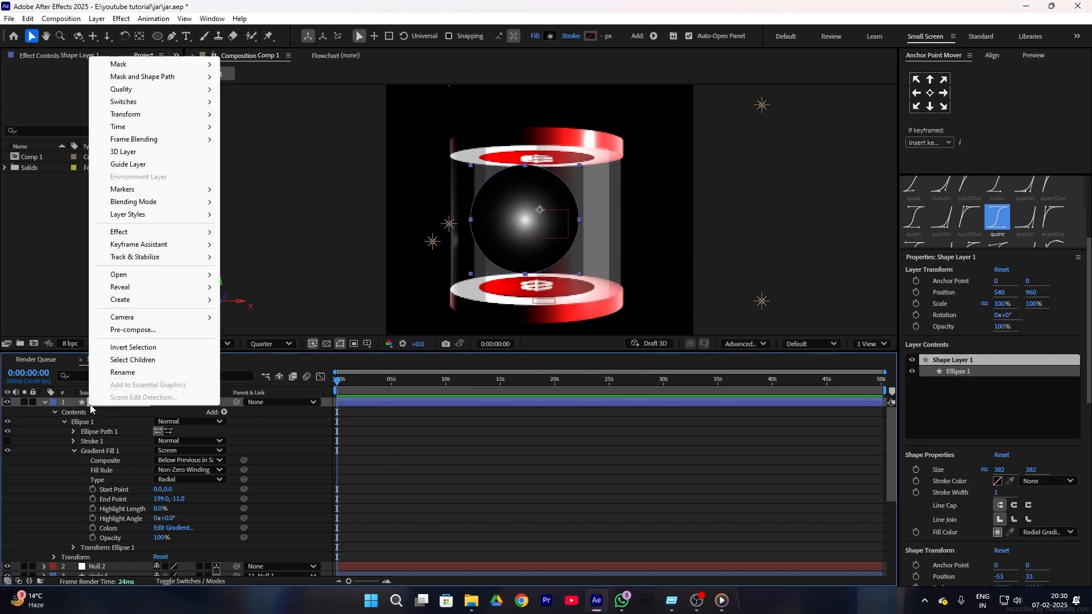
mouse_move(121, 204)
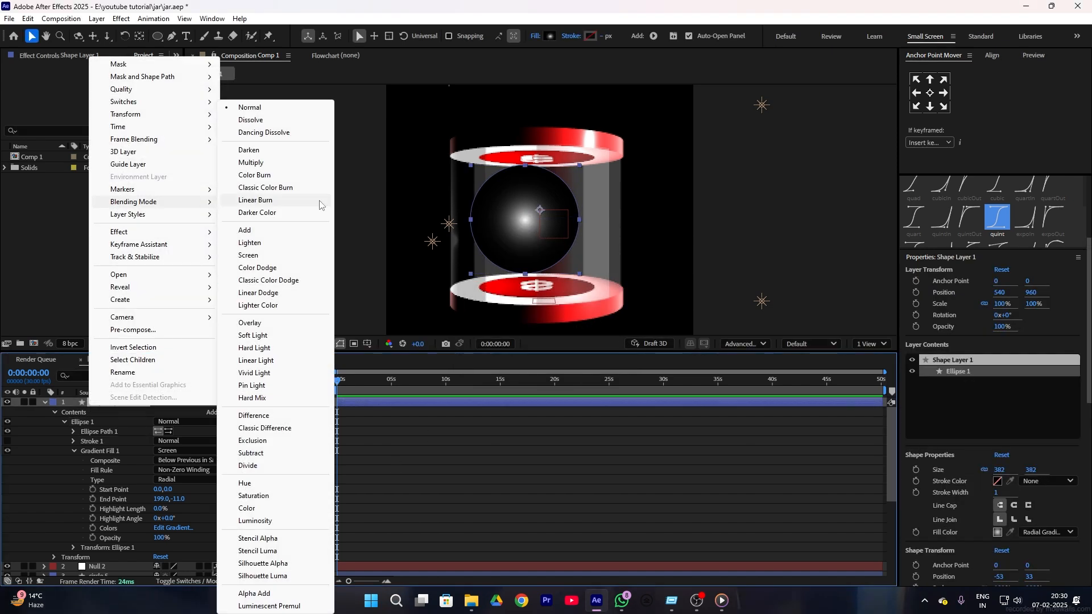
click(272, 271)
click(408, 448)
- Move the glow on Shape Layer 1 onto the tube's left edge, at position about 285, 982
click(121, 400)
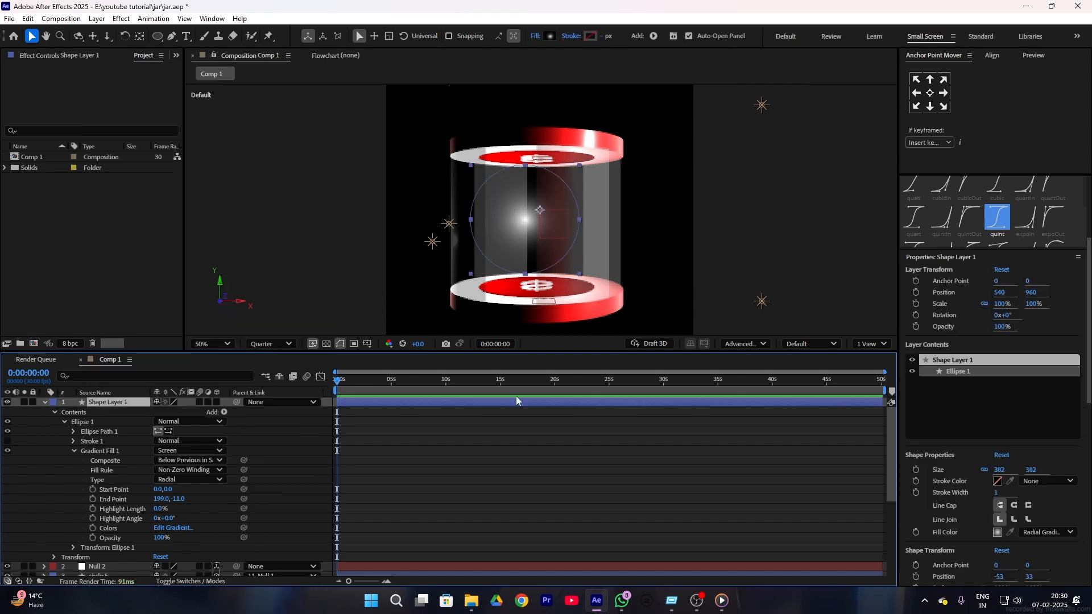
drag(999, 292, 856, 309)
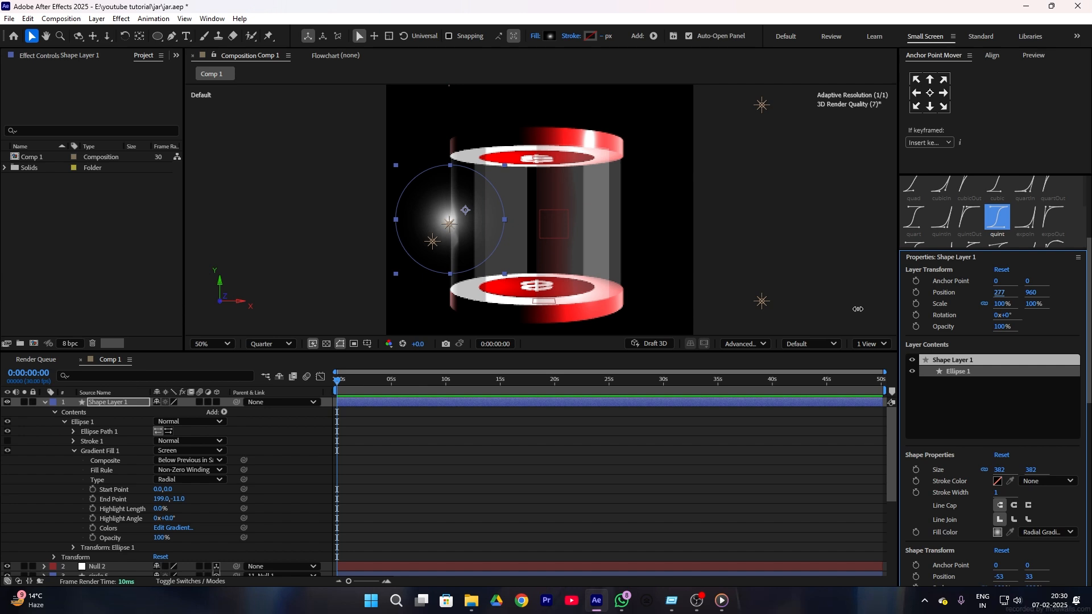
drag(473, 238, 476, 245)
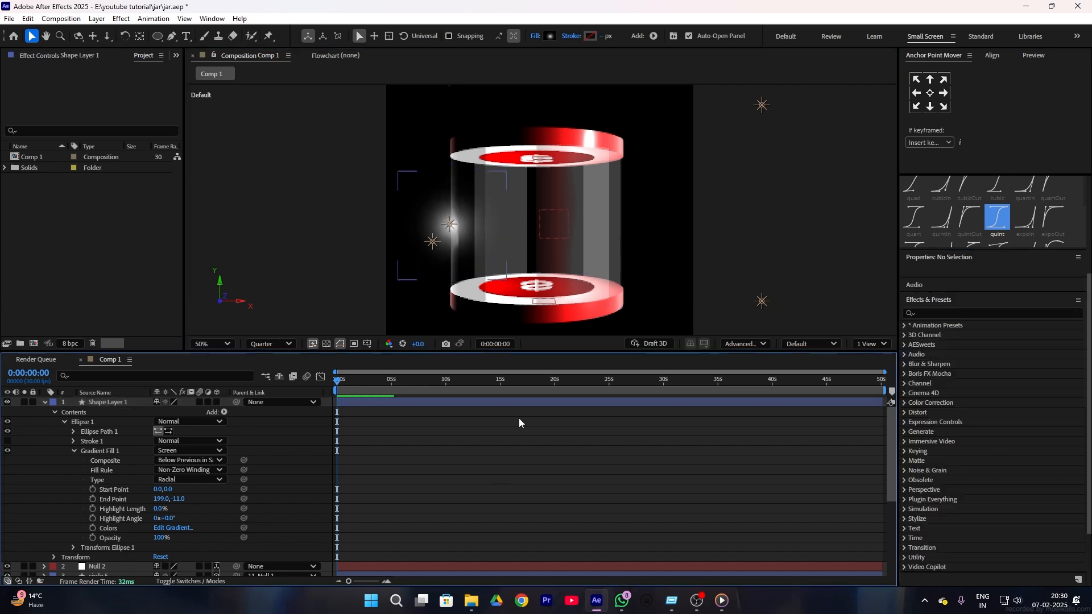
- Reshape the left glow into a narrow upright ellipse, scaling it to about 51.2% in width and 130.4% in height
key(slash)
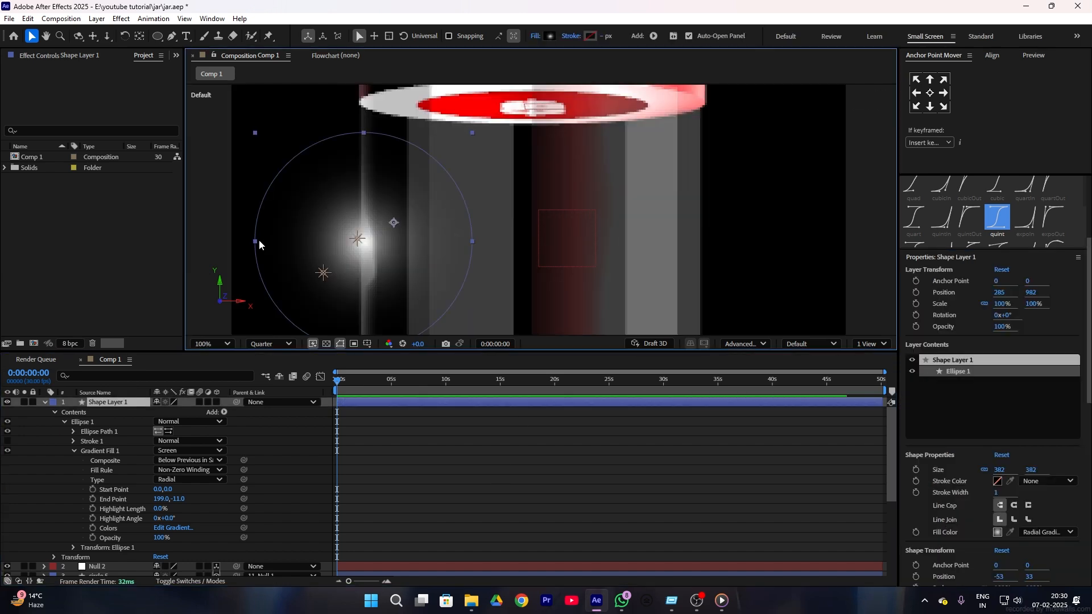
drag(258, 244, 304, 244)
click(500, 472)
scroll(520, 254, down, 1)
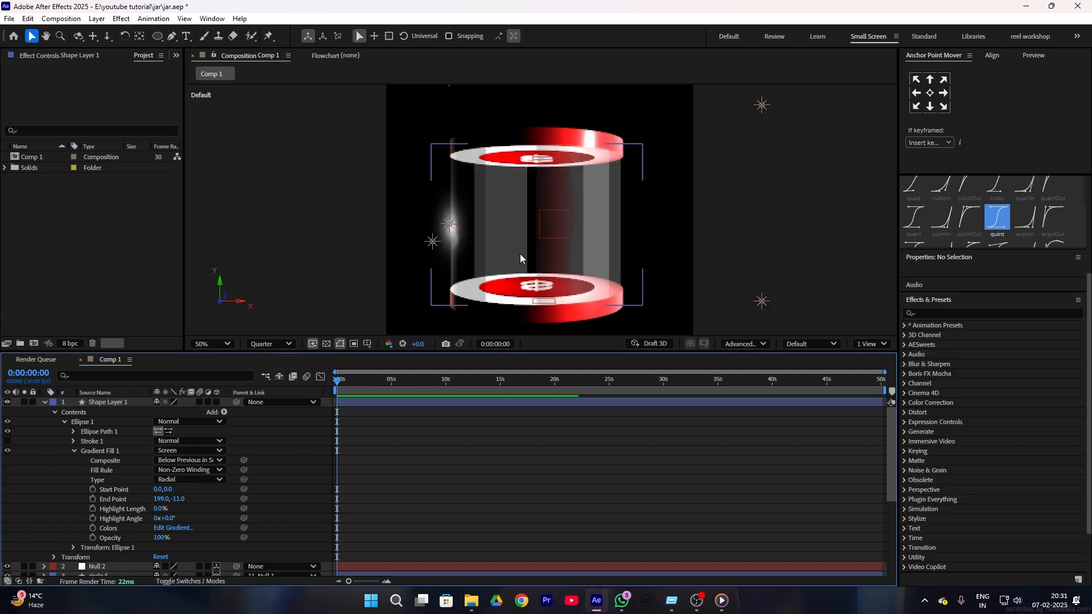
scroll(470, 238, up, 1)
click(101, 404)
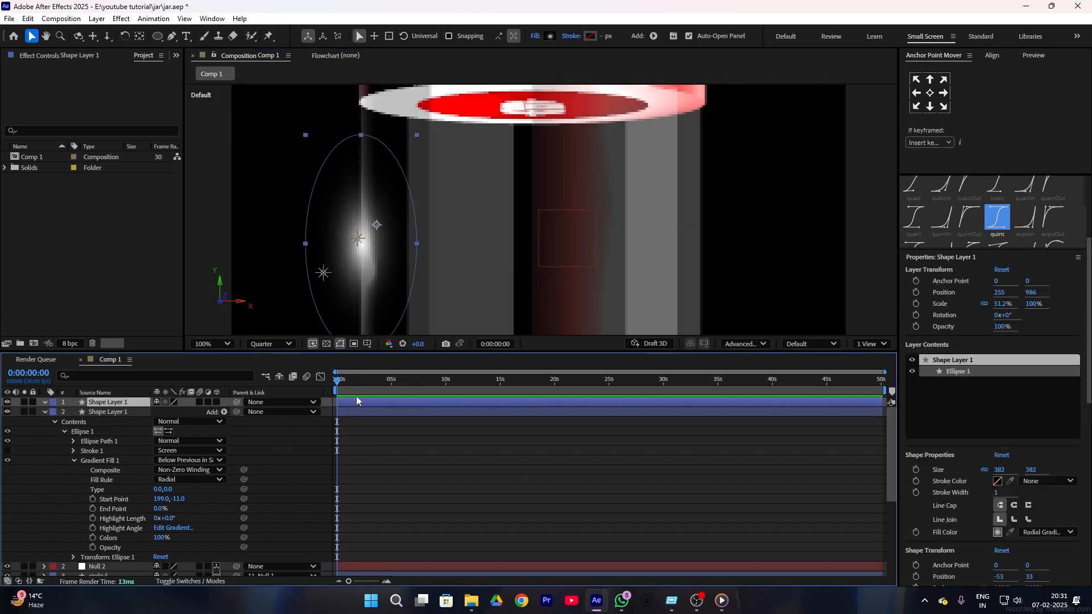
click(361, 132)
scroll(364, 267, down, 1)
click(108, 402)
drag(452, 173, 452, 157)
click(492, 472)
- Duplicate the stretched glow layer and place the copy on the tube's right edge
click(96, 405)
key(ctrl+d)
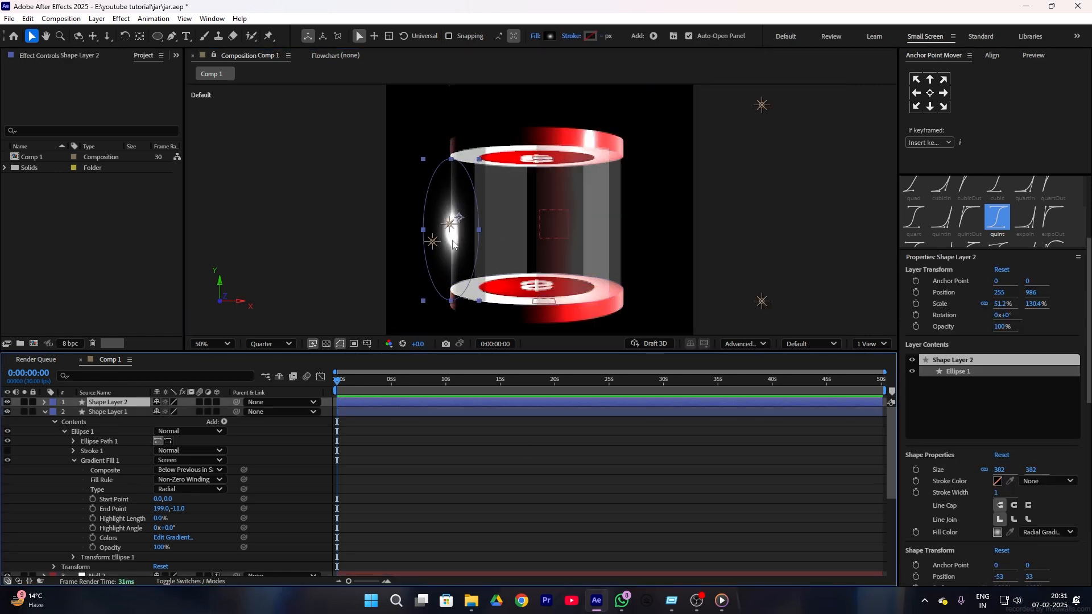
drag(448, 243, 617, 221)
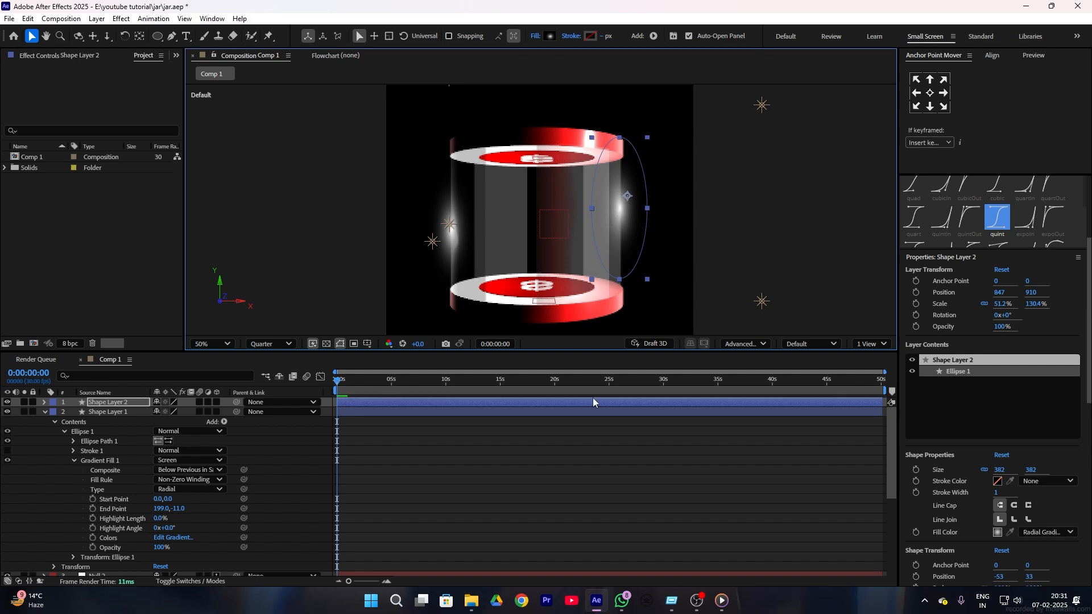
click(570, 439)
drag(623, 213, 619, 131)
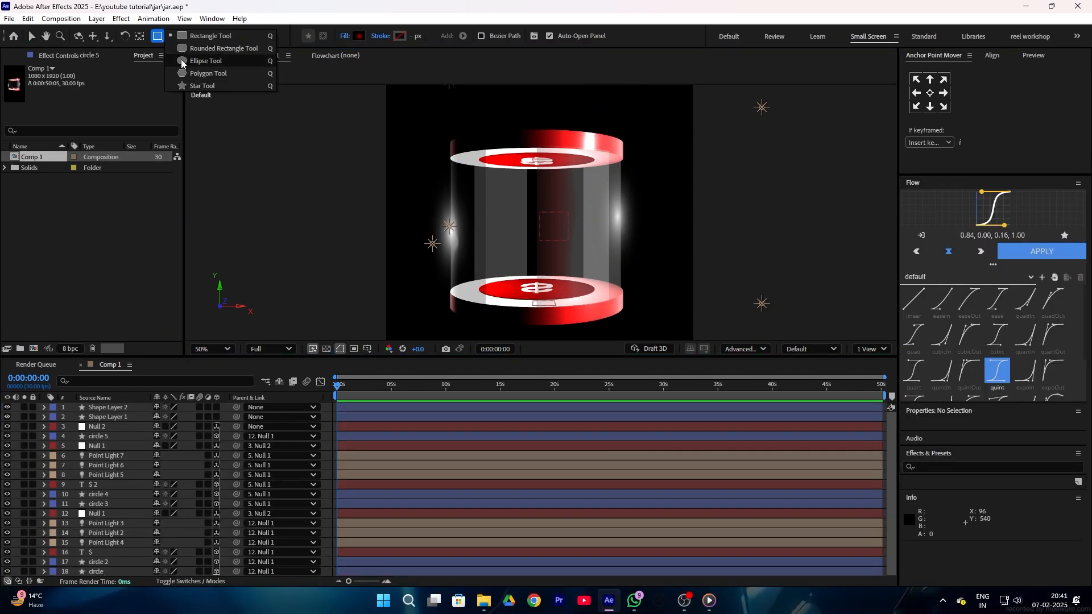
- Draw a circle about 184 px across inside the tube and color its radial gradient from a black center to a red edge
click(206, 61)
drag(506, 194, 554, 242)
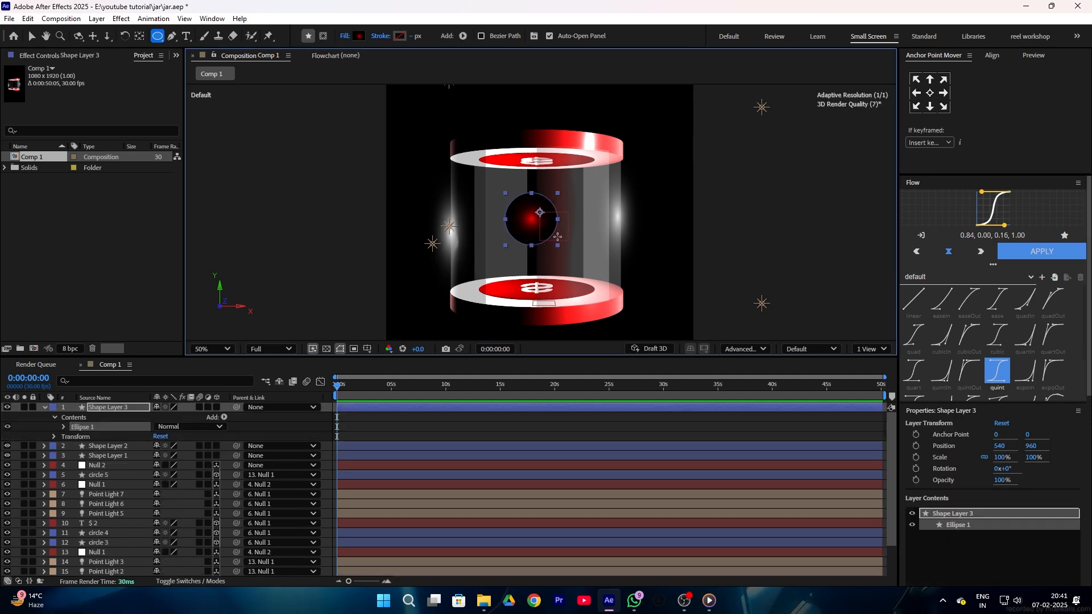
click(344, 37)
click(359, 37)
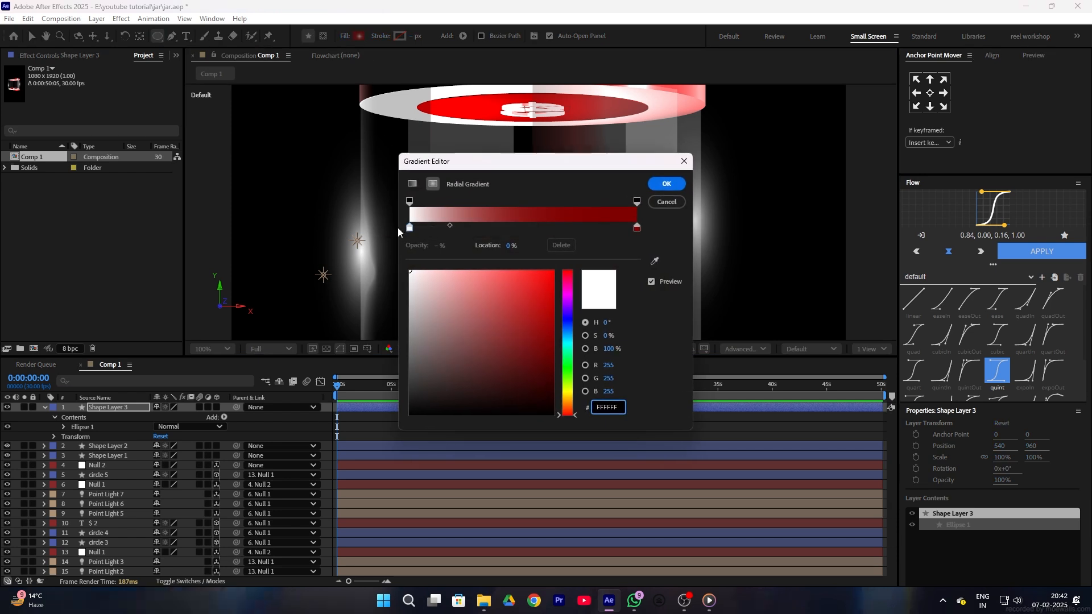
click(410, 228)
drag(467, 350, 340, 488)
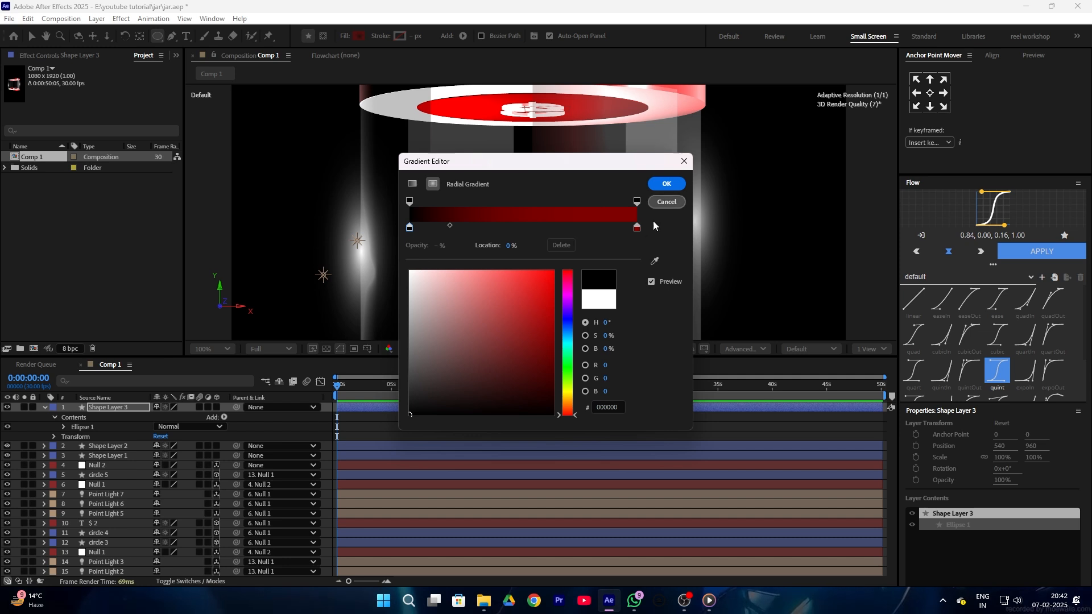
click(638, 228)
drag(521, 310, 571, 310)
- Move the new circle's gradient color midpoint to about 75.7% so the black center spreads toward the red rim
drag(455, 161, 671, 172)
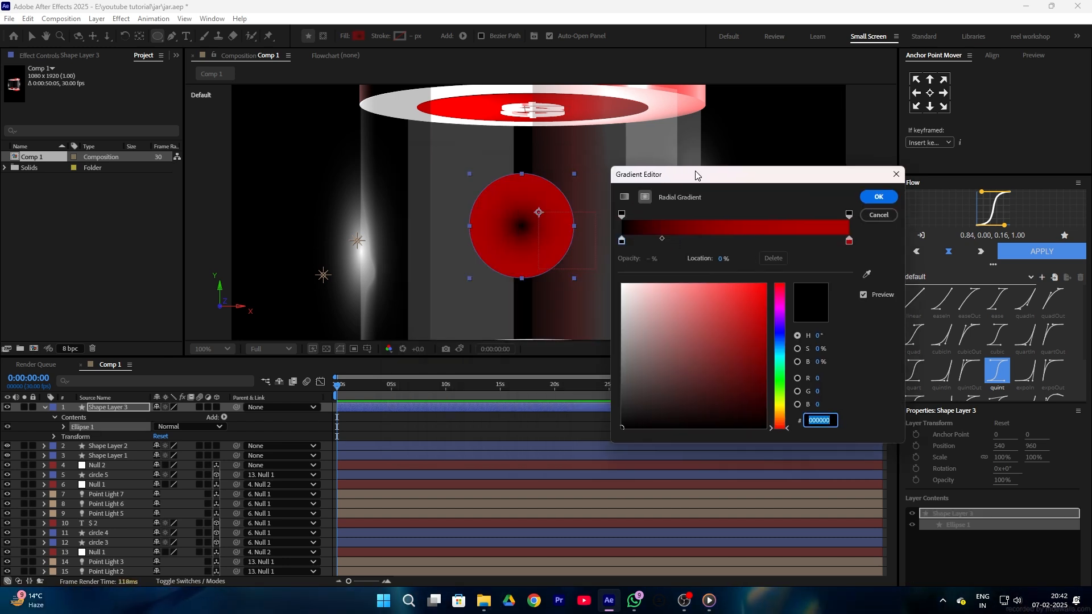
click(666, 237)
drag(666, 237, 777, 239)
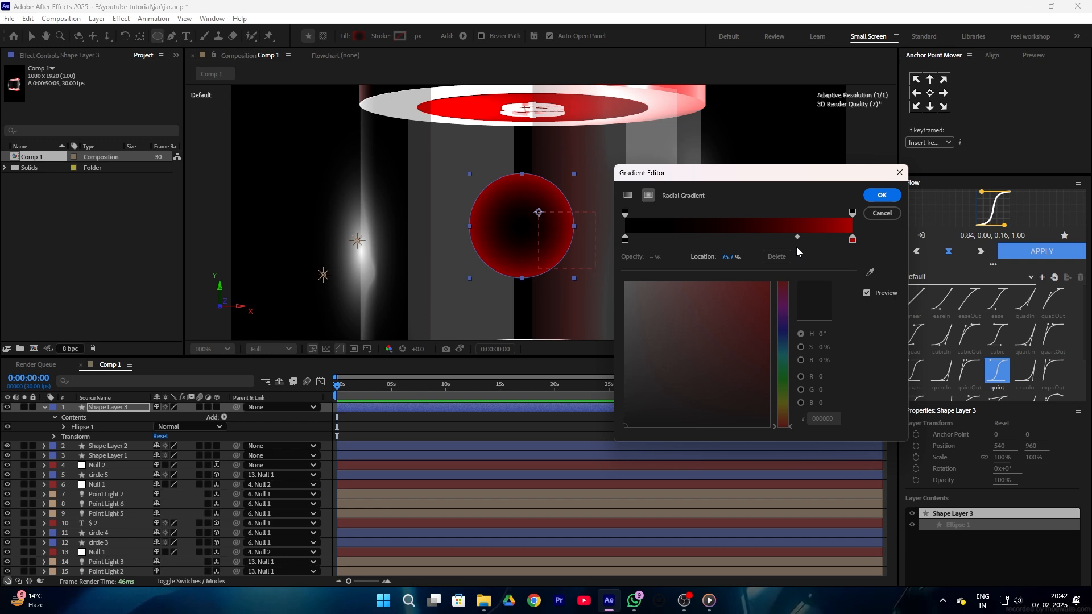
key(Return)
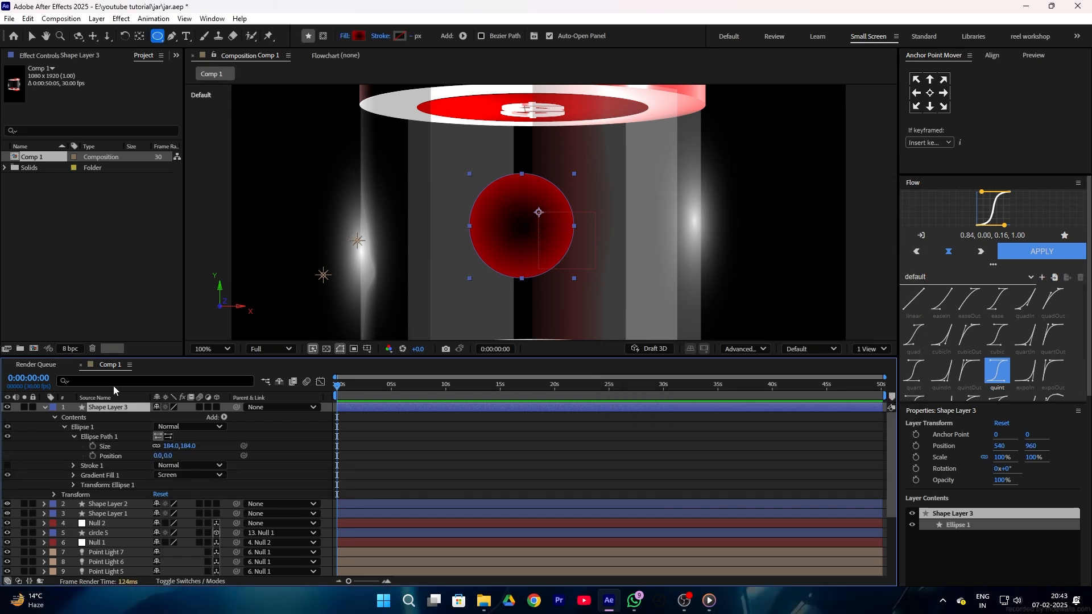
- Add an Inner Glow layer style to Shape Layer 3
right_click(105, 413)
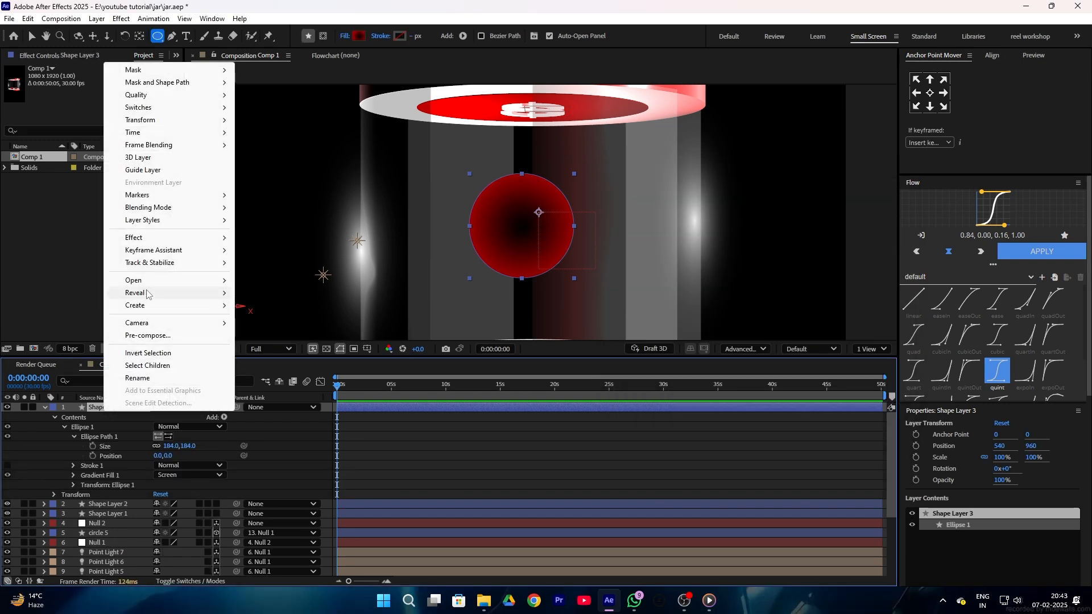
mouse_move(142, 294)
mouse_move(170, 220)
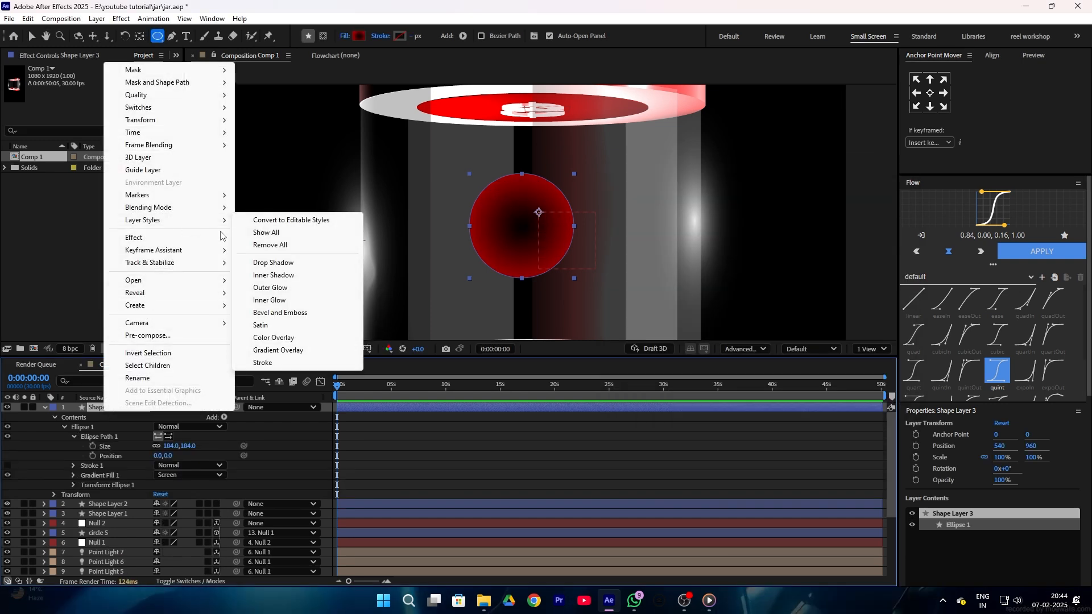
click(264, 301)
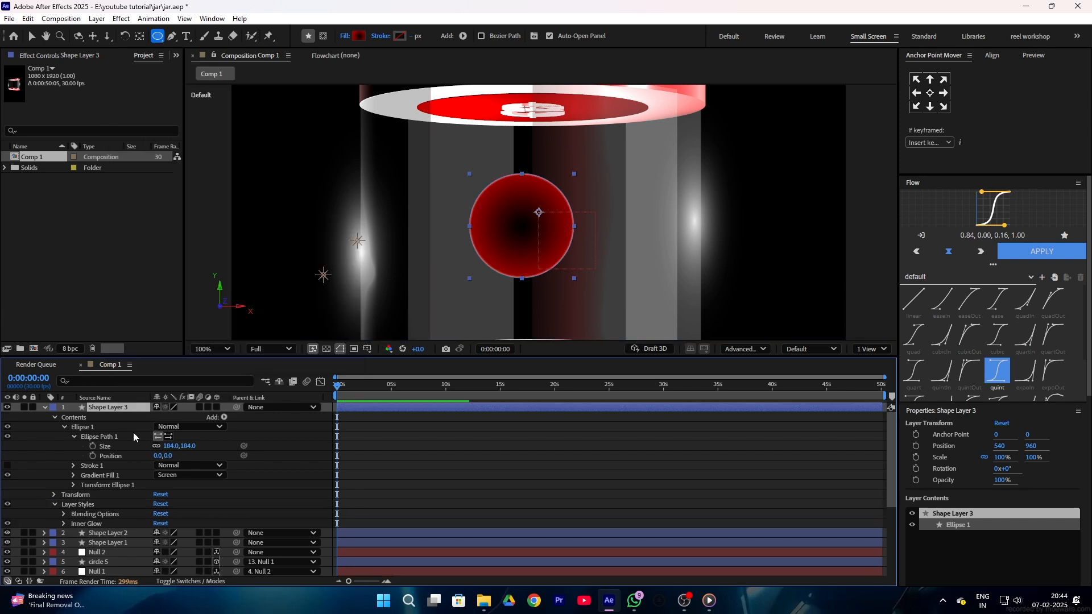
- Set Shape Layer 3's Inner Glow size to 50 and its color to white (FFFFFF)
click(63, 523)
scroll(98, 523, down, 3)
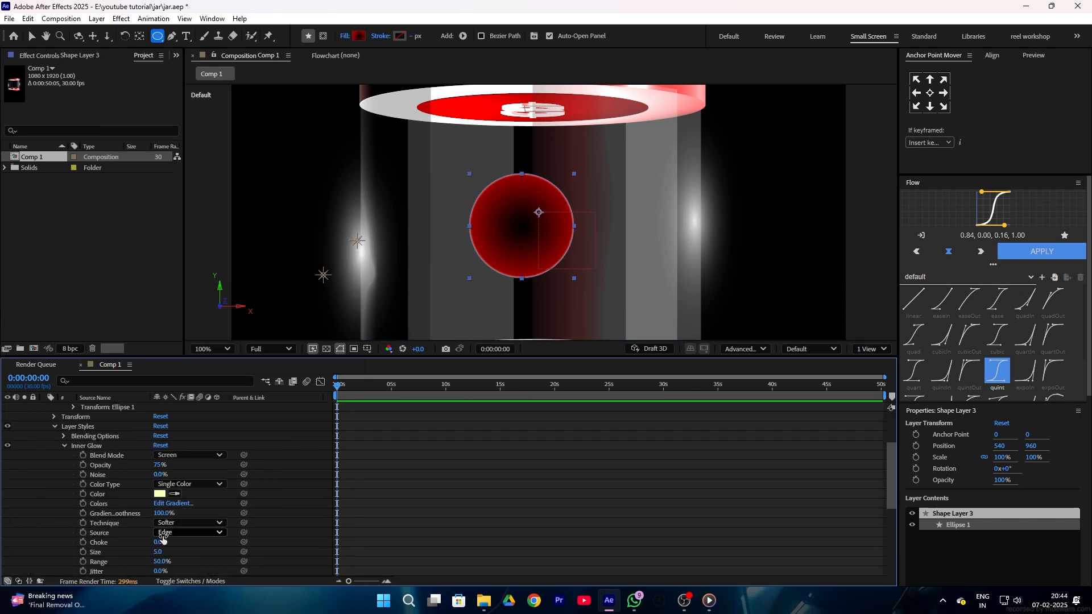
drag(156, 555, 179, 549)
click(159, 494)
click(419, 230)
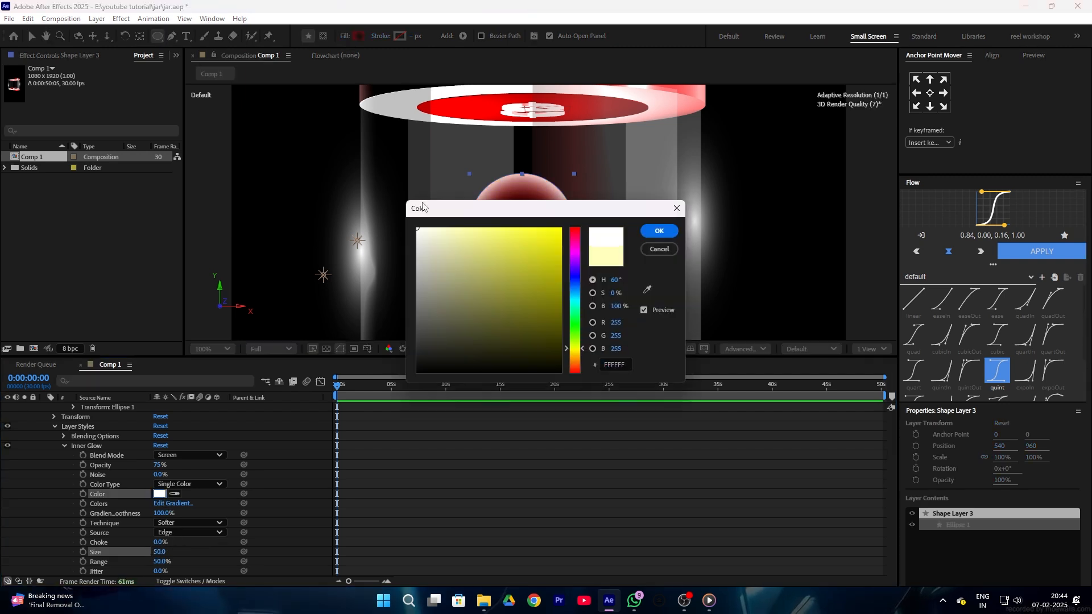
click(668, 235)
- Set Shape Layer 3's Inner Glow noise to 3% and its opacity to 72%
click(277, 474)
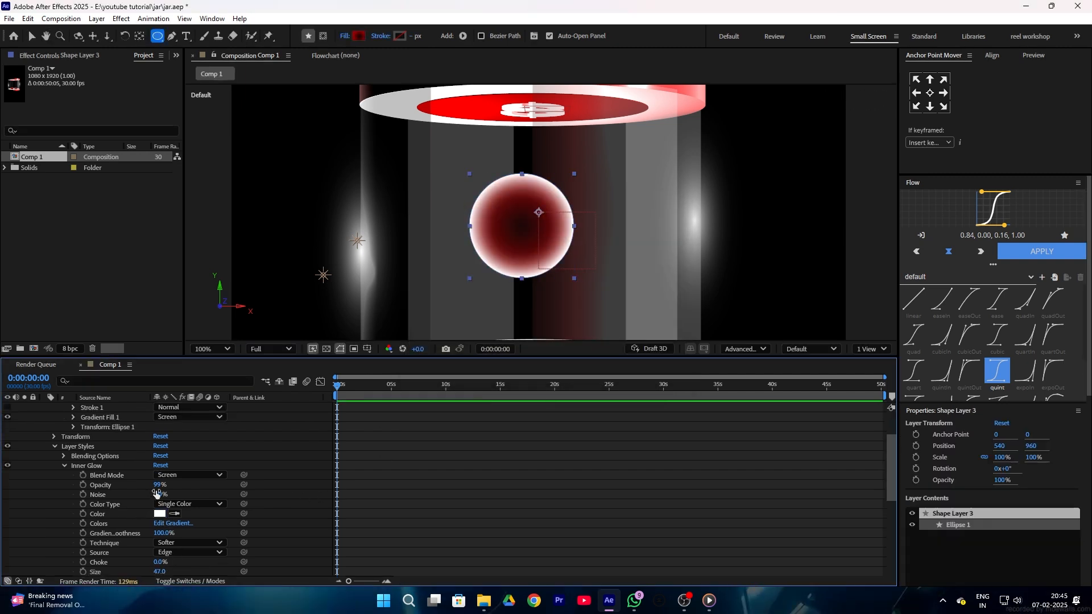
drag(156, 492, 196, 492)
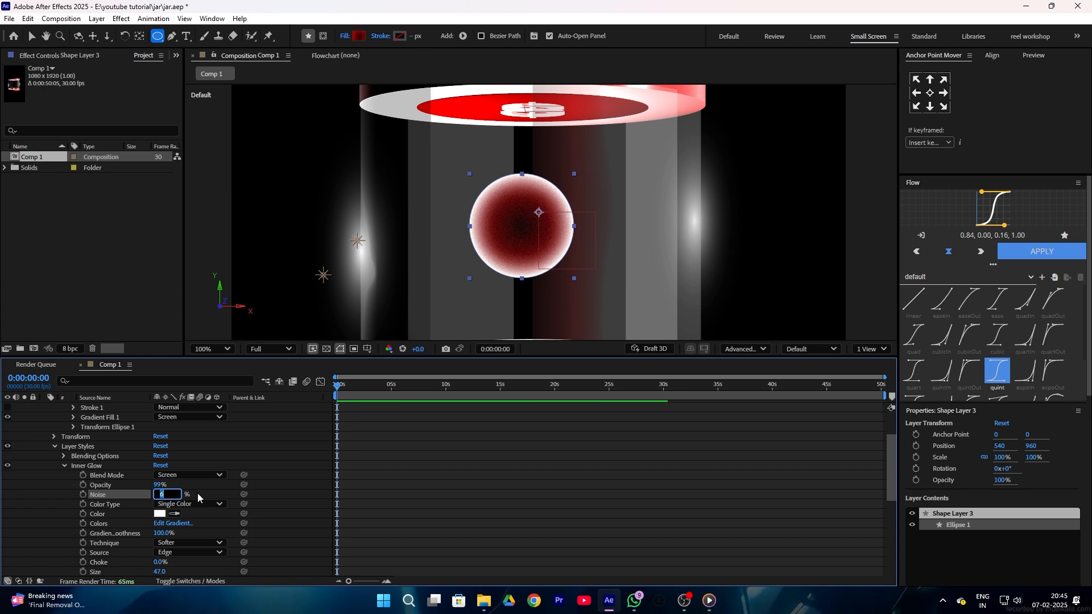
text(4)
click(206, 493)
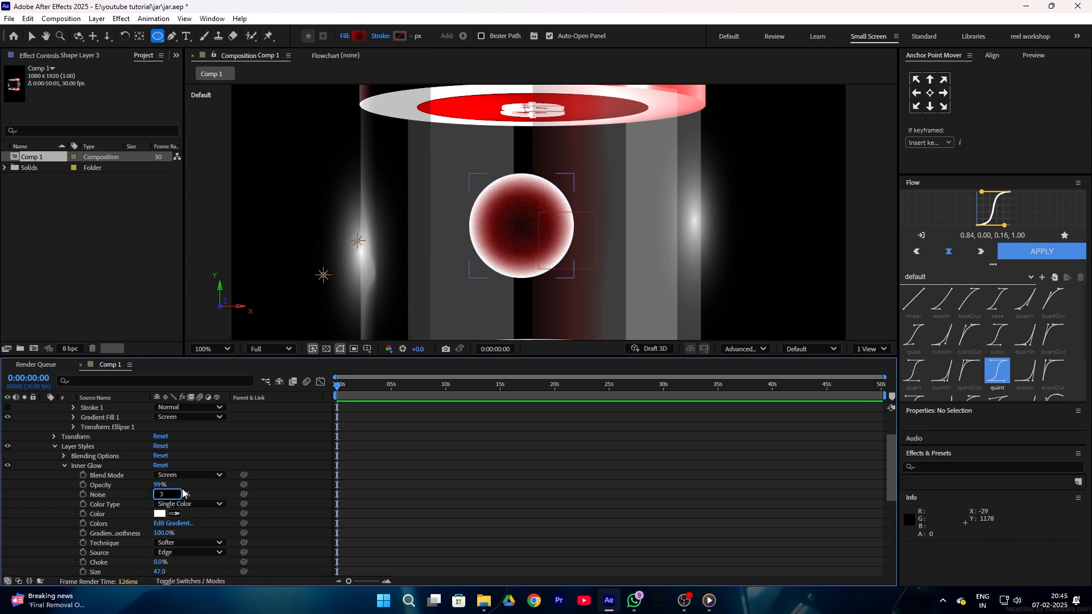
drag(158, 488, 140, 485)
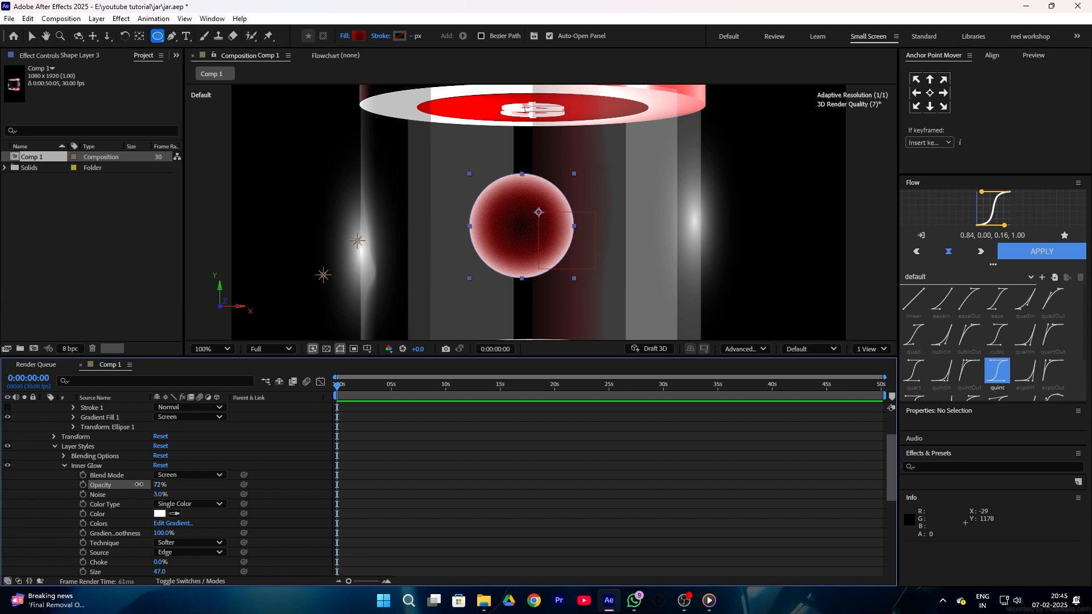
- Shift the color midpoint of the ball's radial gradient to about 70%
click(359, 36)
drag(424, 161, 475, 349)
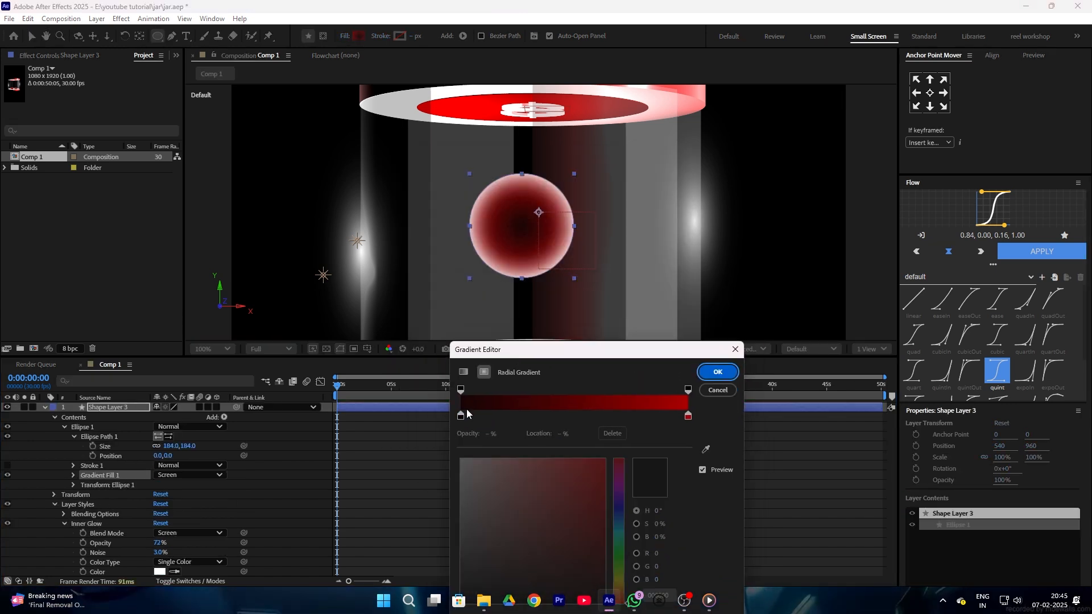
drag(587, 413, 619, 415)
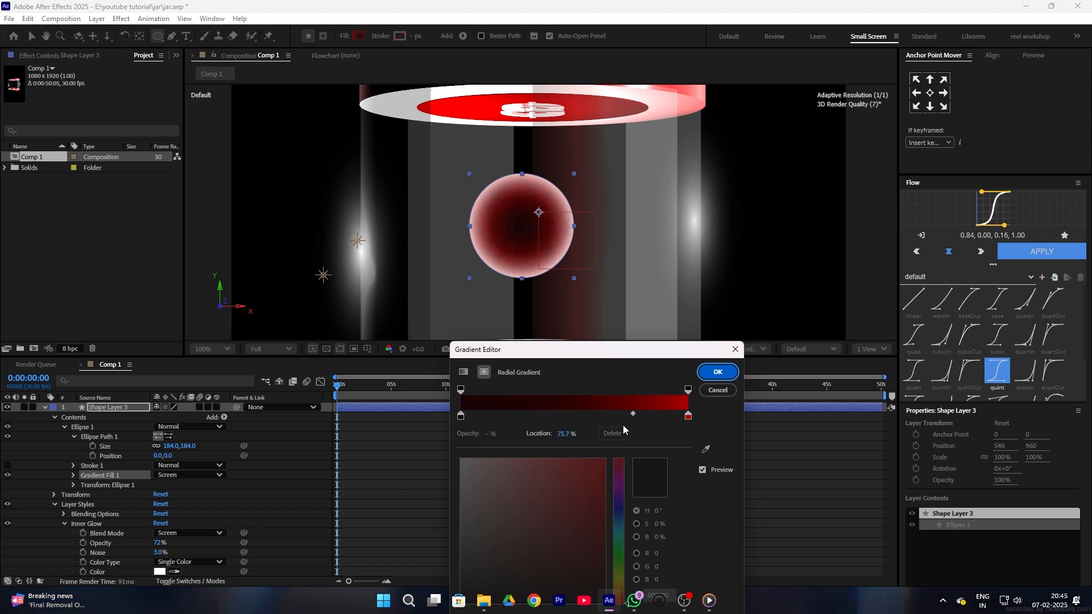
click(718, 372)
scroll(599, 176, down, 2)
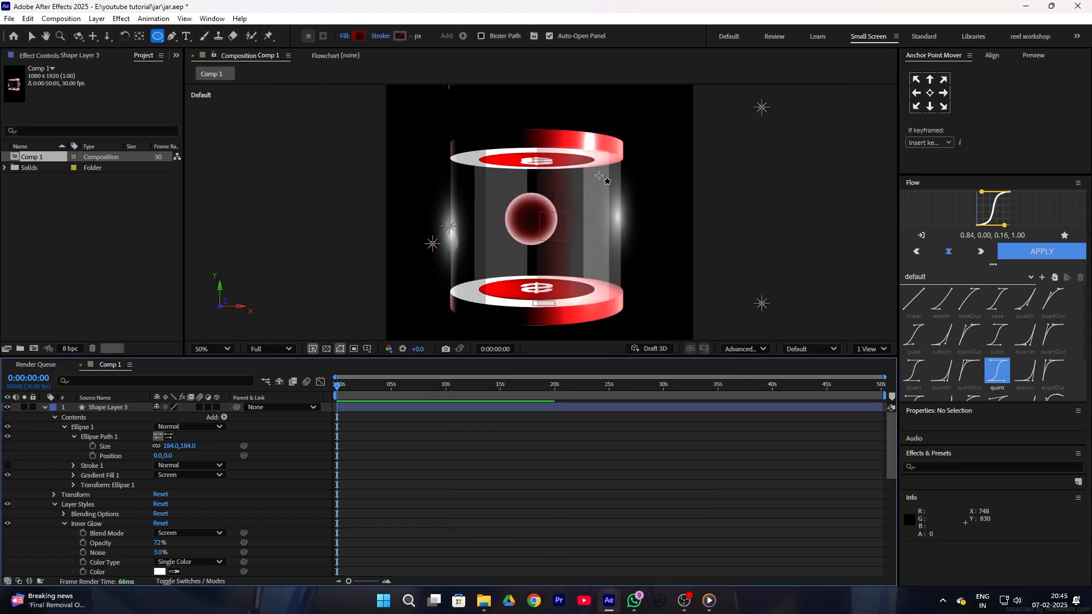
- Change the center color of the ball's radial gradient to dark red (330000)
click(103, 408)
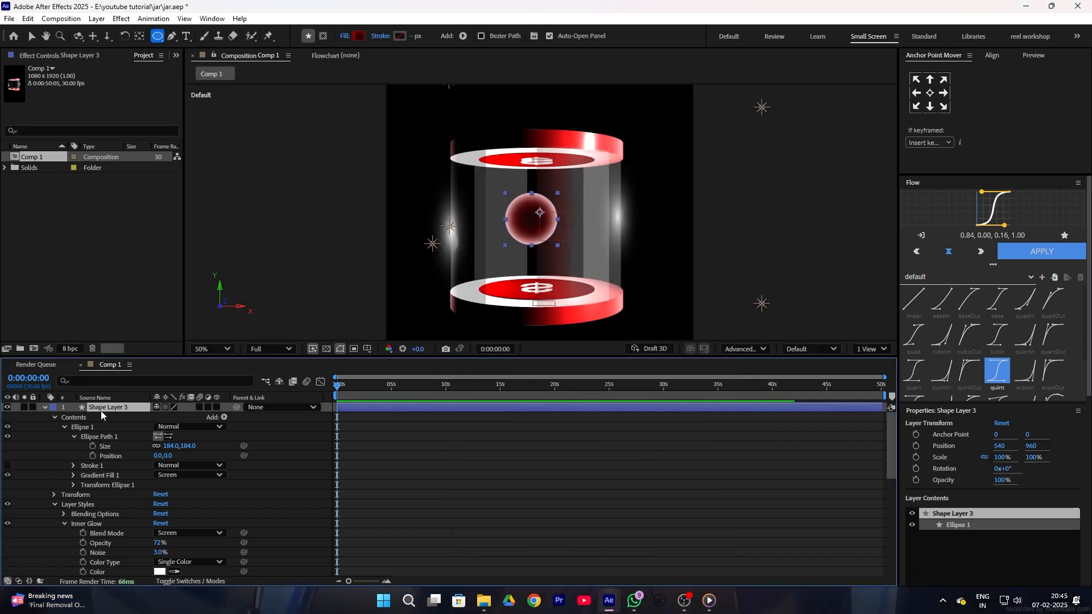
click(356, 38)
click(410, 228)
drag(533, 354, 566, 375)
drag(480, 161, 482, 277)
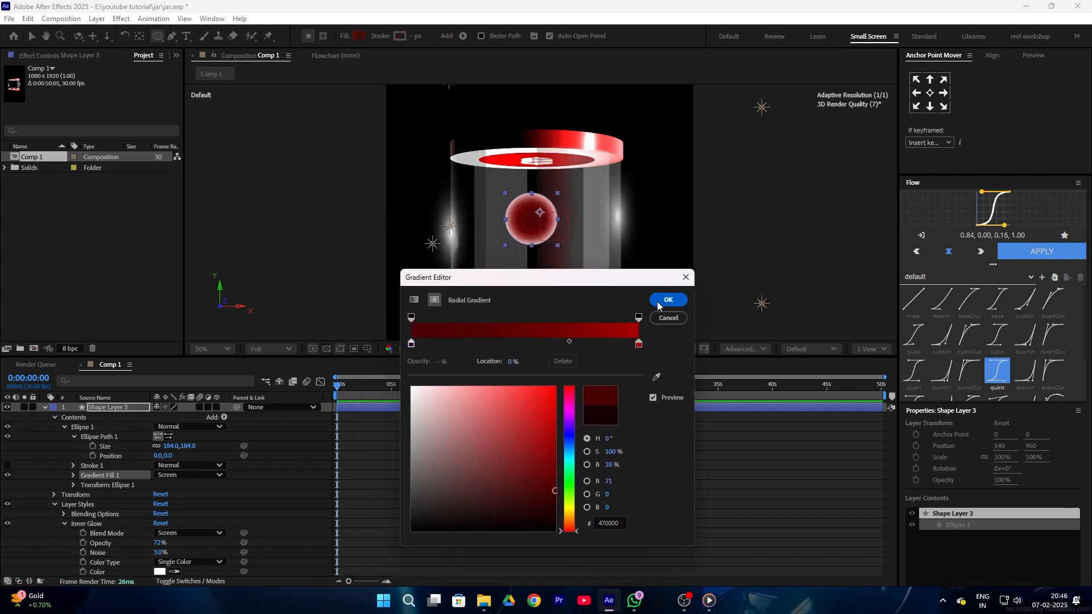
drag(556, 491, 563, 502)
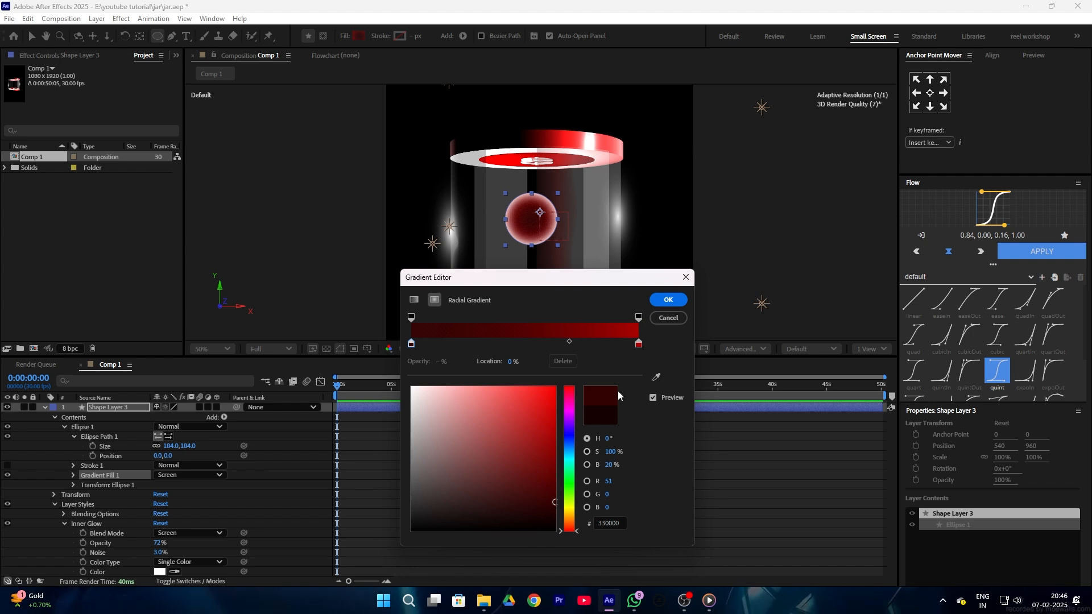
click(667, 302)
click(496, 488)
- Duplicate the ball layer, scale the copy to about 210% by 239% and place it over the lower coin at about 570, 1259
click(100, 411)
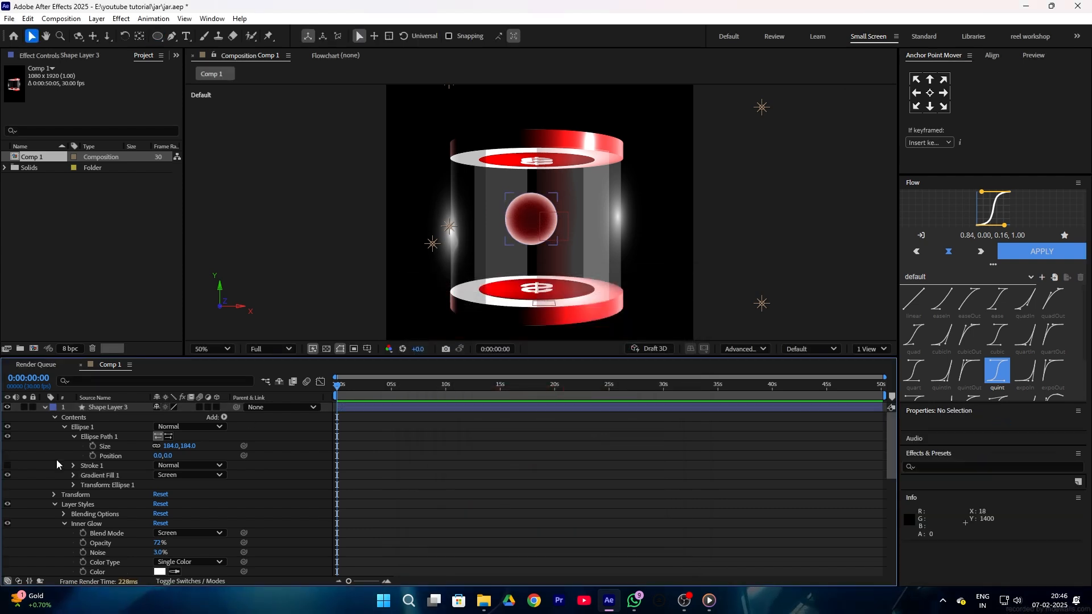
key(v)
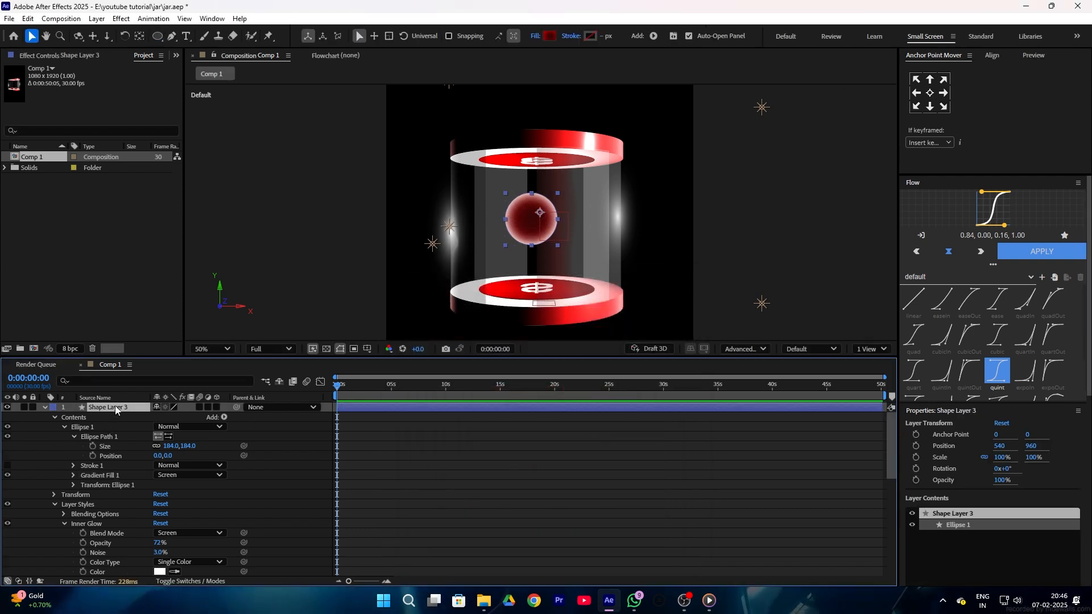
key(ctrl+d)
drag(1028, 448, 1045, 582)
drag(557, 309, 530, 341)
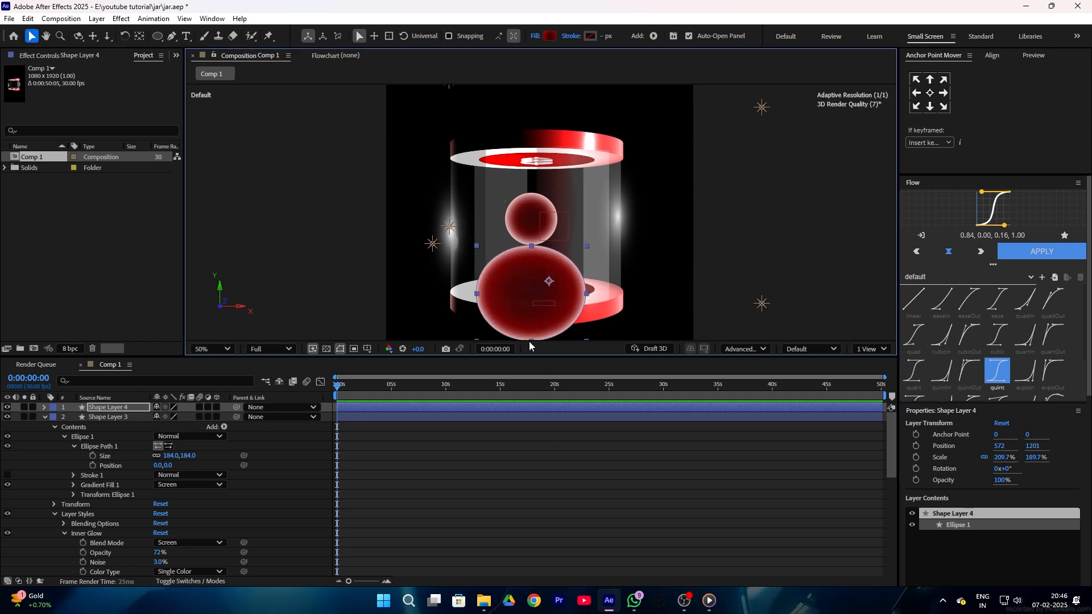
click(677, 145)
click(488, 263)
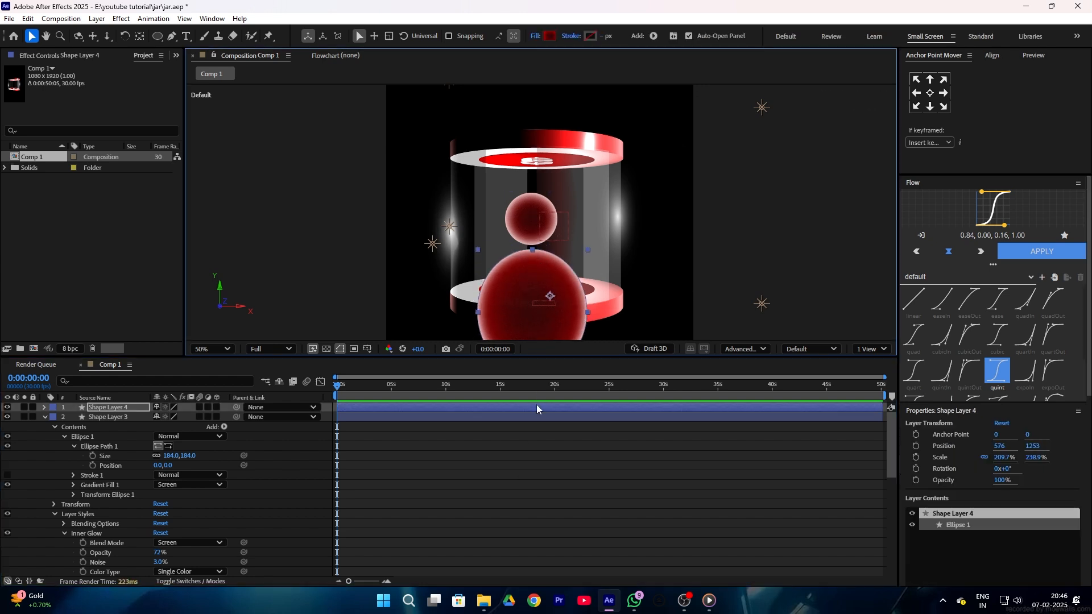
drag(563, 308, 562, 310)
- Set Shape Layer 4's Inner Glow size to 88, range to 51% and jitter to 20%, and shift its gradient center downward
click(44, 408)
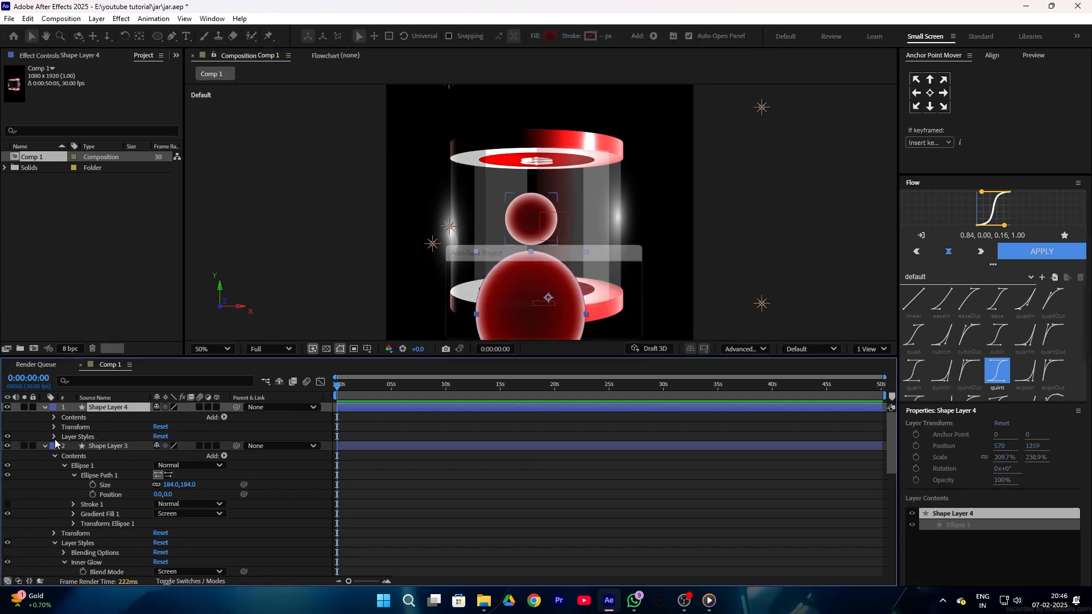
click(54, 437)
click(64, 456)
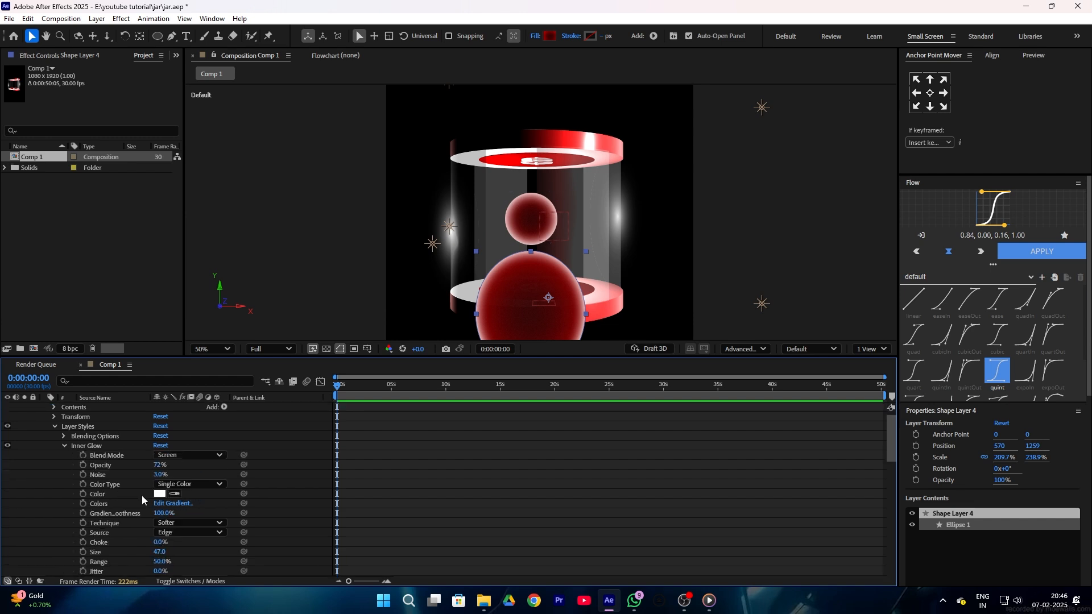
drag(159, 551, 180, 547)
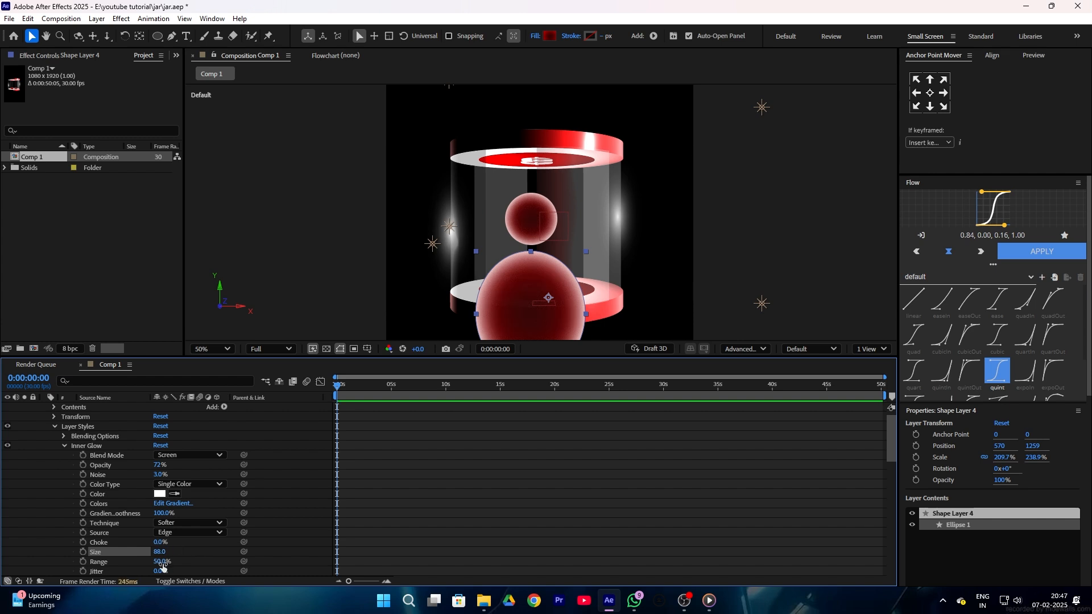
drag(138, 561, 152, 561)
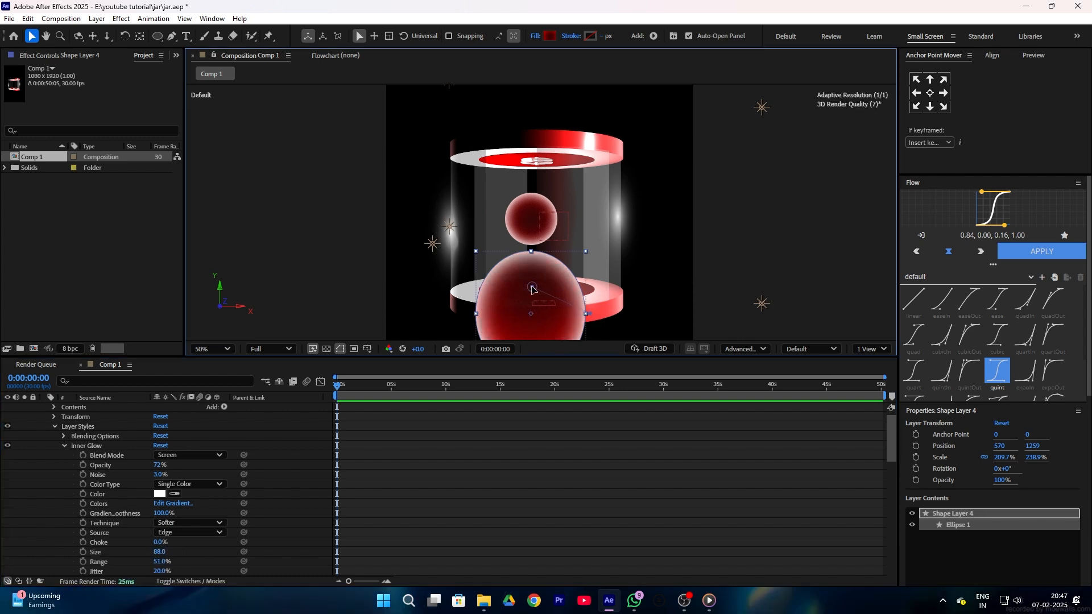
drag(531, 313, 534, 340)
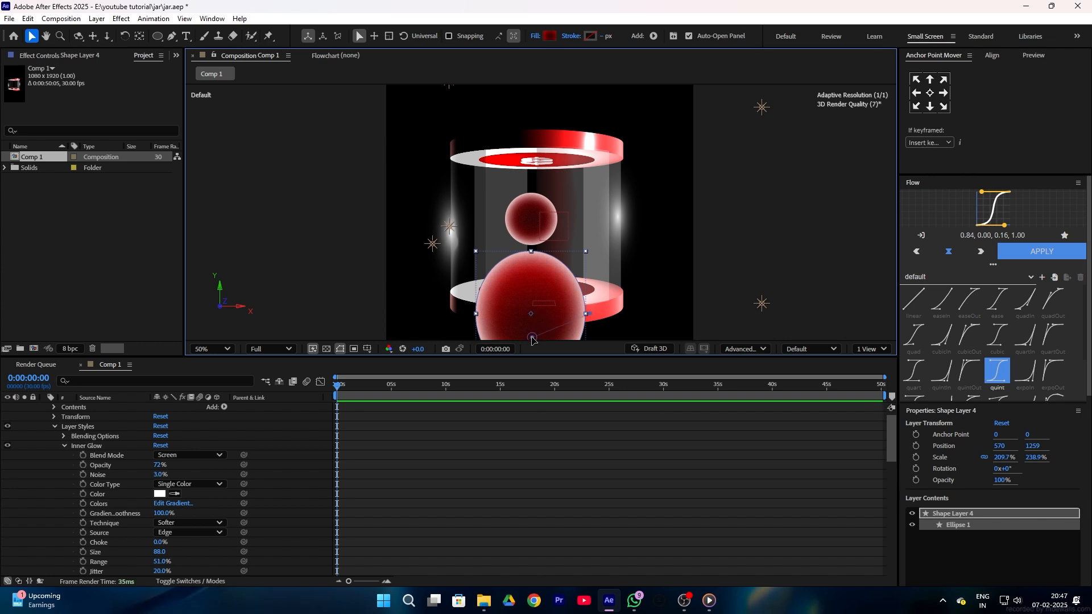
- Pre-compose Shape Layer 4 on its own and return to Comp 1
scroll(129, 408, up, 2)
right_click(129, 409)
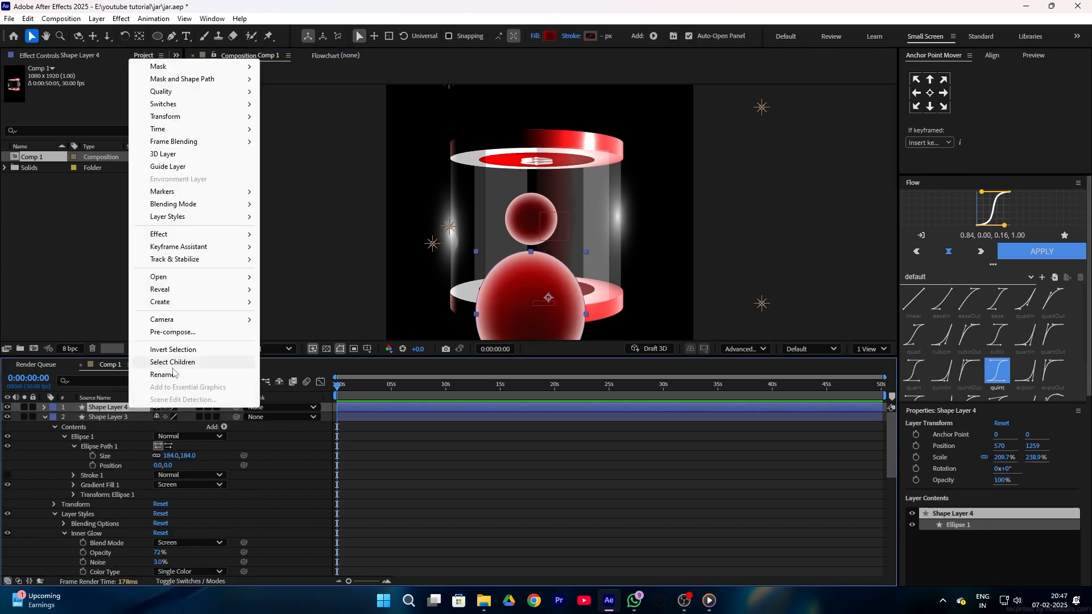
click(170, 331)
click(613, 383)
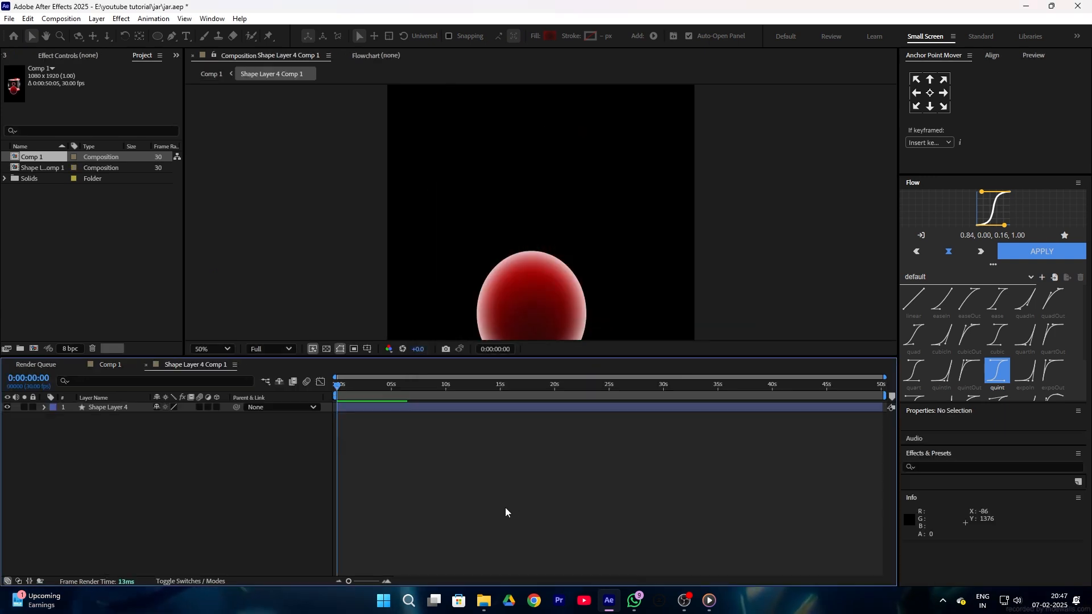
click(110, 364)
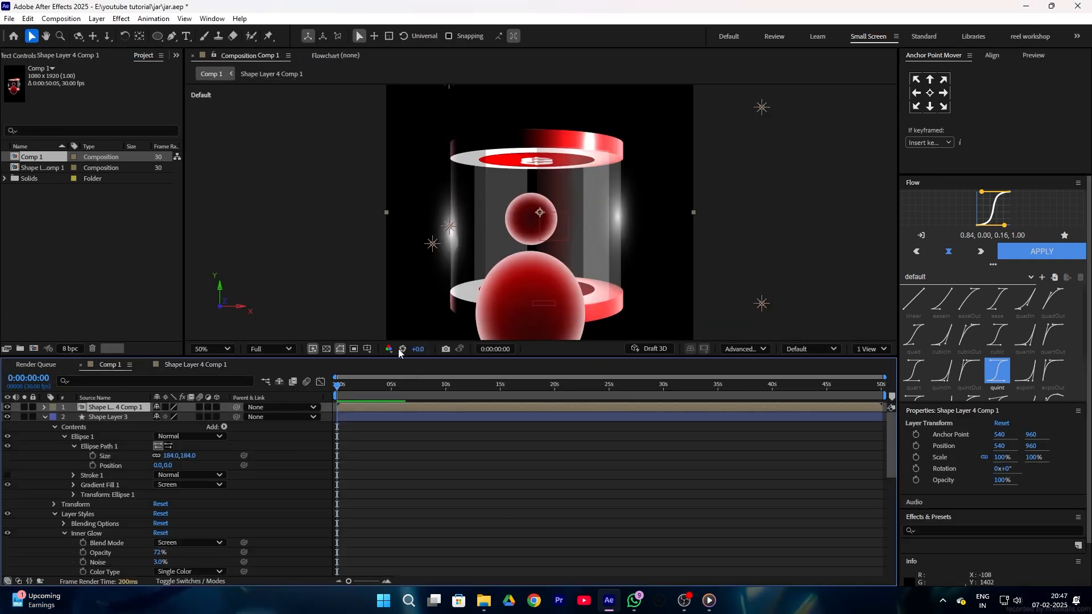
- Draw a rectangular mask across the lower half of the large ball's pre-comp and invert it to hide that half
click(158, 36)
click(210, 35)
drag(424, 311, 542, 348)
drag(566, 389, 630, 396)
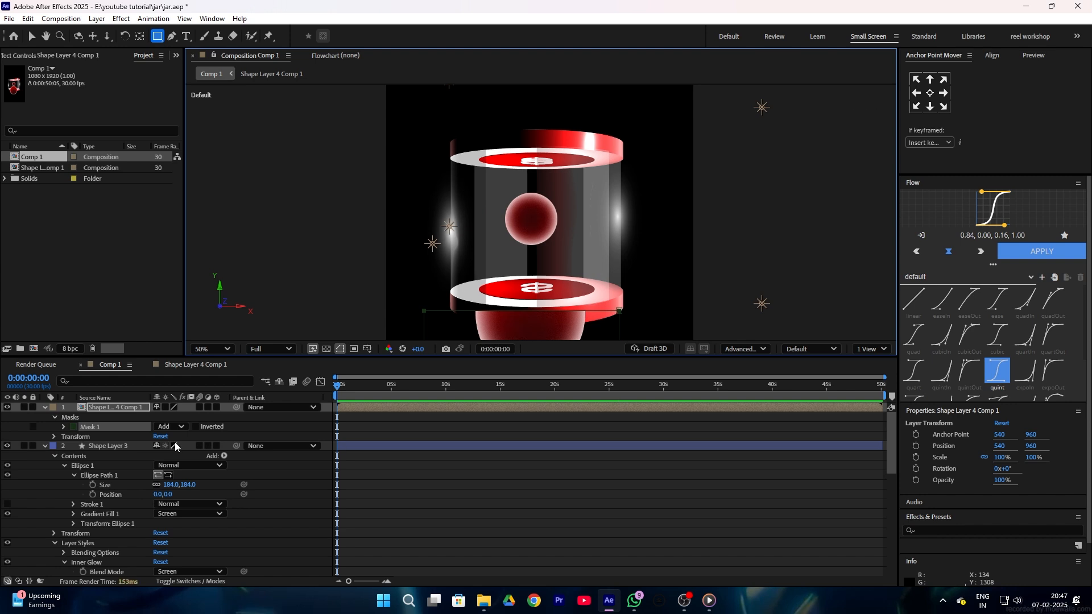
click(196, 426)
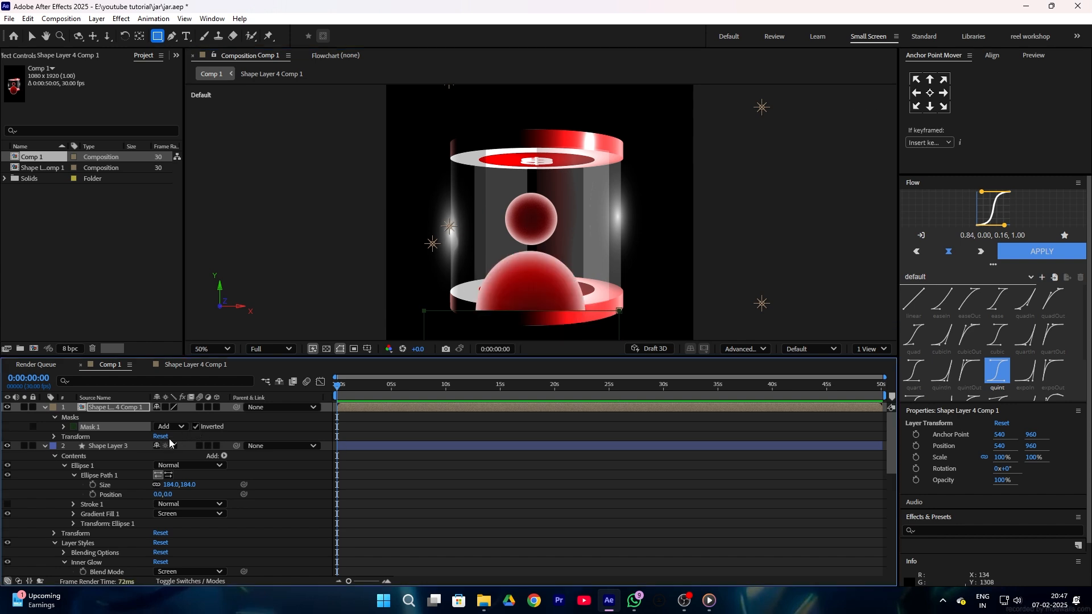
- Feather the inverted mask by 87 pixels and raise its upper edge onto the lower coin's face
click(63, 427)
drag(171, 448, 228, 445)
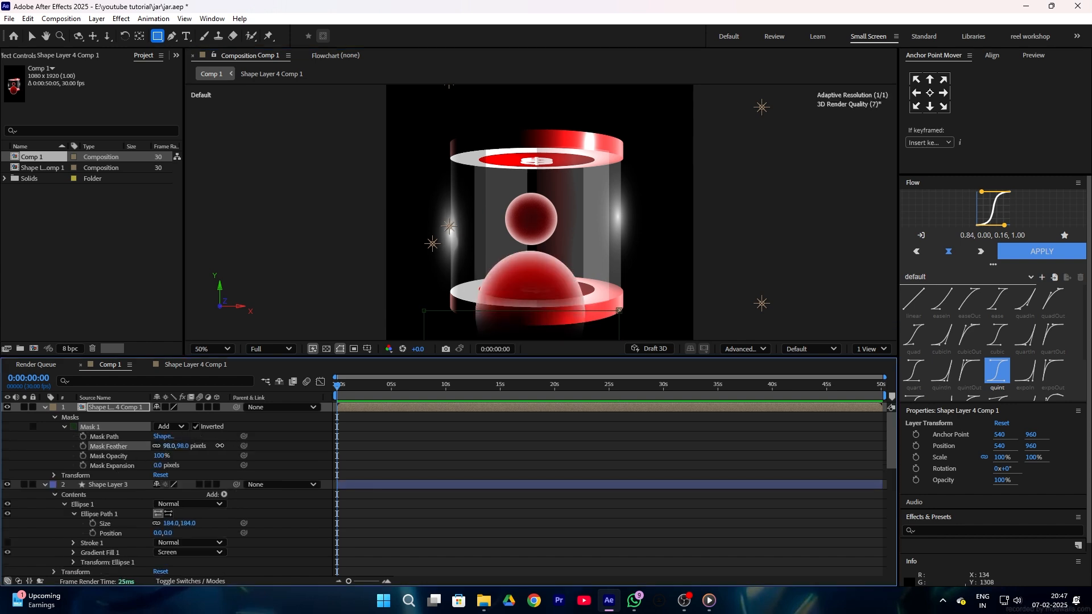
click(142, 408)
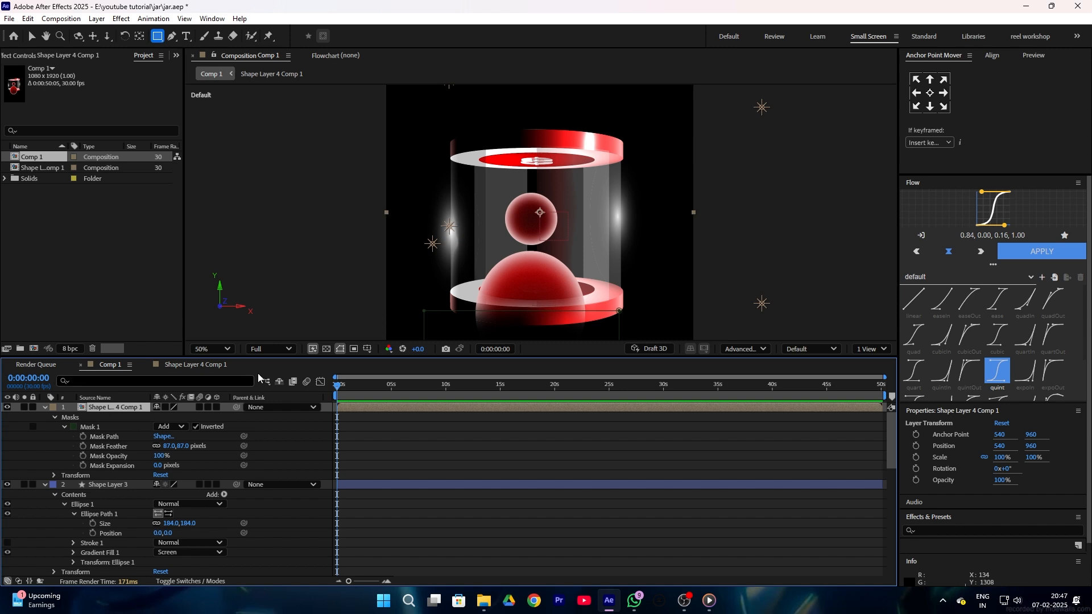
key(v)
drag(503, 312, 508, 299)
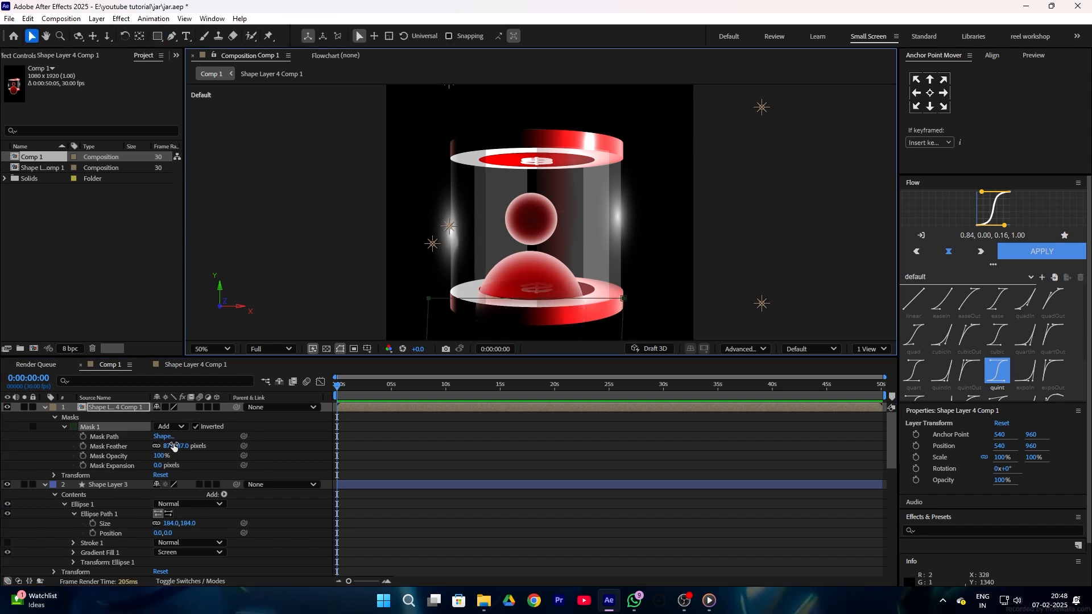
- Pre-compose the small ball and the masked dome layer together, moving all attributes into the new composition
click(45, 407)
drag(69, 411, 88, 420)
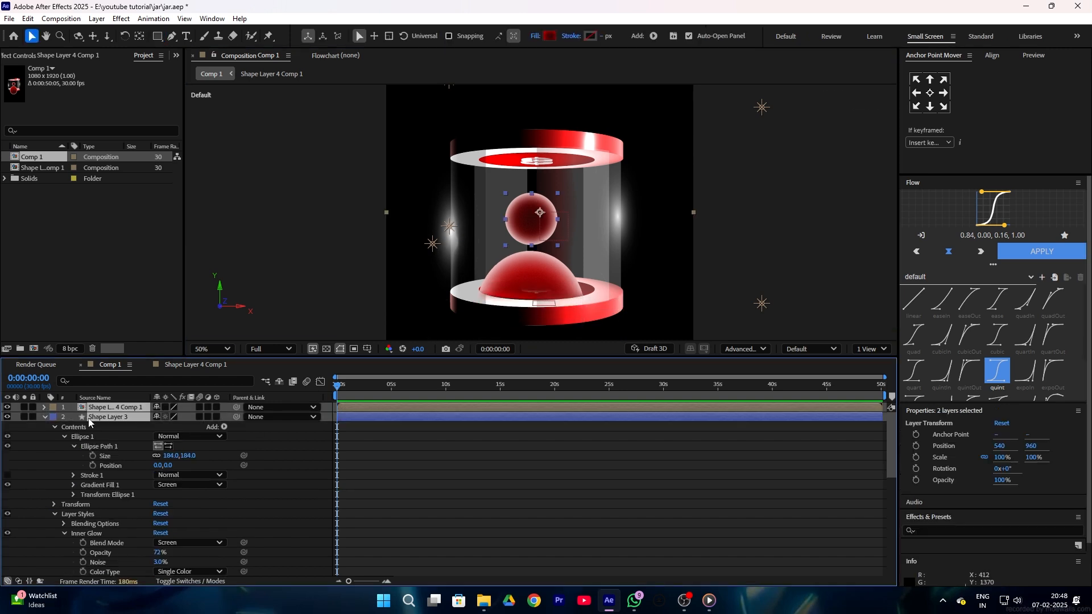
right_click(95, 421)
click(154, 341)
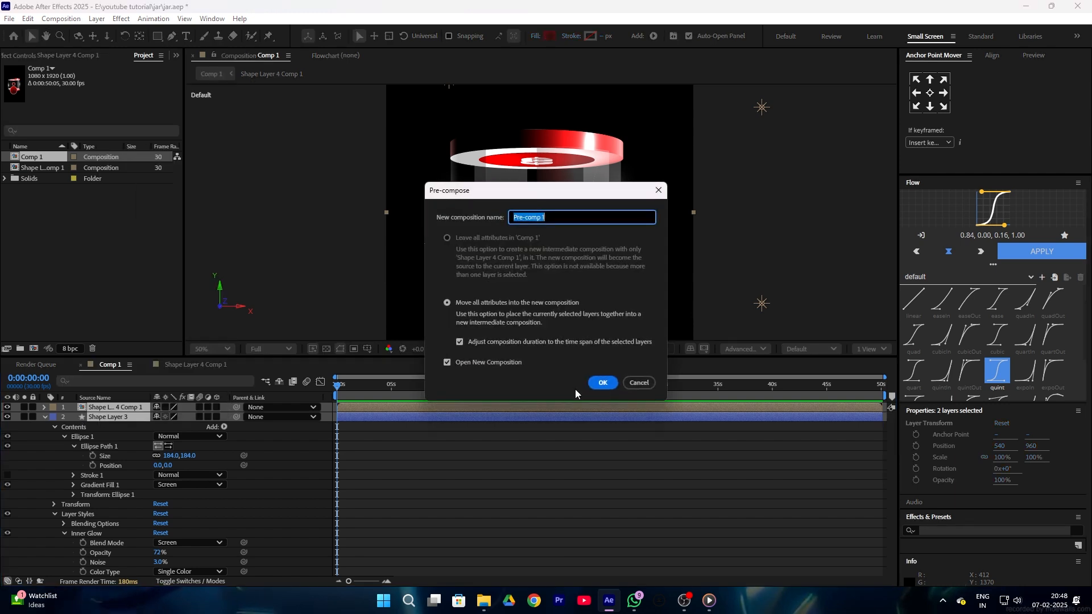
click(603, 382)
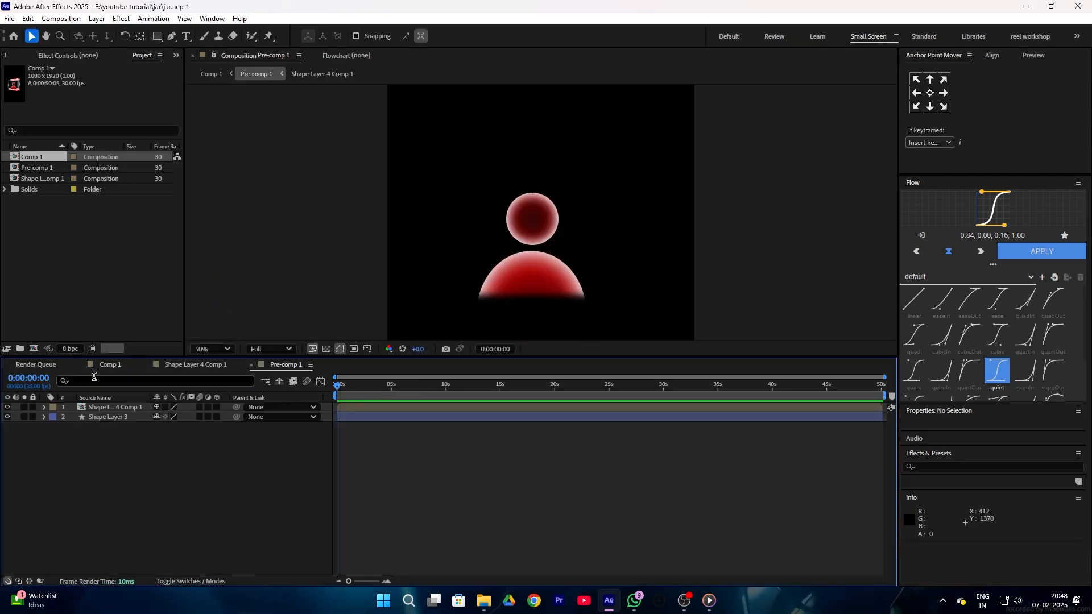
- Scale the combined ball and dome pre-comp in Comp 1 to 97% and position it at 568, 946
click(100, 367)
drag(1000, 457, 992, 457)
drag(556, 258, 554, 257)
- Create a dark gray 1080 by 1920 px solid layer in Comp 1
right_click(68, 417)
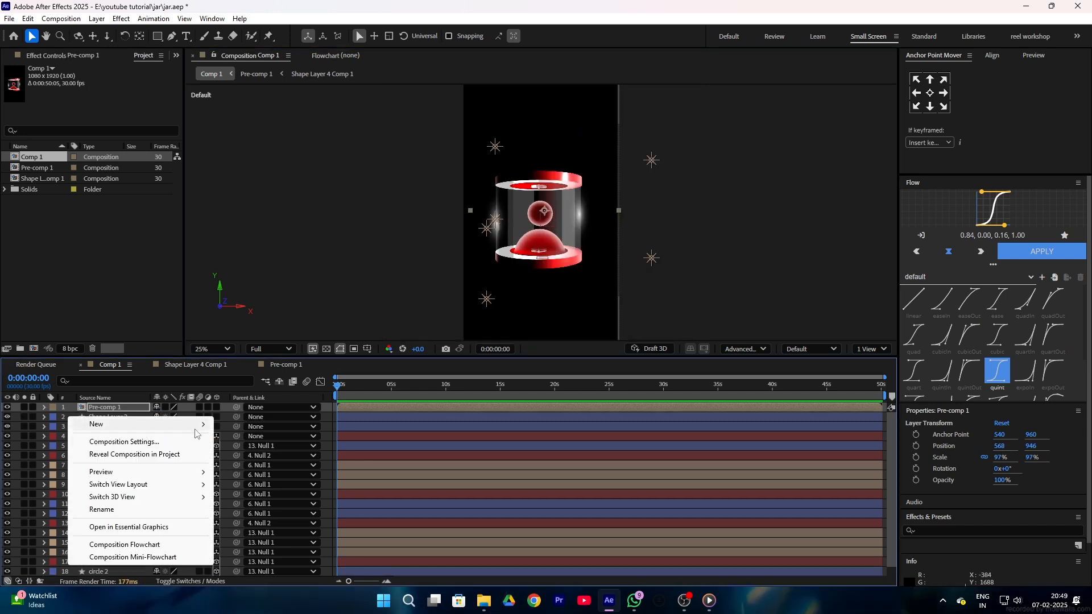
mouse_move(194, 428)
click(239, 454)
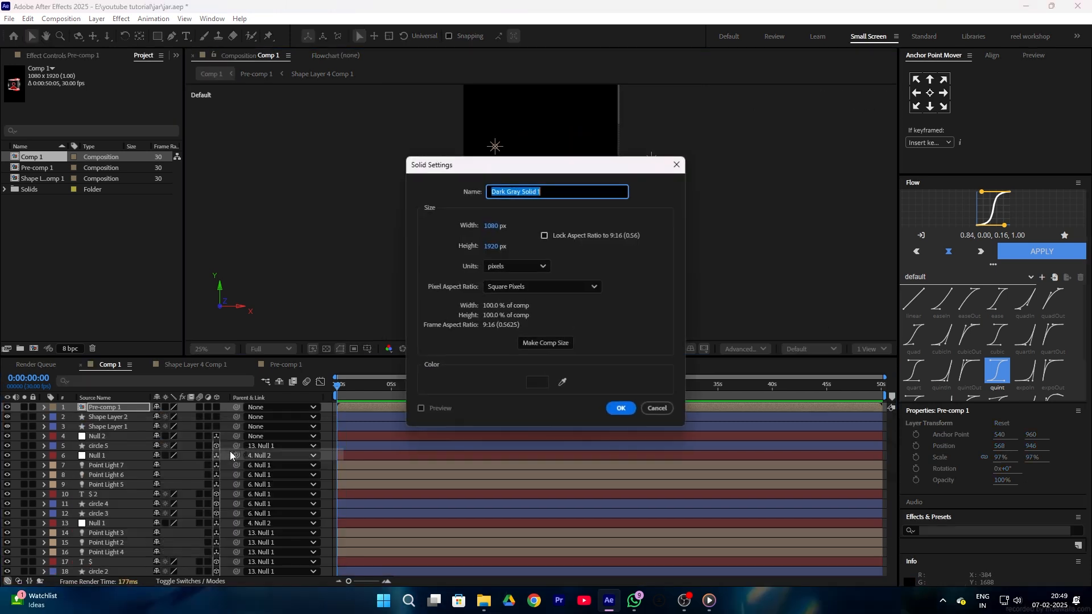
click(621, 407)
- Apply the Gradient Ramp effect to the new solid
key(ctrl+space)
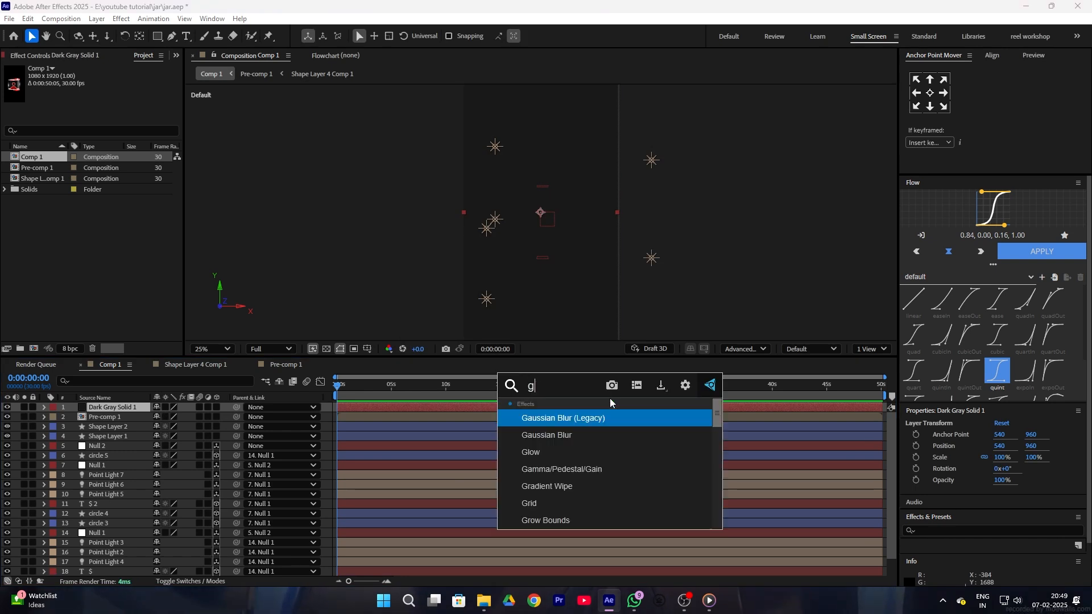
text(gra)
click(556, 435)
- Set the Gradient Ramp's end colour to pure red on the dark gray solid
key(comma)
key(comma)
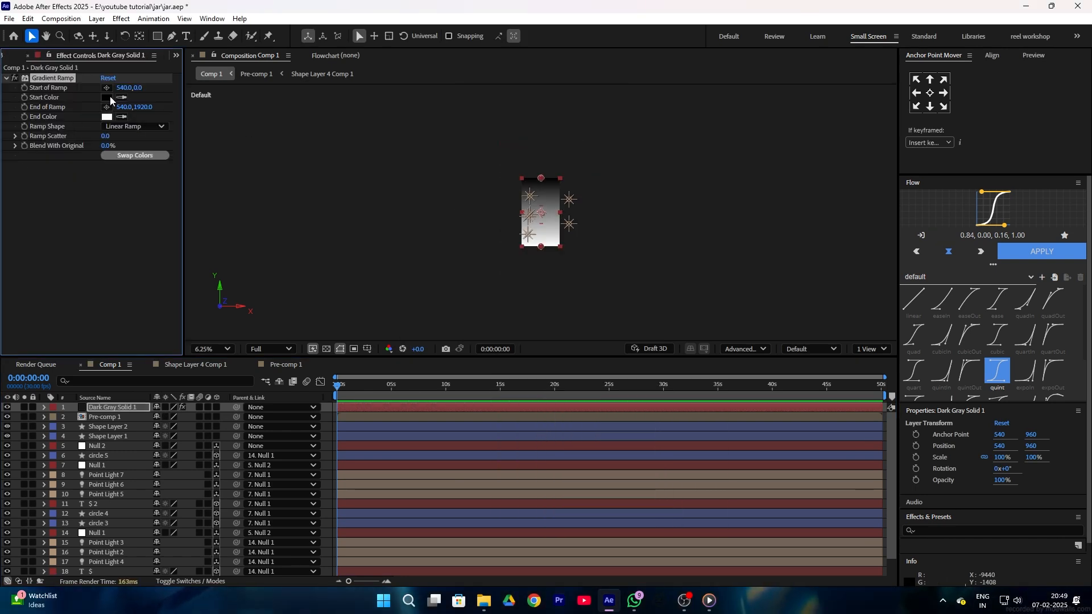
click(108, 117)
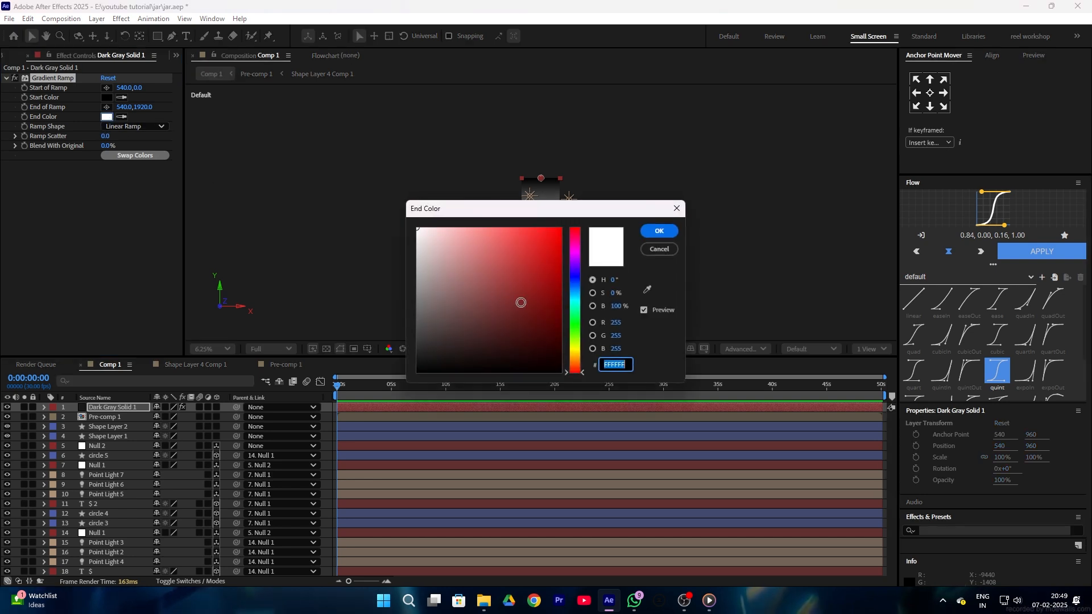
drag(519, 302, 564, 227)
click(643, 234)
scroll(568, 242, up, 1)
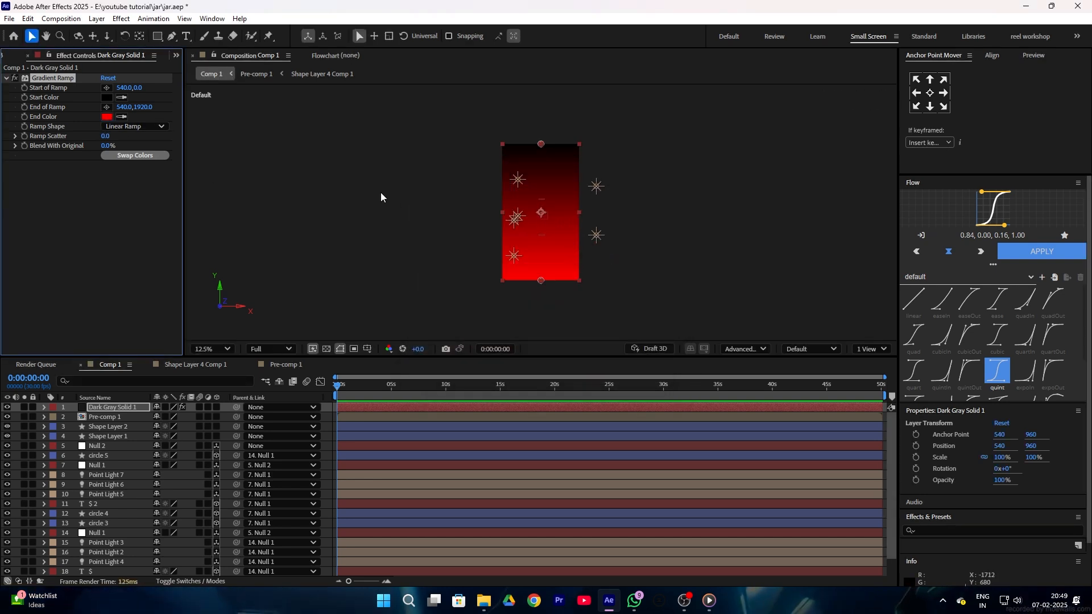
- Place the ramp's start at 809, 472 and its end at -1699, 3552, and move the gradient solid beneath all other layers
drag(494, 249, 500, 282)
click(106, 88)
click(587, 141)
drag(500, 283, 367, 397)
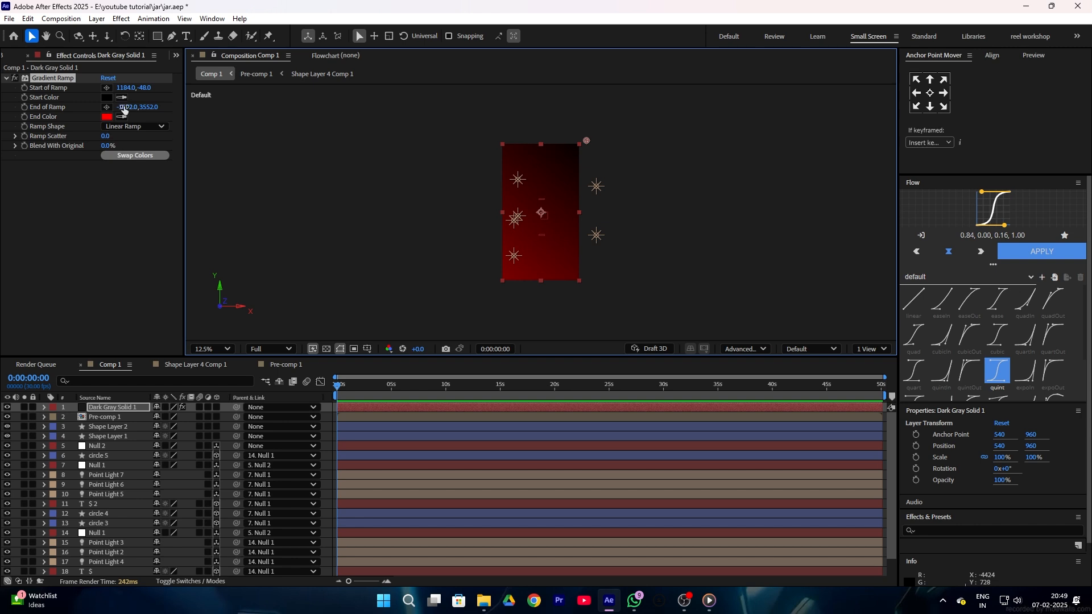
drag(131, 106, 207, 106)
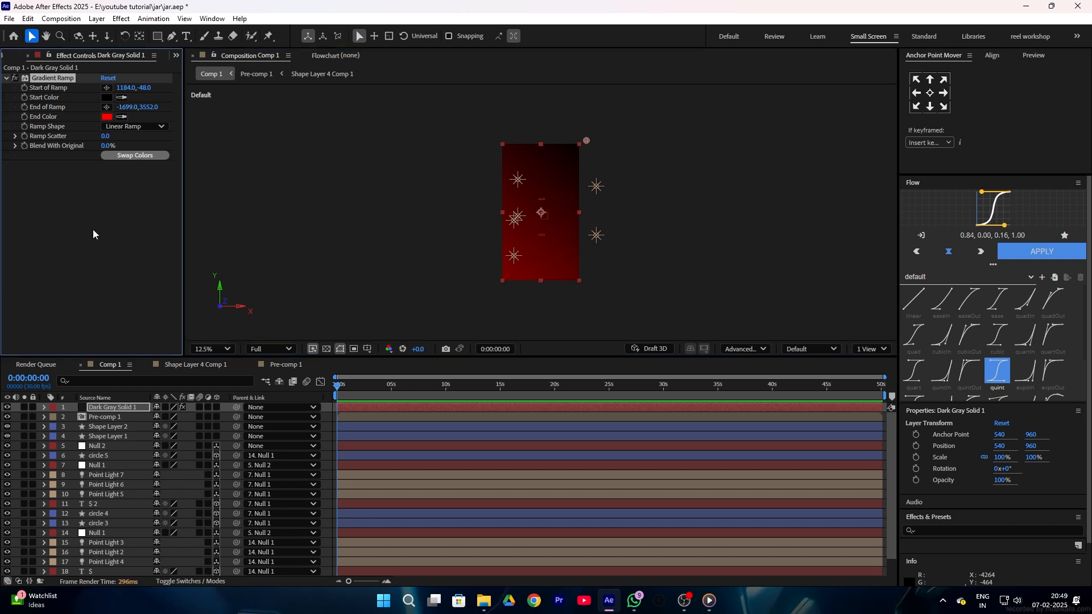
drag(118, 91, 35, 91)
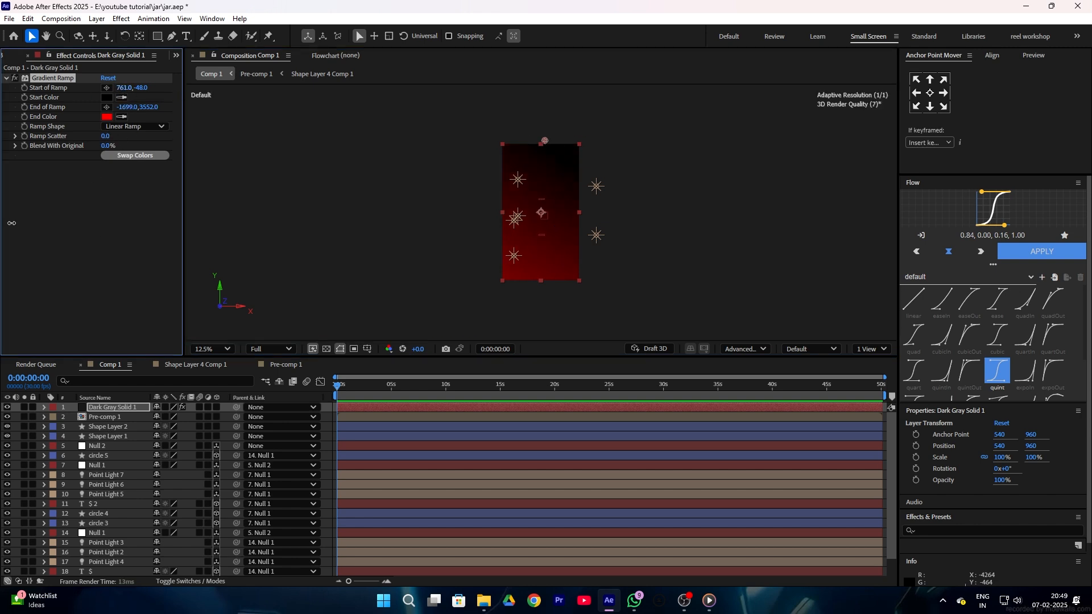
drag(545, 141, 559, 183)
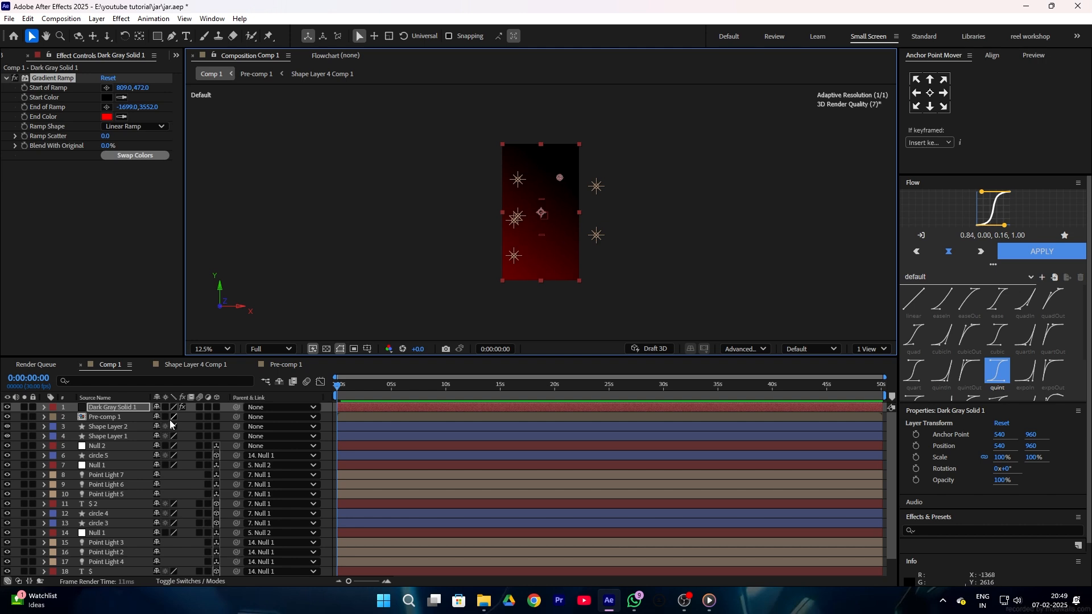
drag(121, 414, 97, 577)
scroll(551, 196, up, 1)
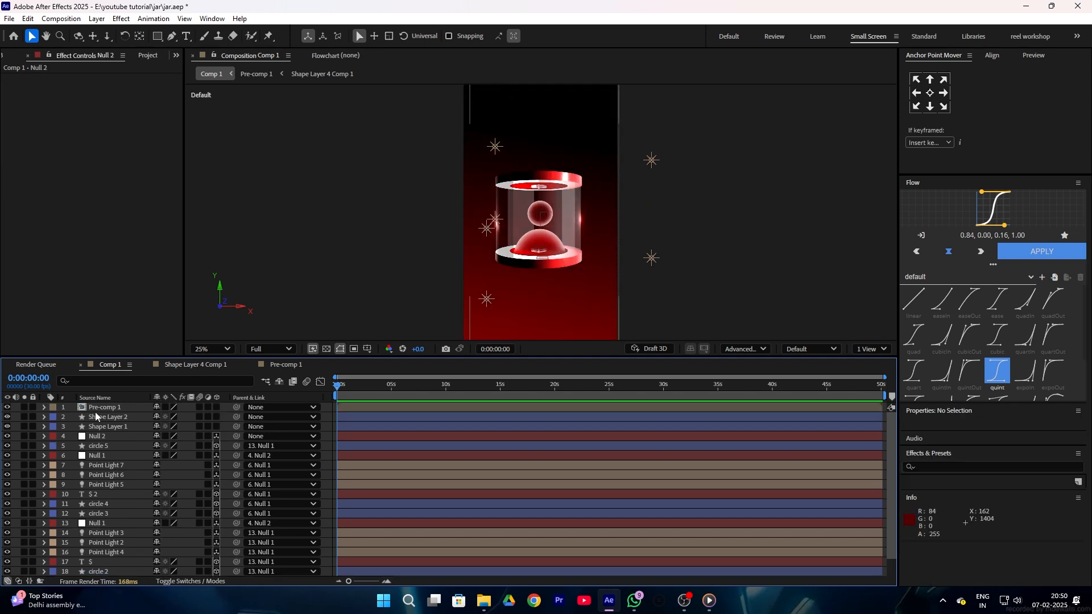
- Parent Shape Layer 1, Shape Layer 2 and Pre-comp 1 to Null 2, and make Pre-comp 1 a 3D layer
click(97, 417)
shift+click(99, 426)
drag(236, 427, 97, 436)
click(91, 407)
click(217, 407)
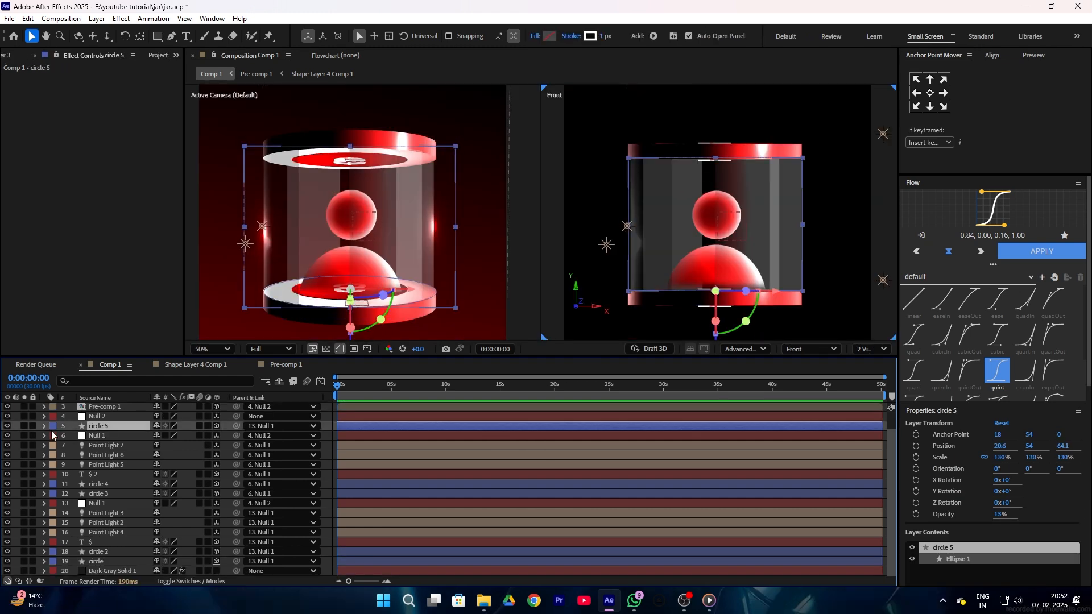
- Rotate the Ellipse 1 group of the circle 5 tube layer to 15°
click(44, 426)
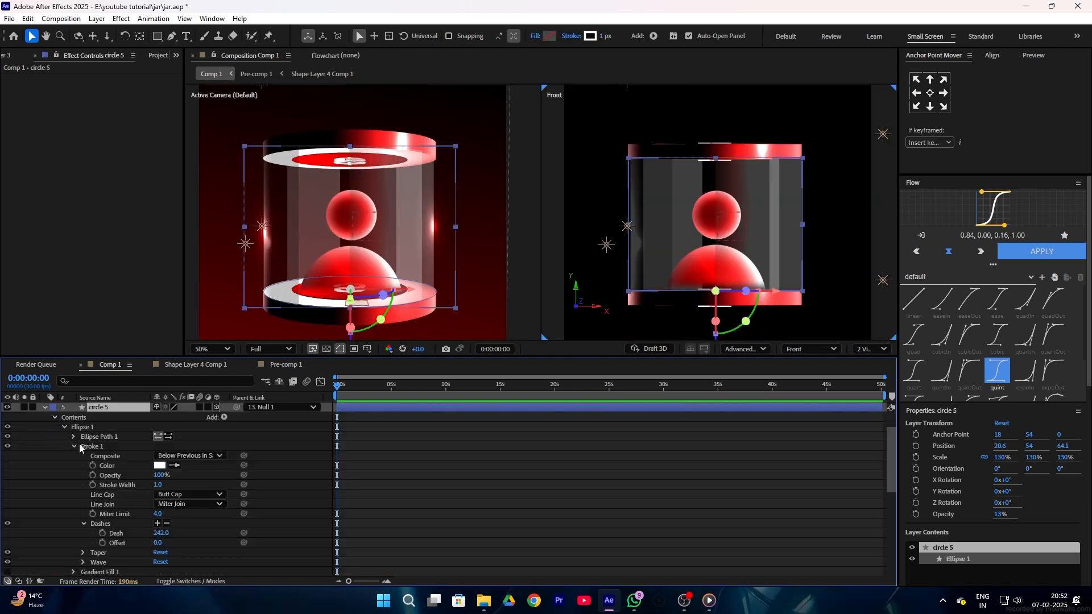
click(73, 467)
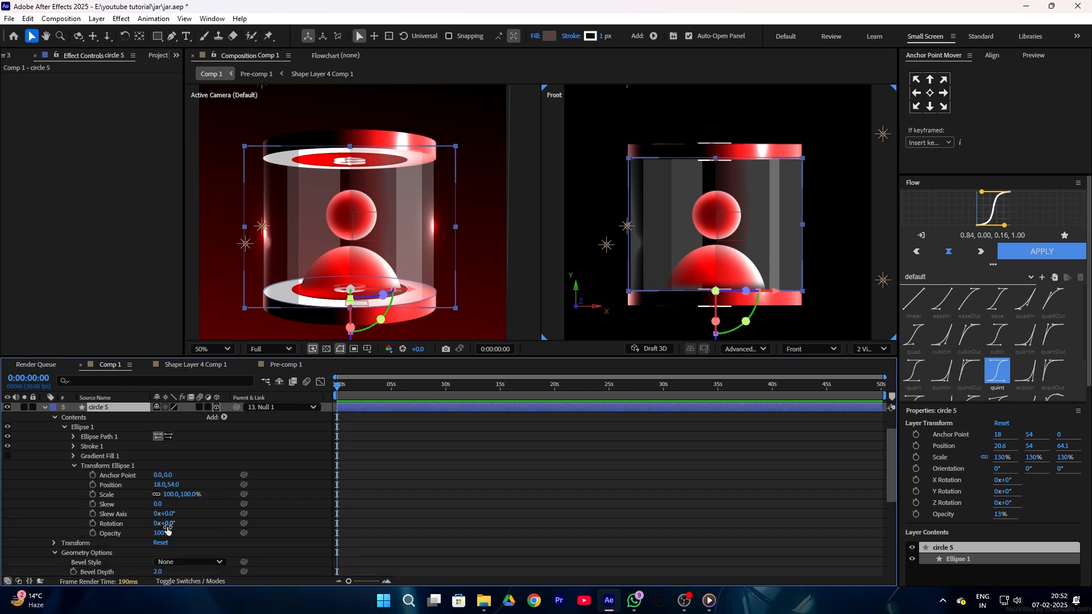
drag(170, 524, 176, 524)
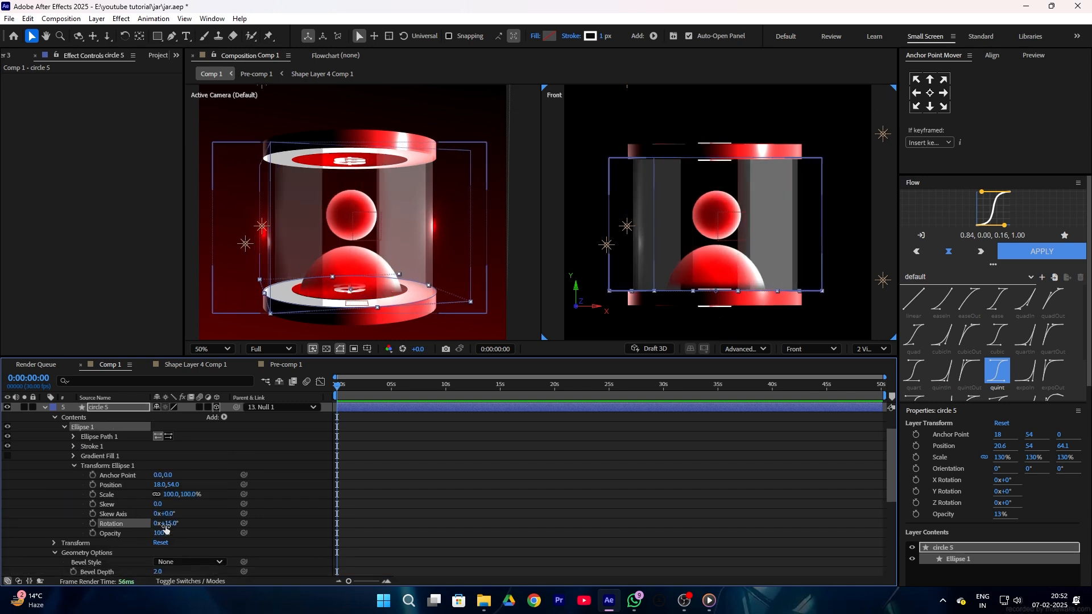
scroll(82, 545, down, 3)
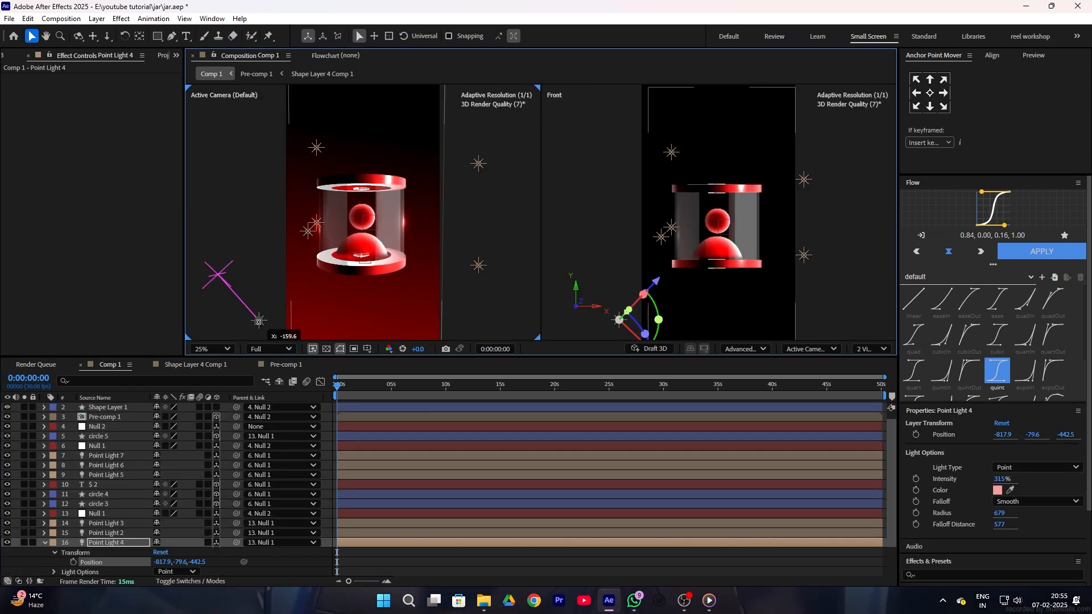
- Create an adjustment layer in Comp 1 and place it above all other layers
right_click(78, 407)
mouse_move(109, 420)
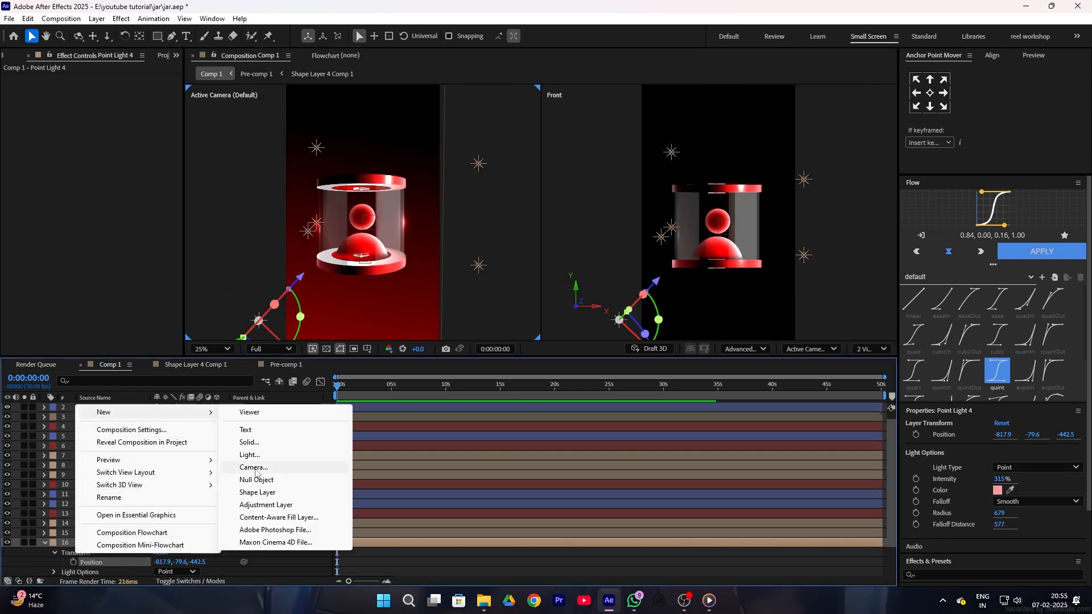
click(268, 506)
drag(104, 539, 112, 405)
- Apply the Deep Glow effect to the adjustment layer with an exposure of 0.01
key(ctrl+space)
text(deep glow)
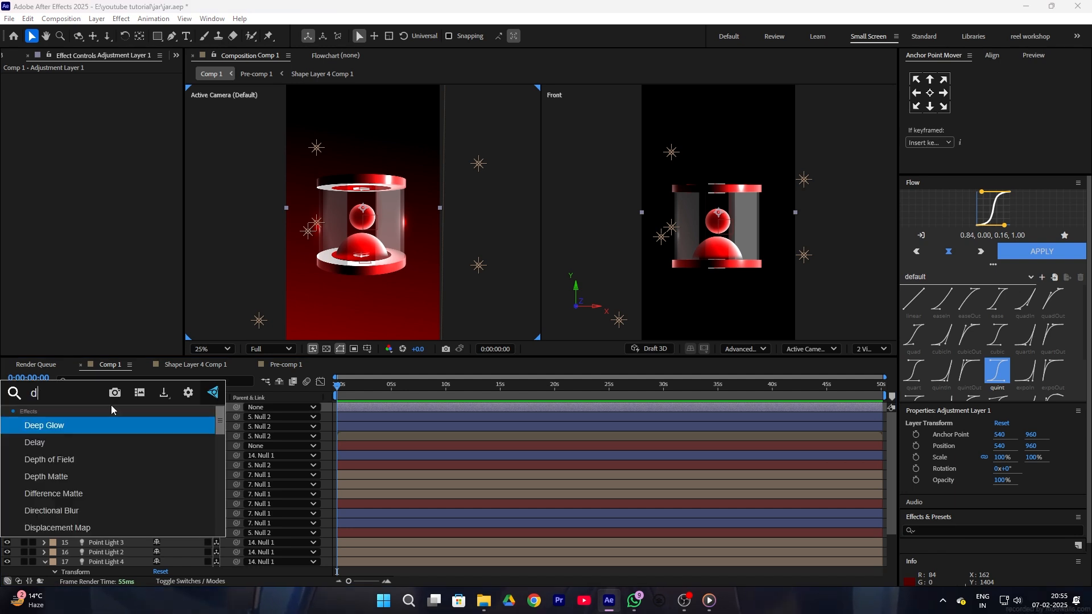
key(Return)
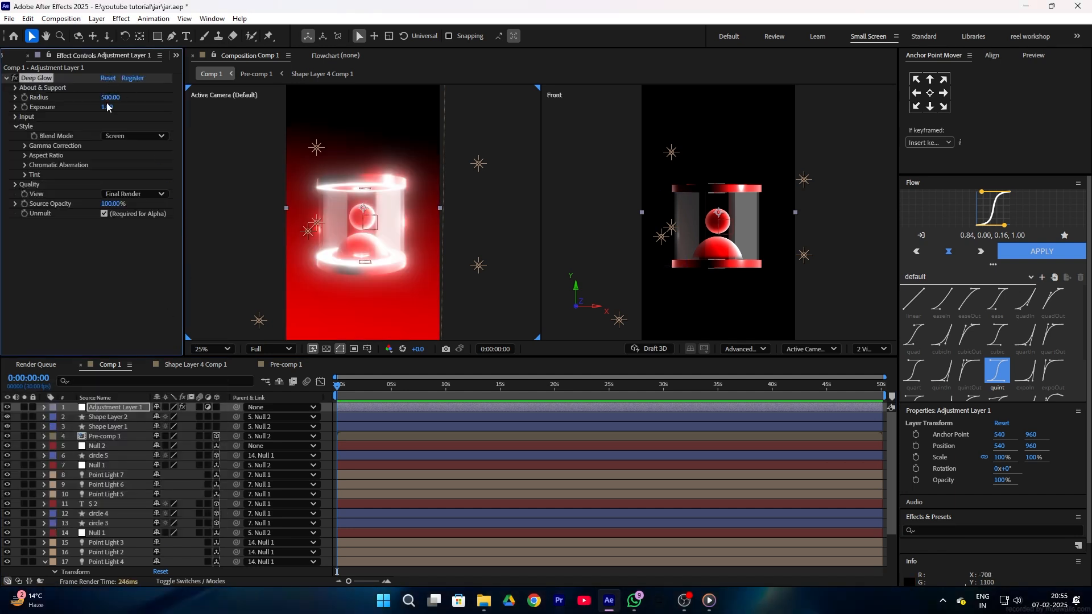
text(0.01)
key(Return)
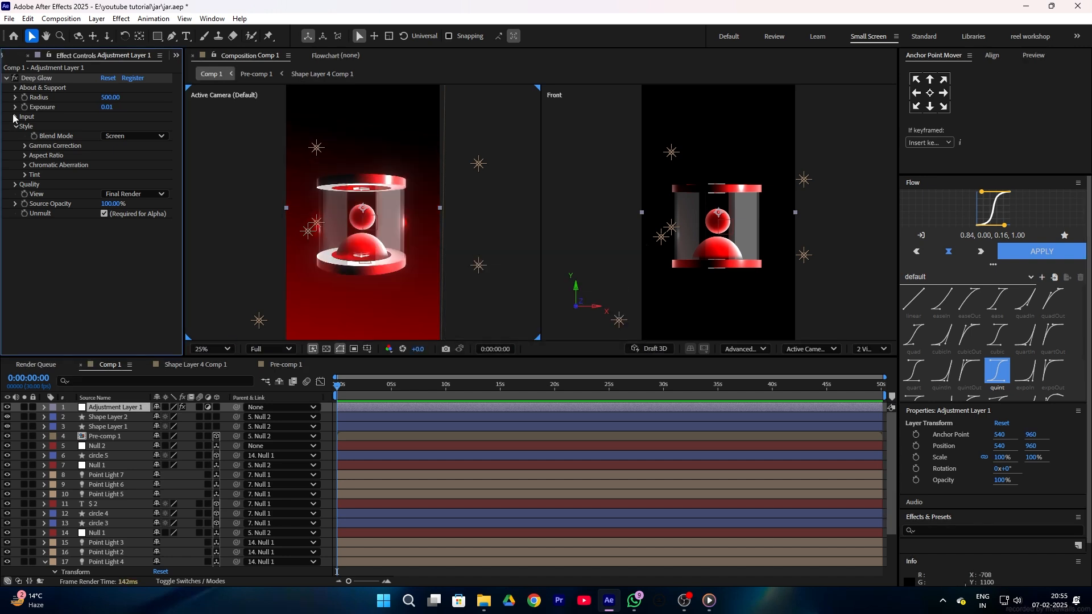
- Set the two numeric values in Deep Glow's Input settings to 50 each
click(15, 116)
click(107, 128)
text(59)
key(BackSpace)
text(0)
key(Tab)
text(50)
click(155, 140)
click(95, 269)
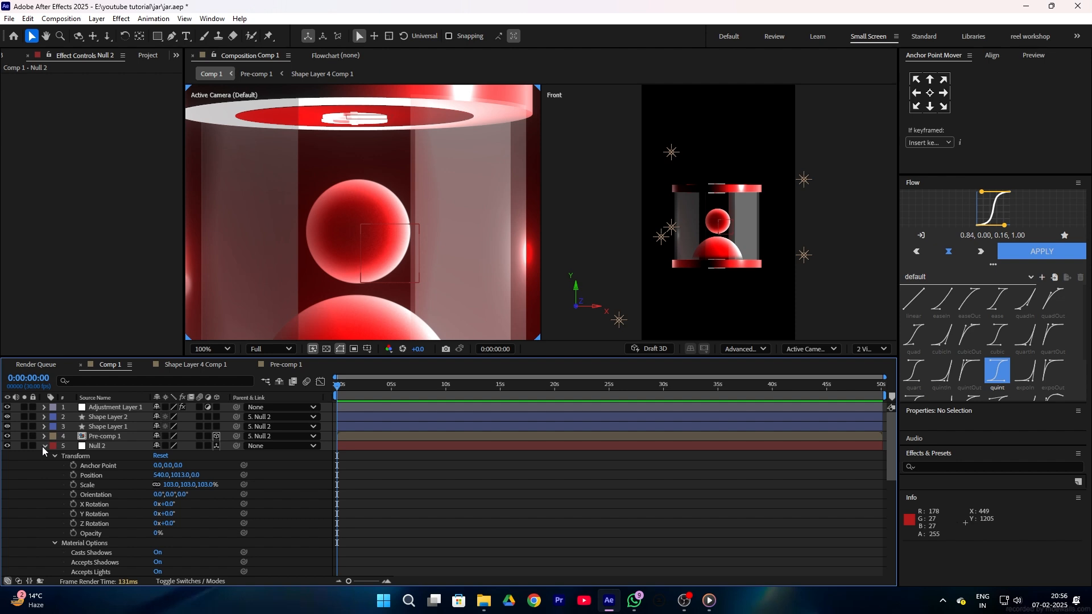
- Open Pre-comp 1 and draw a small circle as the left eye on the figure's head
click(43, 447)
double_click(95, 438)
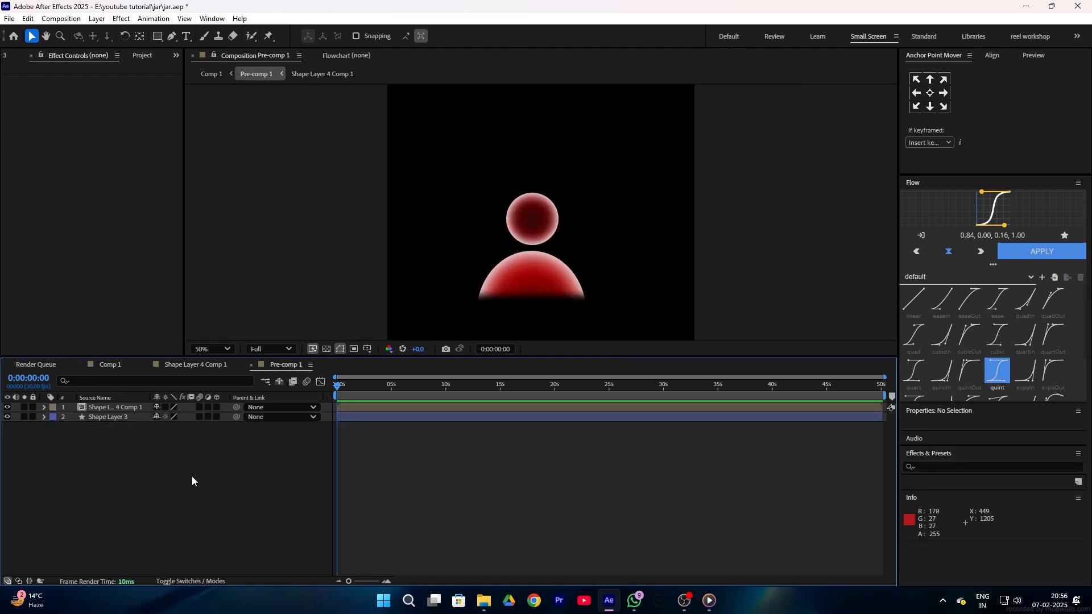
scroll(541, 217, up, 4)
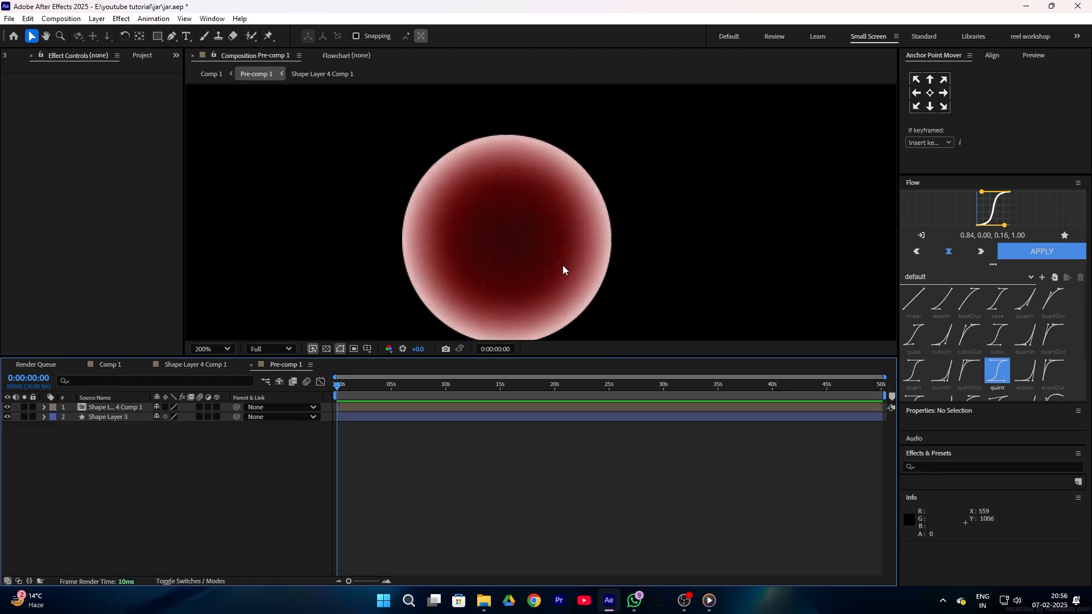
click(172, 35)
drag(158, 36, 199, 62)
drag(458, 210, 469, 221)
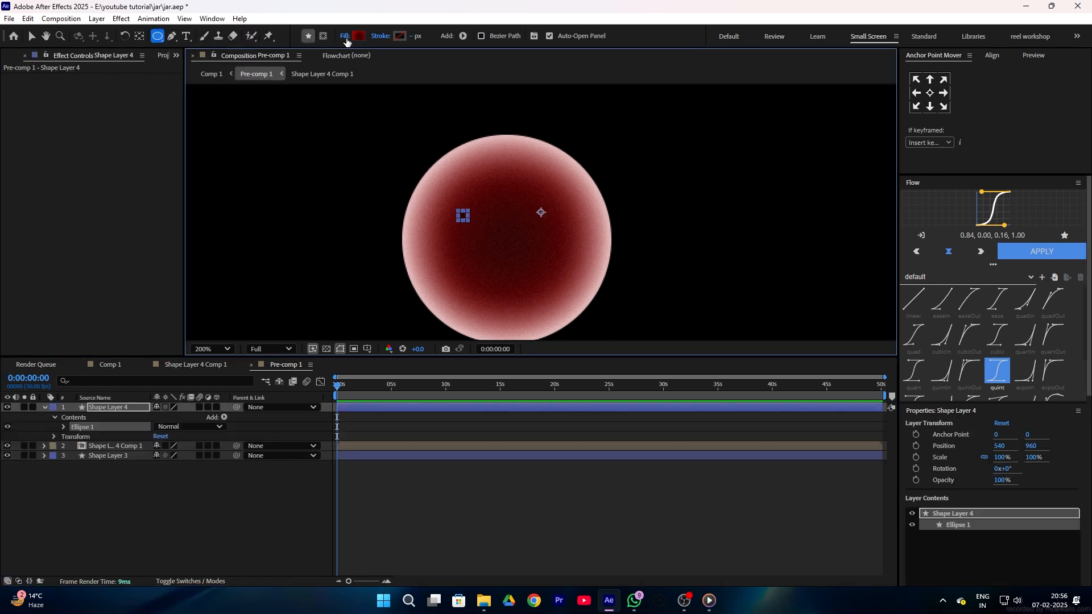
- Change the eye circle's fill to a solid colour and make it white
click(346, 40)
click(503, 269)
click(556, 332)
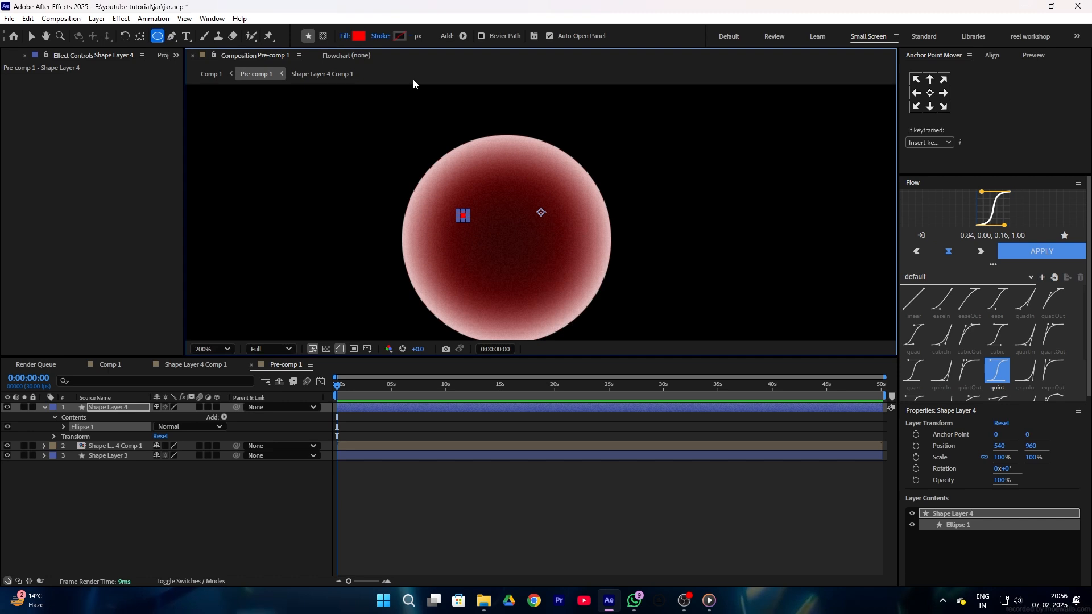
click(359, 35)
click(422, 222)
click(658, 231)
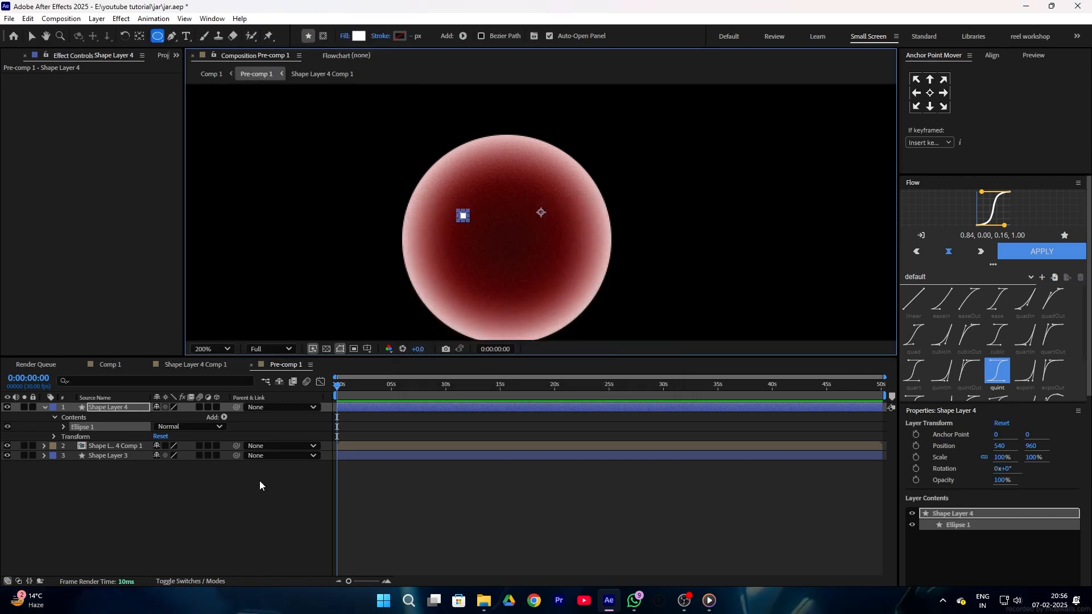
- Duplicate the eye layer, centre the copy's anchor point and move the copy horizontally to X 530.3 as the right eye
click(235, 498)
click(87, 411)
key(ctrl+d)
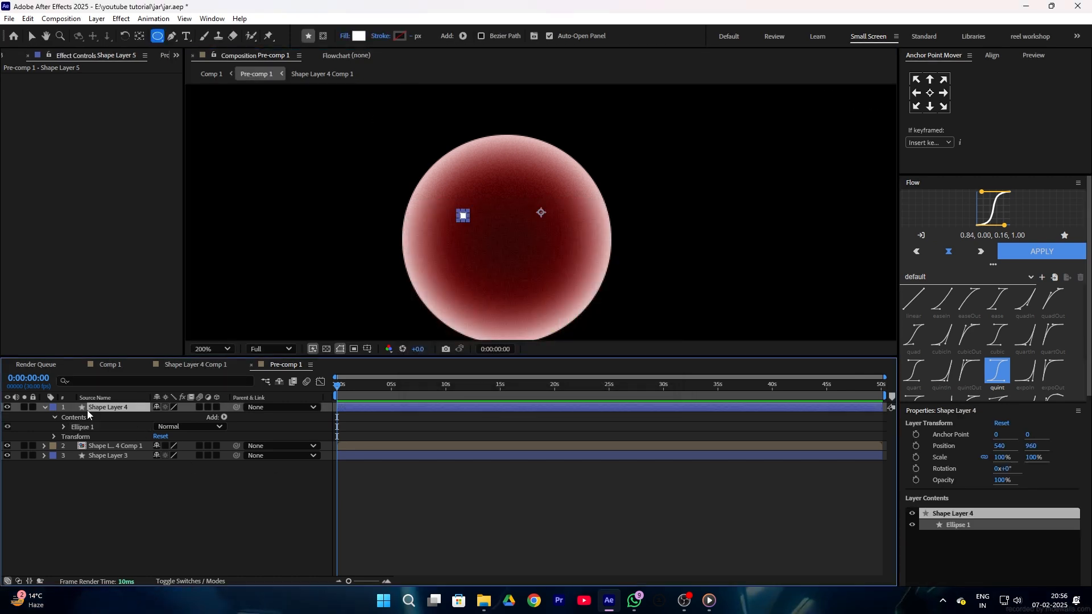
click(931, 94)
drag(1003, 447, 989, 399)
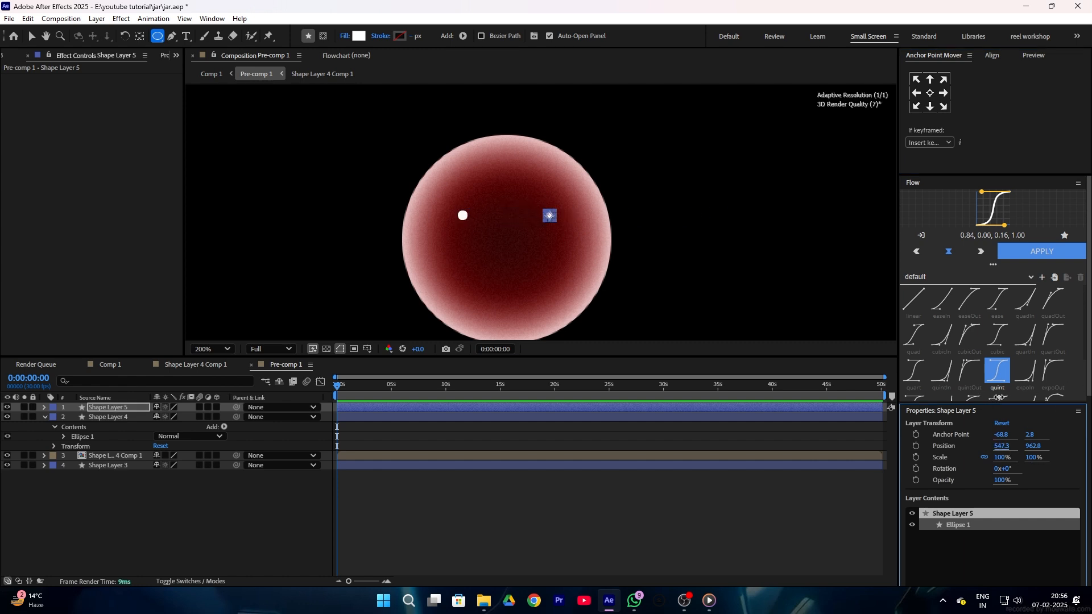
click(607, 510)
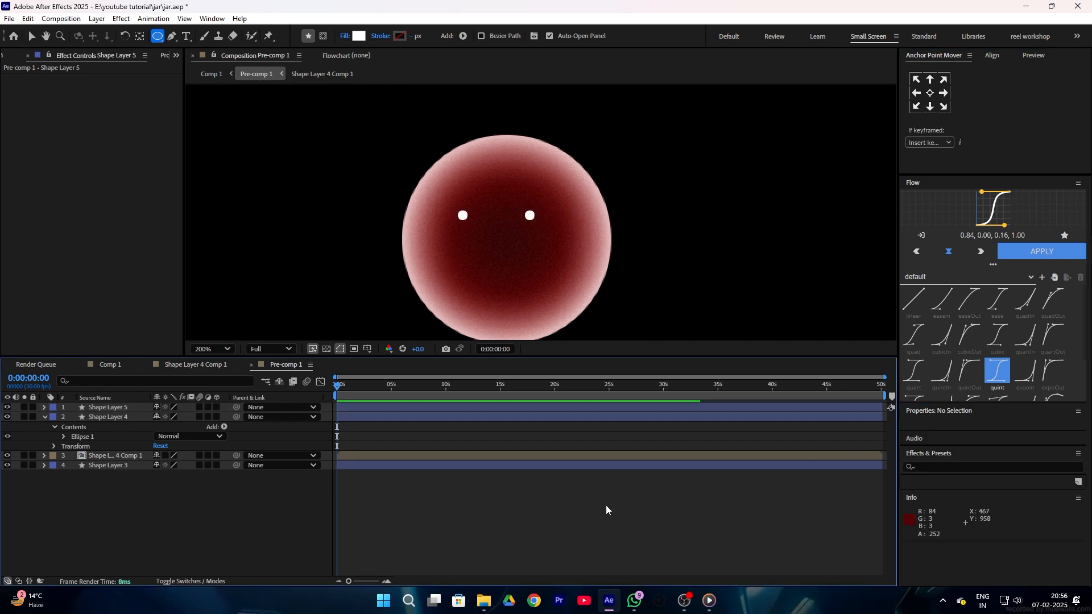
- Move the left eye closer to the right one and lower both eyes, with the right eye at about Y 977
click(150, 418)
drag(1001, 447, 1046, 450)
click(871, 408)
click(637, 506)
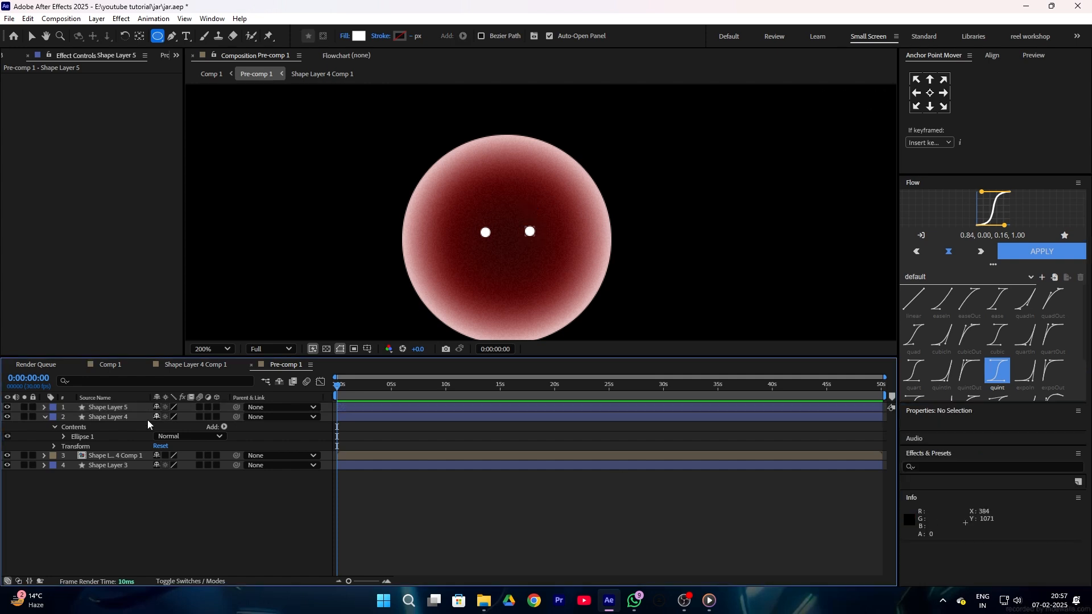
click(147, 418)
click(121, 408)
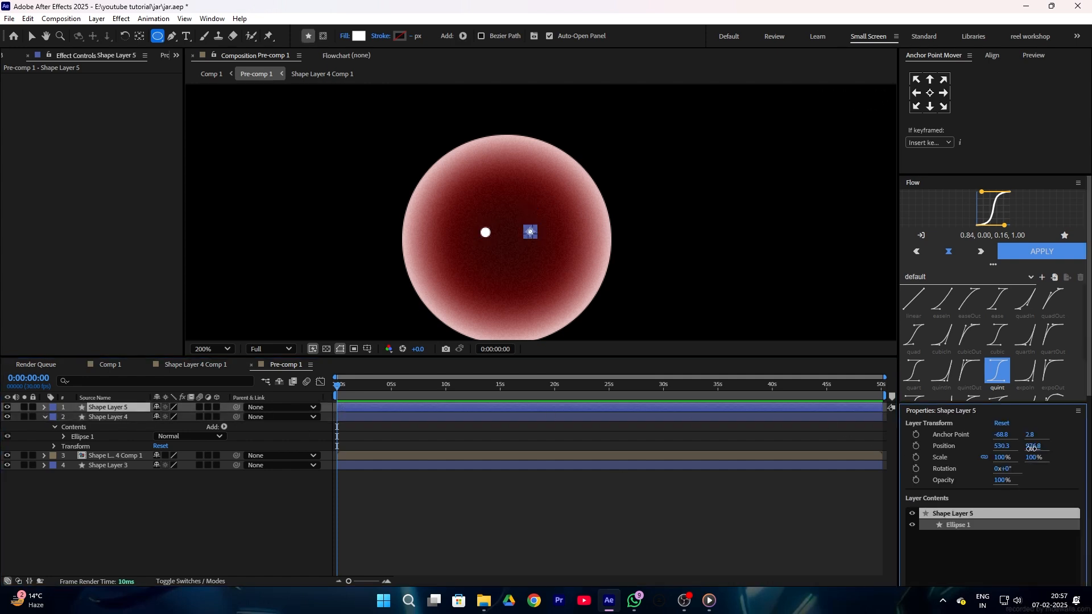
click(593, 497)
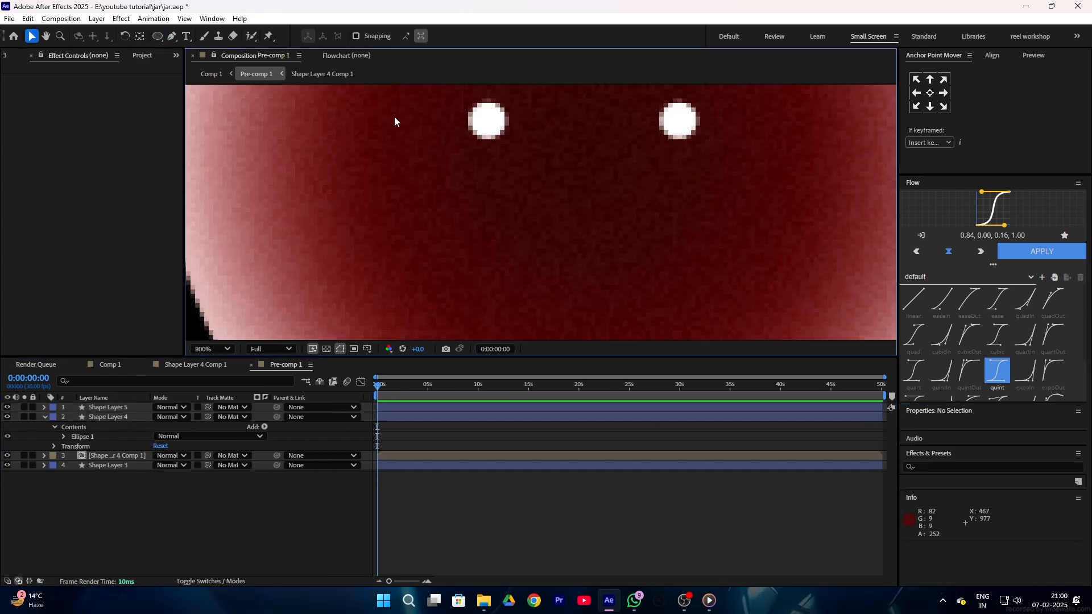
- Draw a 1 px white outlined ellipse below the eyes as the mouth and add Trim Paths to it
click(159, 37)
drag(517, 207, 642, 312)
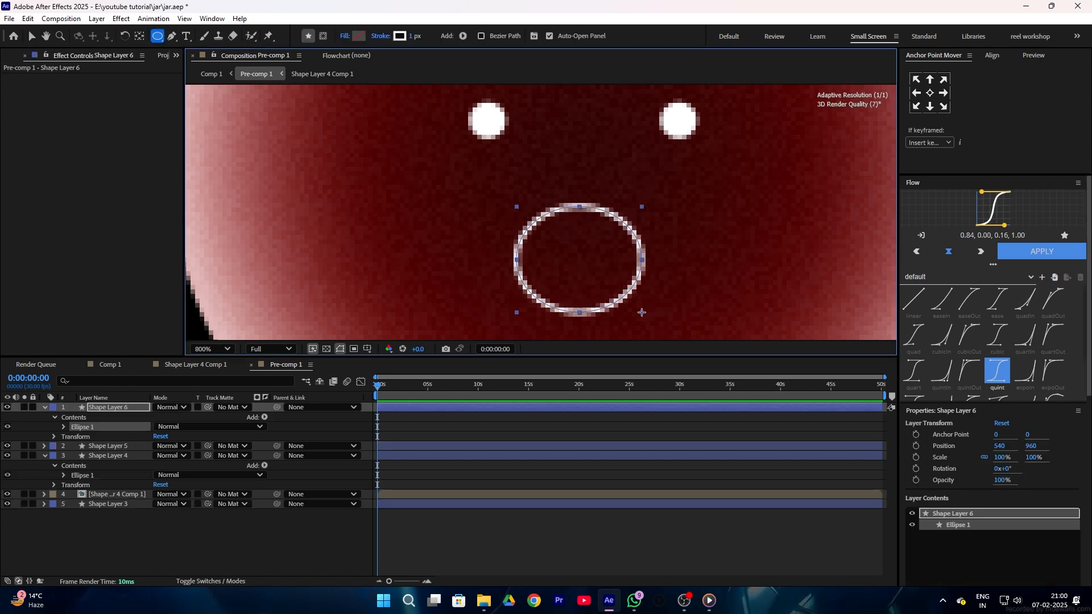
click(265, 417)
click(306, 355)
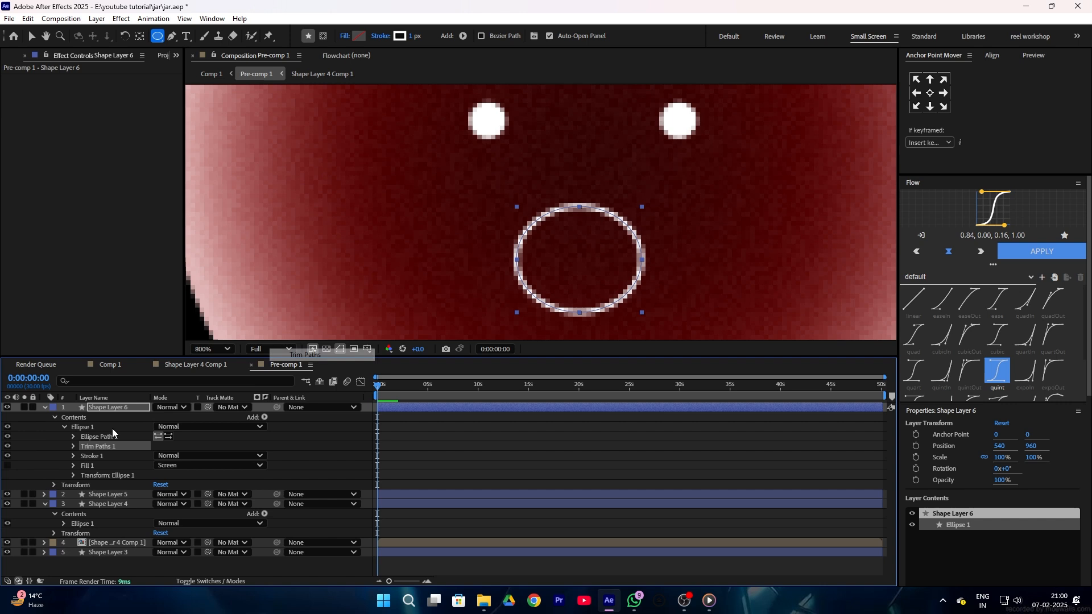
- Trim the mouth ellipse into a frown with start 24%, end 75% and offset -175°
click(73, 448)
mouse_move(161, 460)
mouse_down()
mouse_move(178, 455)
mouse_move(147, 469)
mouse_move(170, 456)
mouse_up()
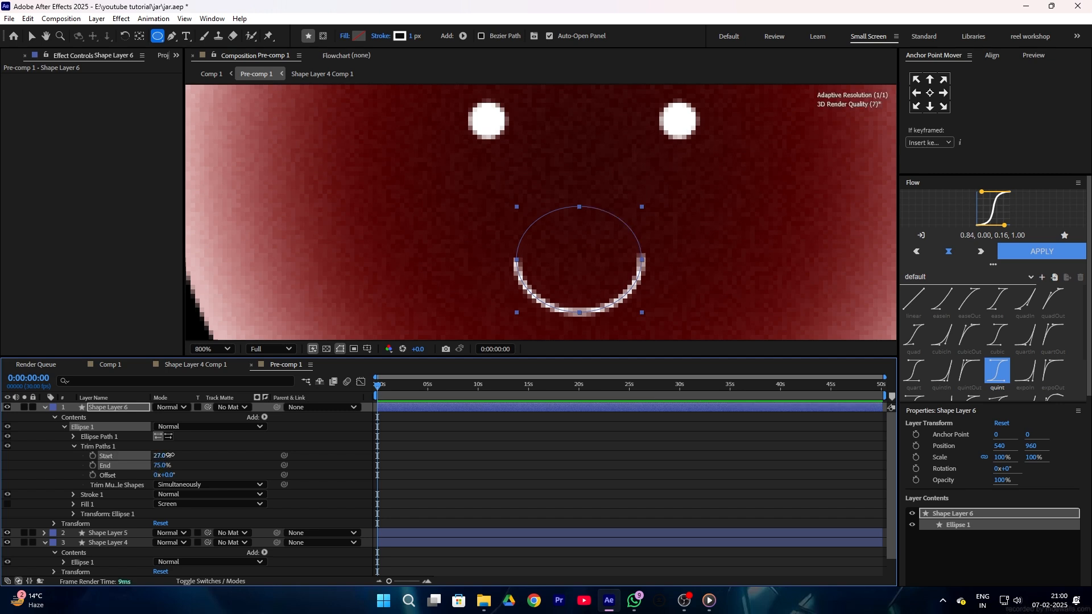
drag(168, 456, 63, 469)
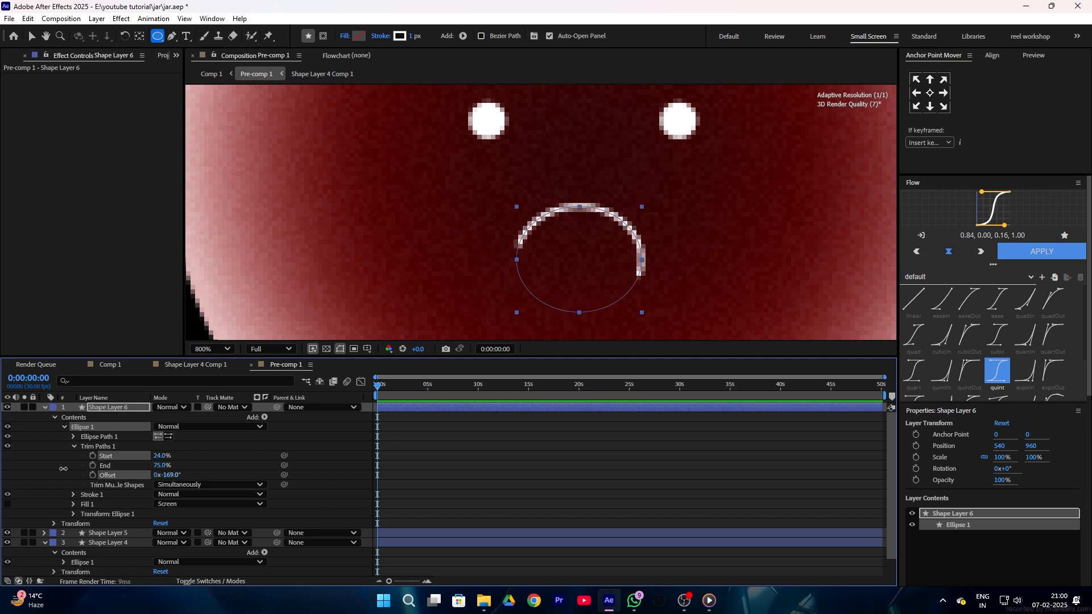
click(108, 533)
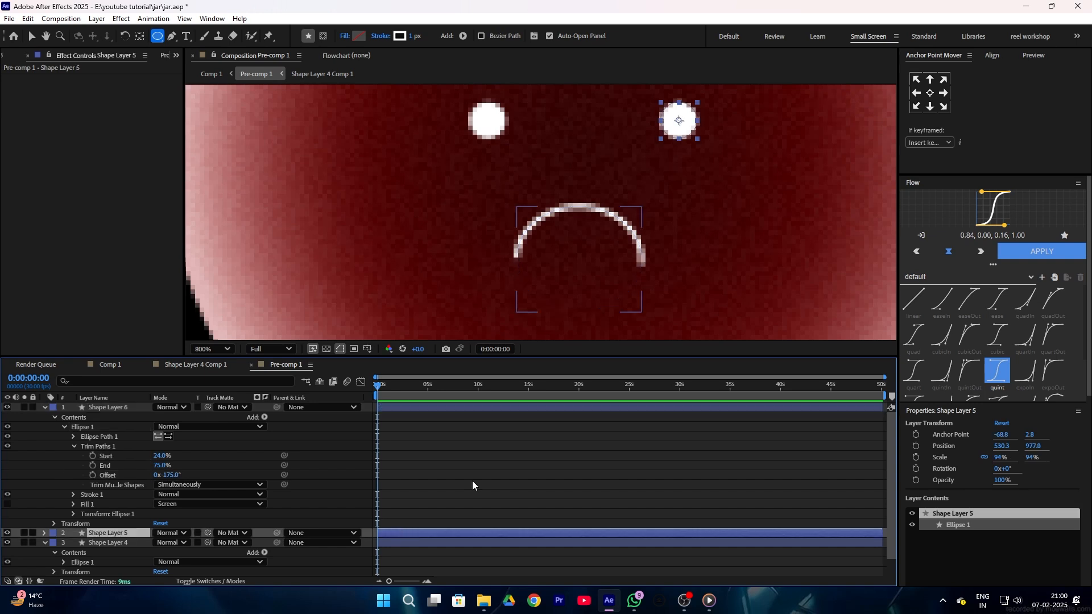
scroll(637, 219, down, 10)
key(slash)
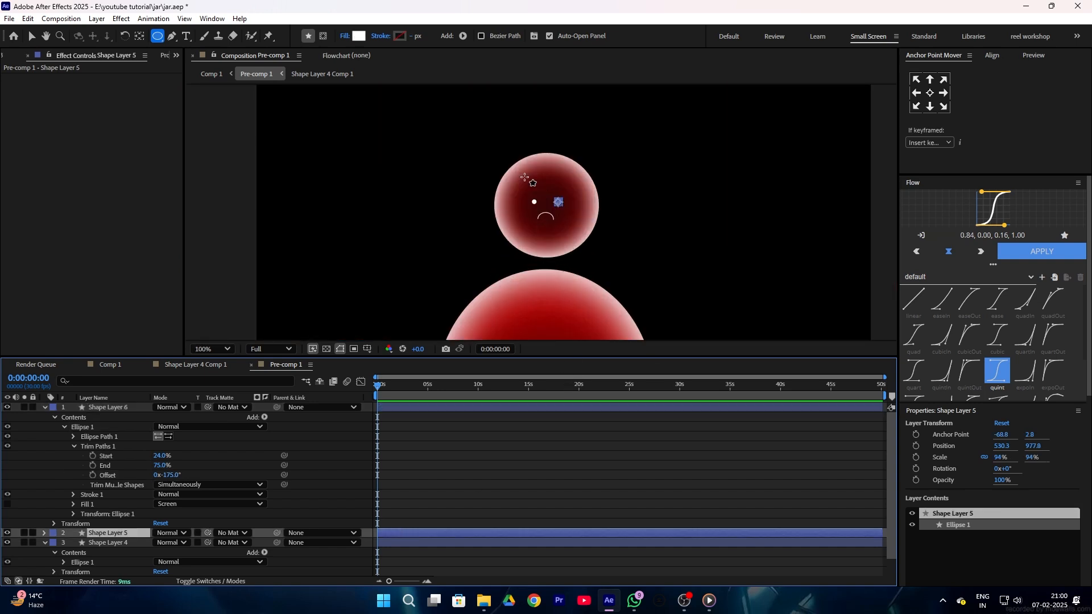
- Scale the mouth layer to 86% and reposition it below the eyes at 537, 961.5
click(105, 408)
scroll(586, 246, up, 1)
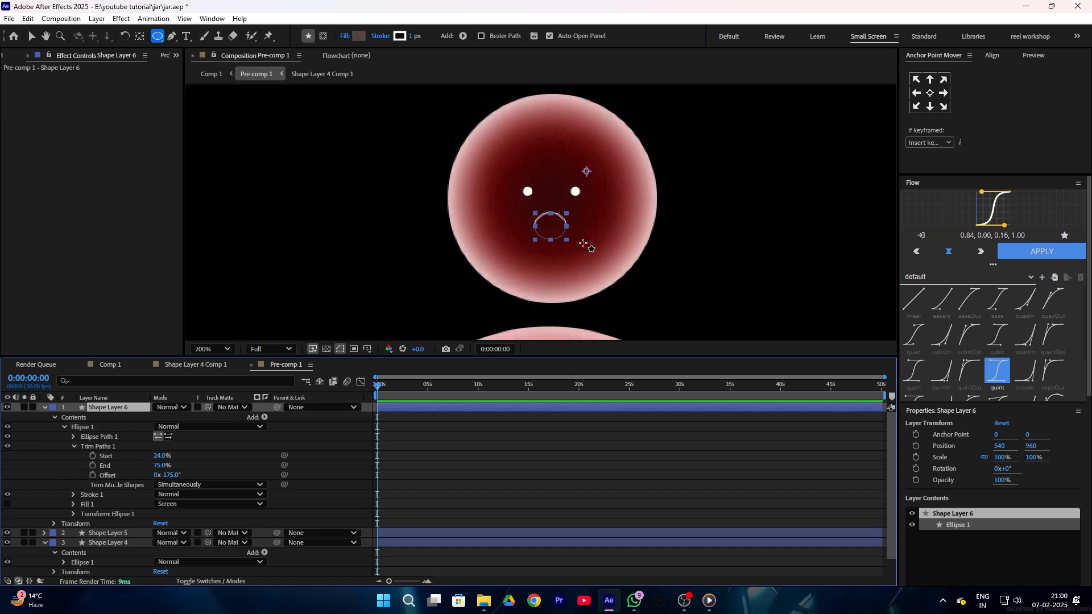
key(v)
drag(1000, 452, 994, 455)
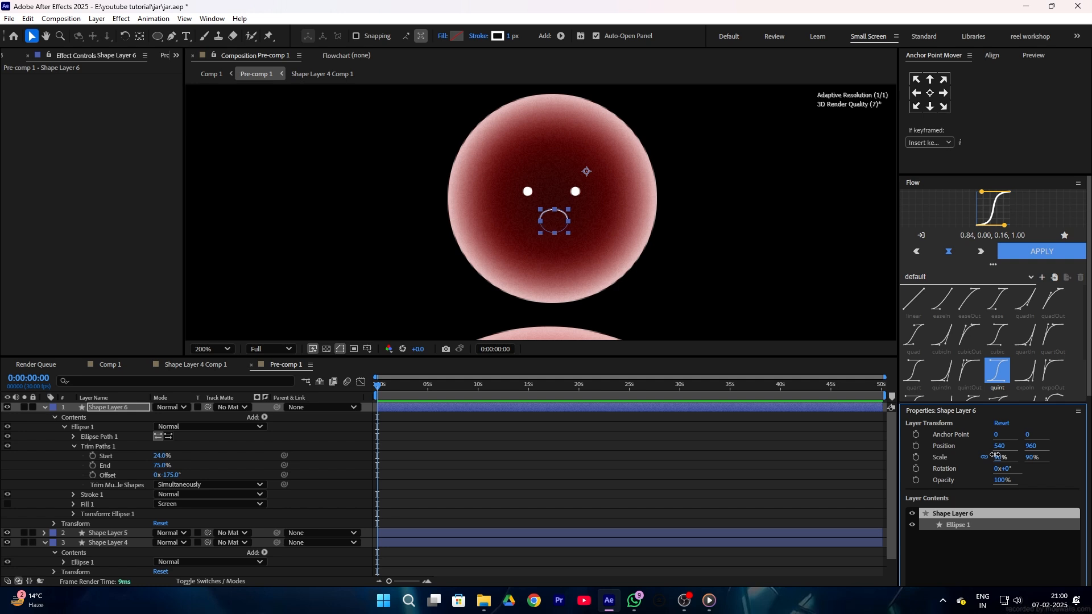
scroll(552, 215, up, 1)
drag(552, 214, 545, 217)
click(568, 444)
scroll(682, 163, up, 1)
- Shorten the mouth arc to start 26% and end 70%, and make its ellipse slightly narrower
click(625, 213)
drag(162, 466, 162, 456)
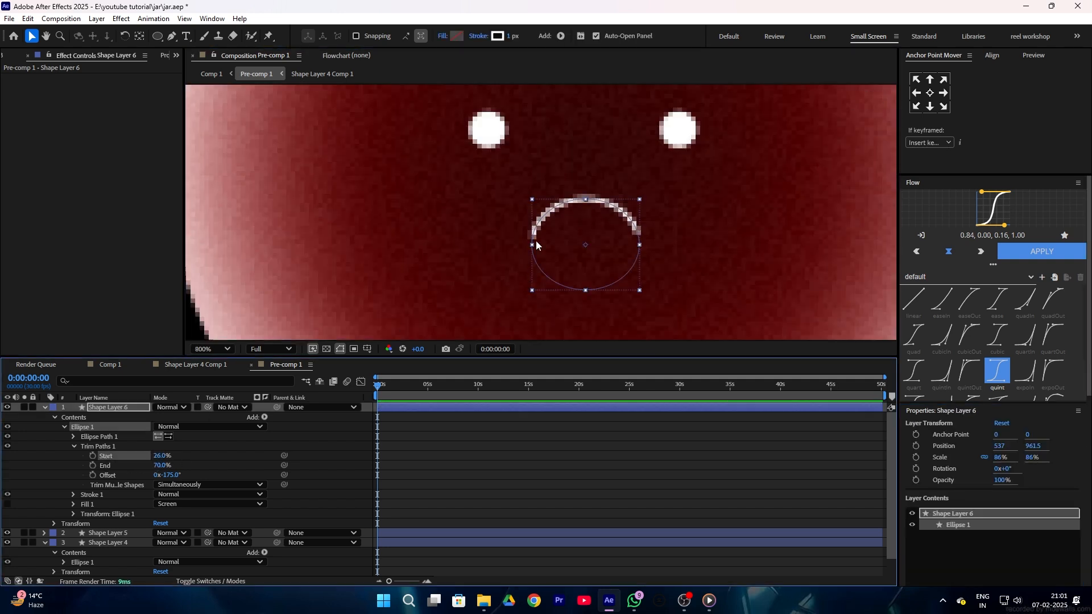
drag(530, 244, 533, 245)
scroll(690, 136, down, 3)
- Add a null object and parent the mouth and both eye layers to it
right_click(112, 380)
mouse_move(139, 386)
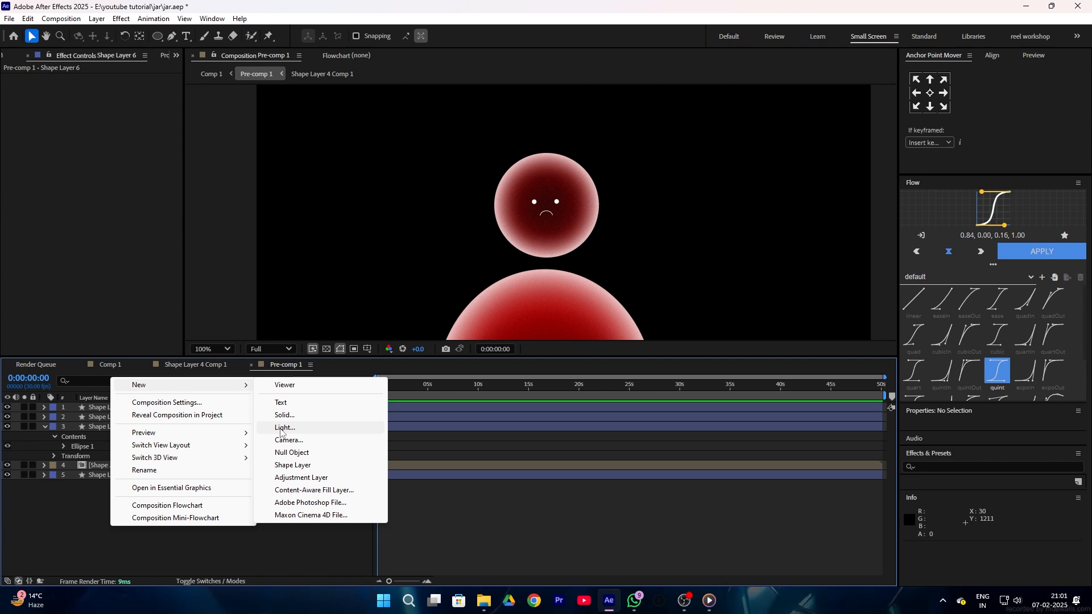
click(292, 453)
drag(74, 418, 100, 438)
drag(277, 427, 133, 408)
click(132, 408)
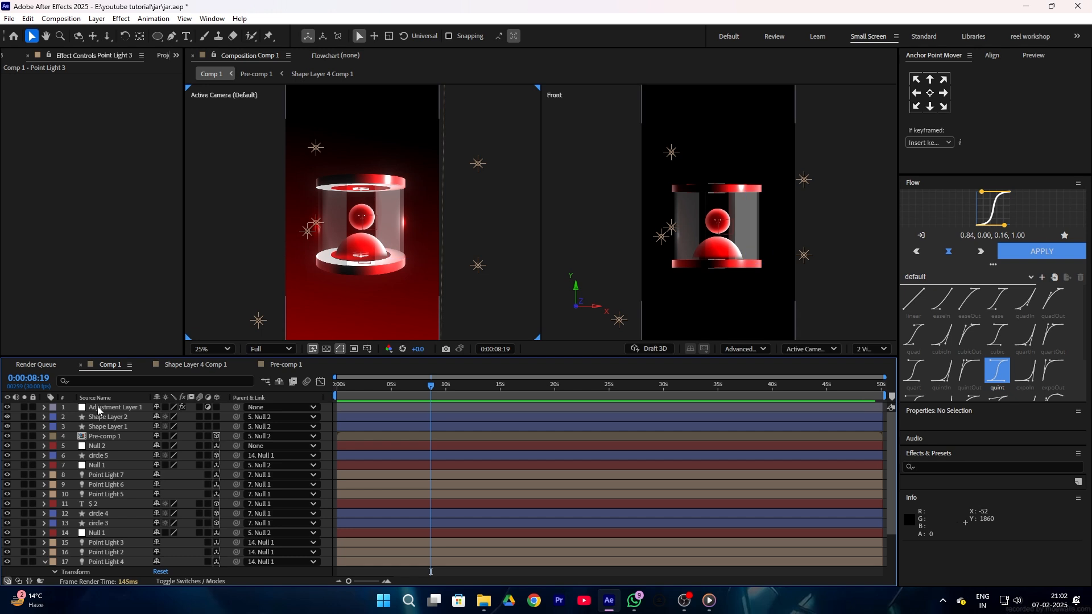
- Set the Deep Glow exposure on Comp 1's adjustment layer to 0.02 and check the glow
click(97, 408)
drag(110, 108, 110, 108)
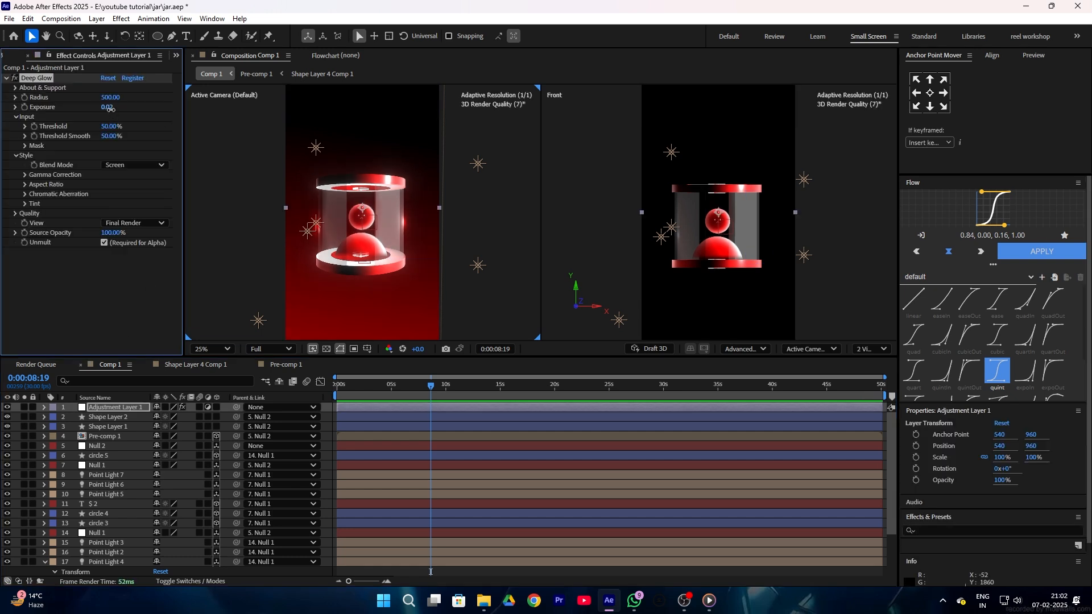
scroll(315, 284, up, 1)
scroll(315, 285, down, 2)
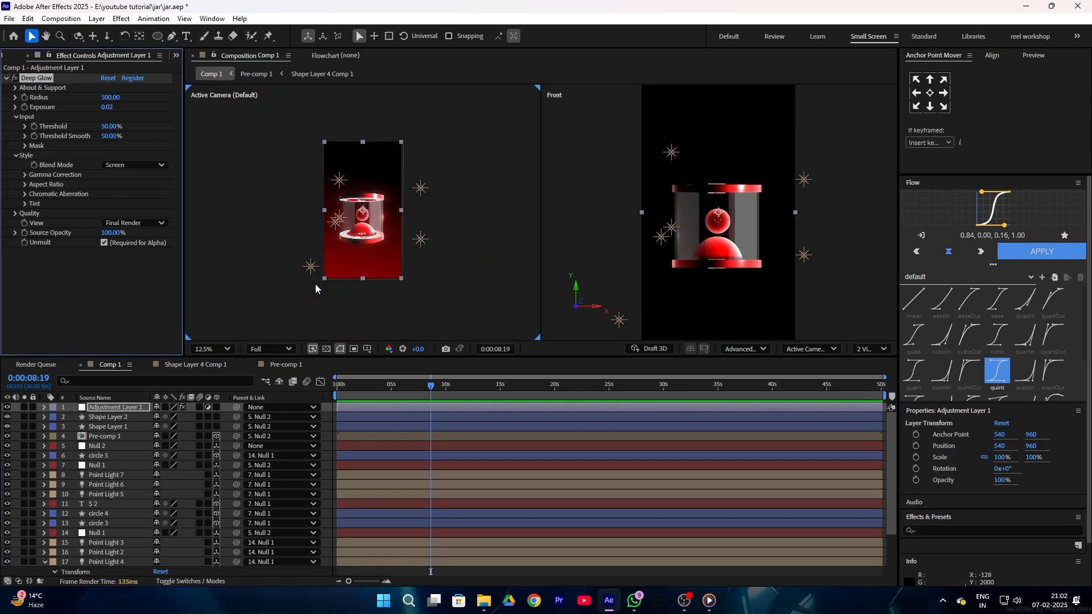
scroll(315, 284, up, 1)
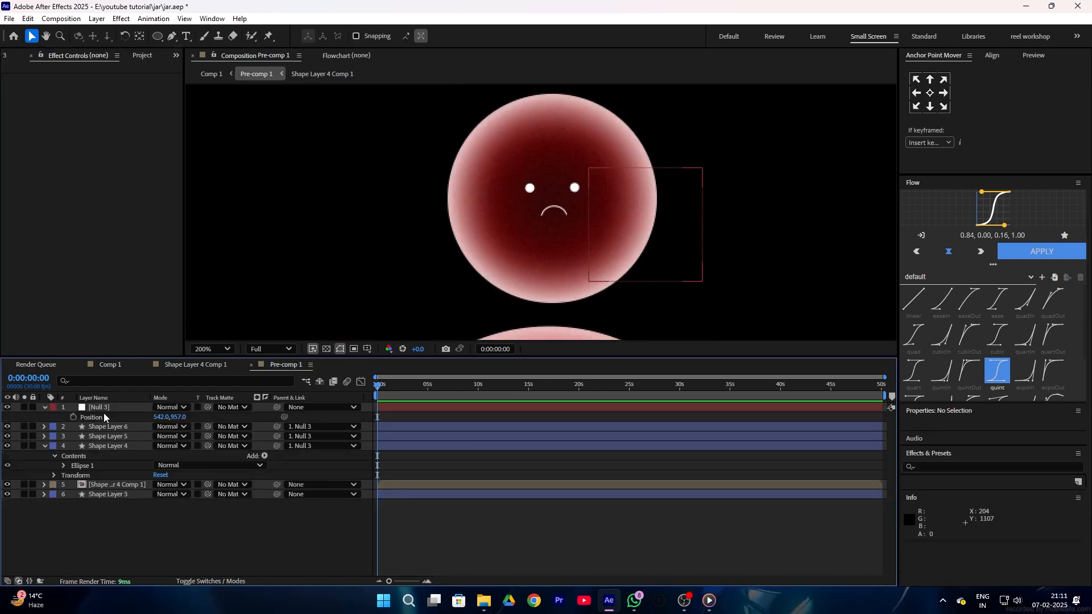
- Keyframe the face null's position at the start and shift it to X 536 at 0:00:01:01
click(102, 418)
click(74, 418)
drag(389, 582, 411, 582)
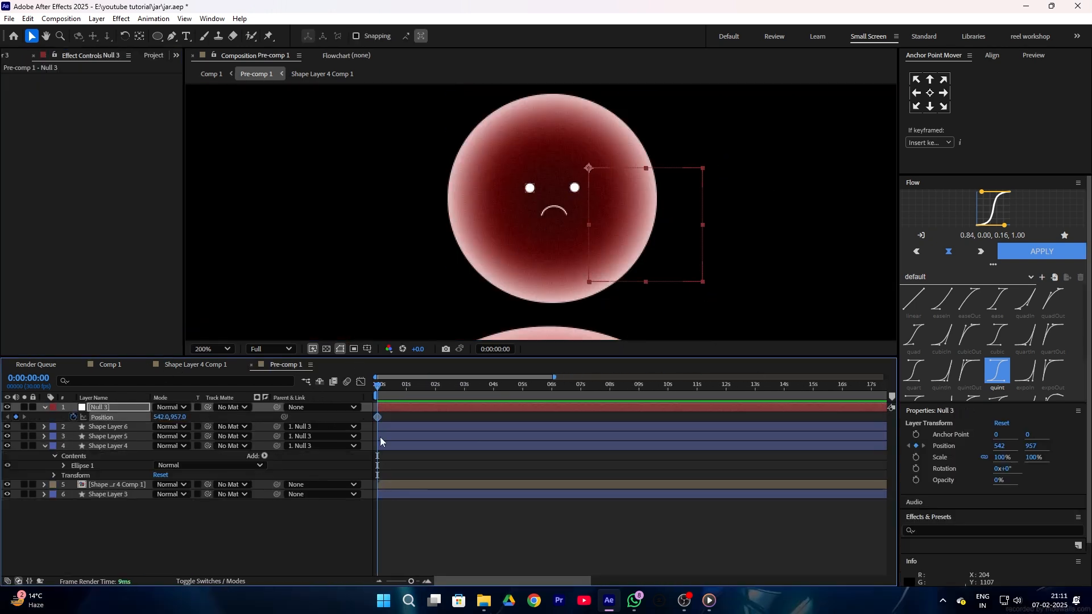
drag(386, 398, 407, 394)
drag(166, 420, 163, 420)
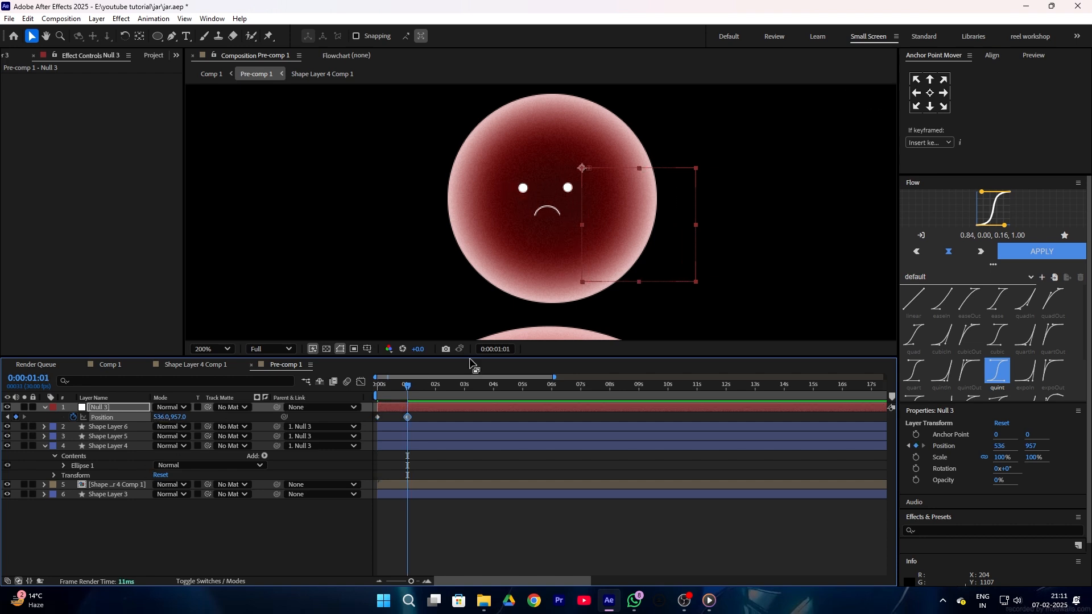
- Add face null position keyframes at about 2 s and 3 s, offsetting the face slightly in different directions
drag(424, 388, 435, 386)
drag(162, 417, 166, 417)
drag(435, 387, 462, 387)
drag(176, 417, 179, 417)
drag(164, 417, 161, 417)
drag(178, 417, 182, 417)
- Preview the face movement and apply easing to the null's position keyframes
drag(418, 388, 350, 403)
key(space)
key(space)
key(space)
drag(471, 413, 302, 414)
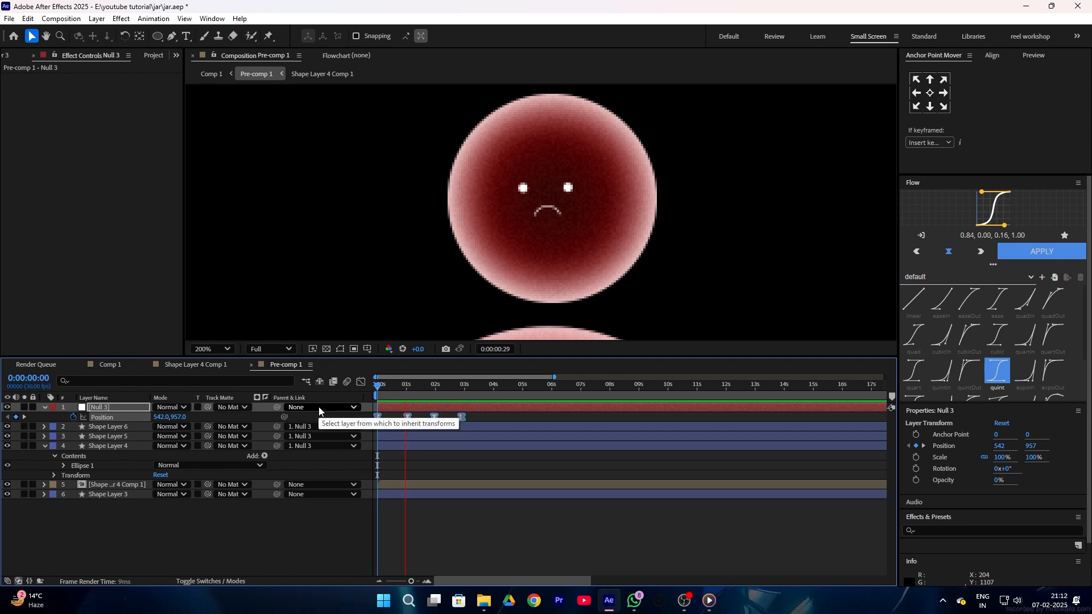
- In Comp 1, move Point Light 8 out to about -1228, -206.8, -642.3 and set its radius to 627
click(109, 365)
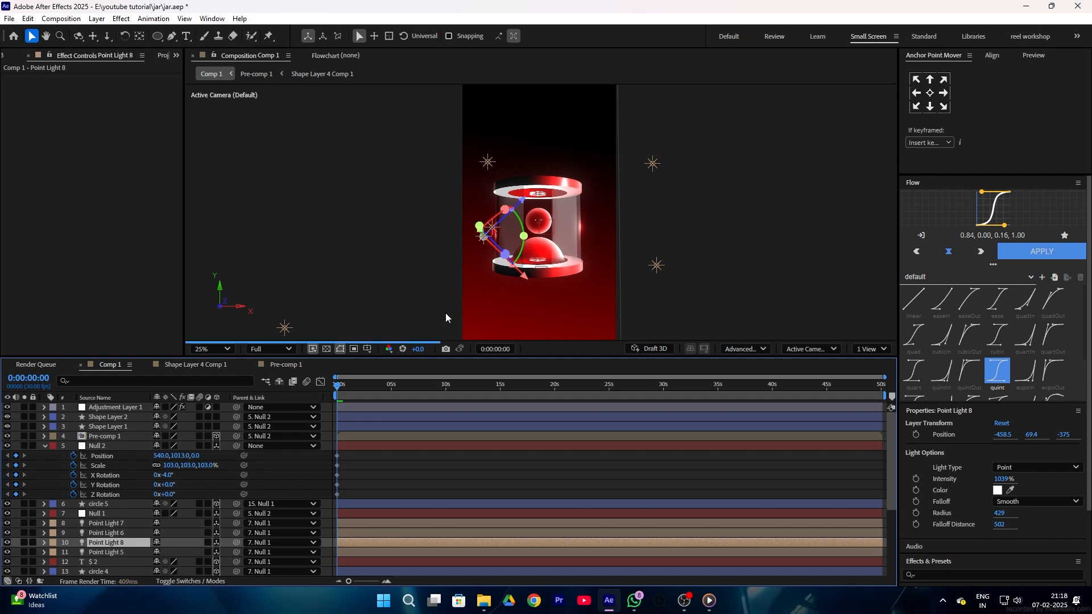
drag(482, 242, 408, 322)
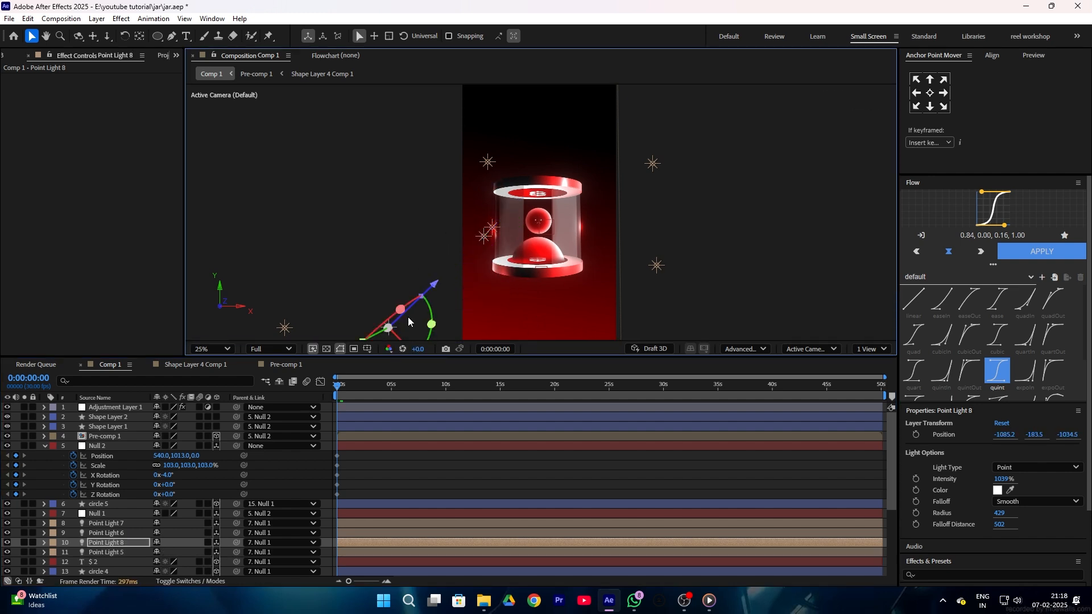
drag(1002, 513, 1081, 513)
drag(385, 329, 379, 331)
drag(422, 293, 457, 264)
drag(415, 322, 367, 261)
- Change Point Light 8's colour to red FF1818
click(997, 491)
click(544, 232)
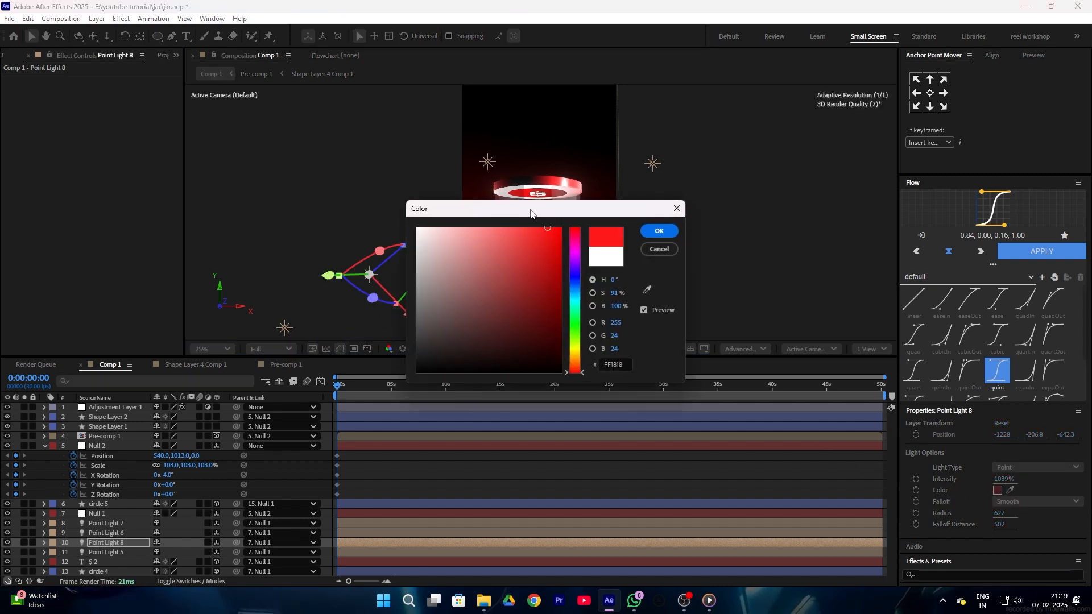
drag(535, 211, 565, 339)
click(687, 359)
click(646, 475)
- Keyframe Null 2's rotation from X 95°, Y -56° at the start to X -4°, Y 0° at 0:00:02:20
drag(169, 476, 220, 475)
drag(166, 487, 138, 486)
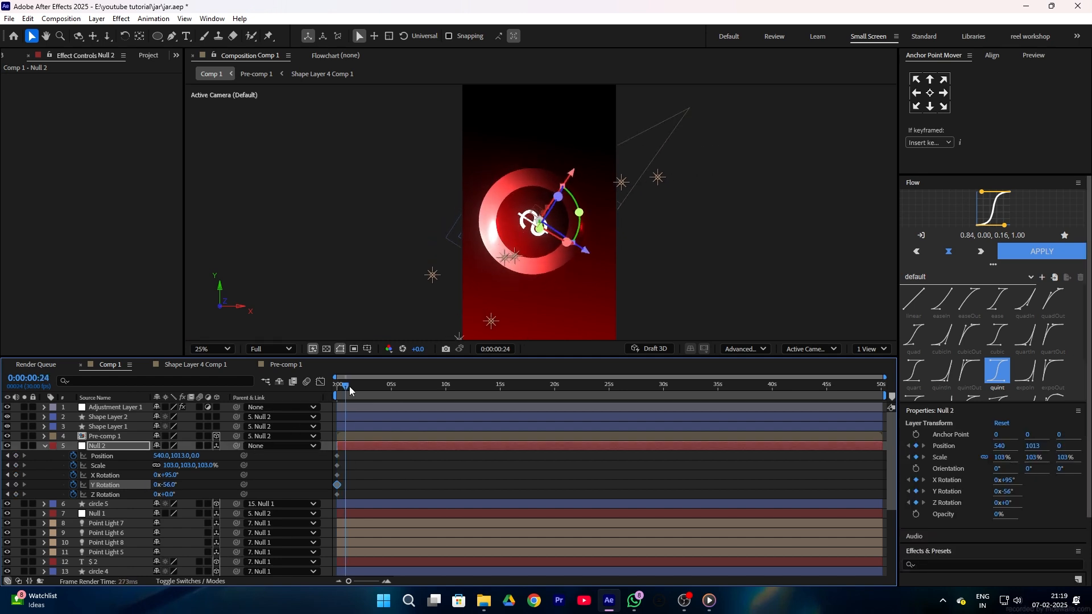
text(0)
click(216, 477)
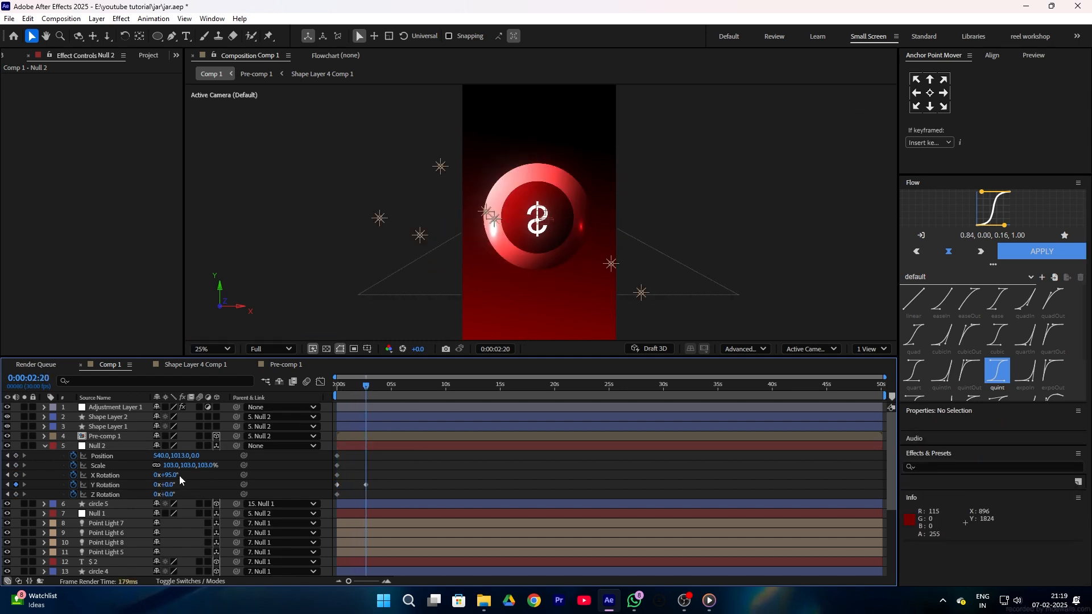
drag(177, 474, 88, 448)
click(88, 447)
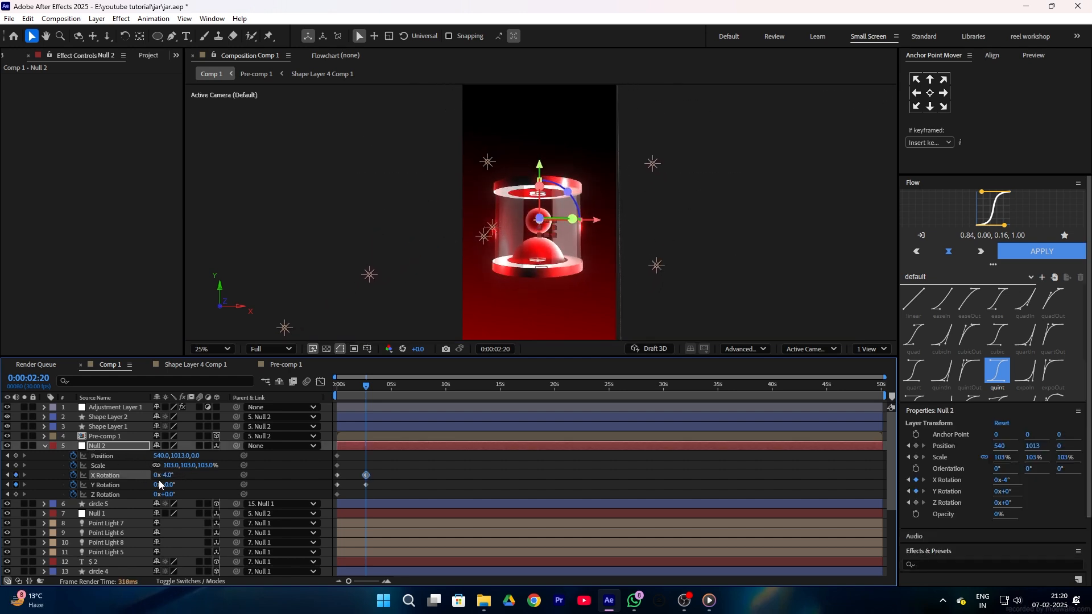
drag(172, 484, 173, 484)
click(470, 463)
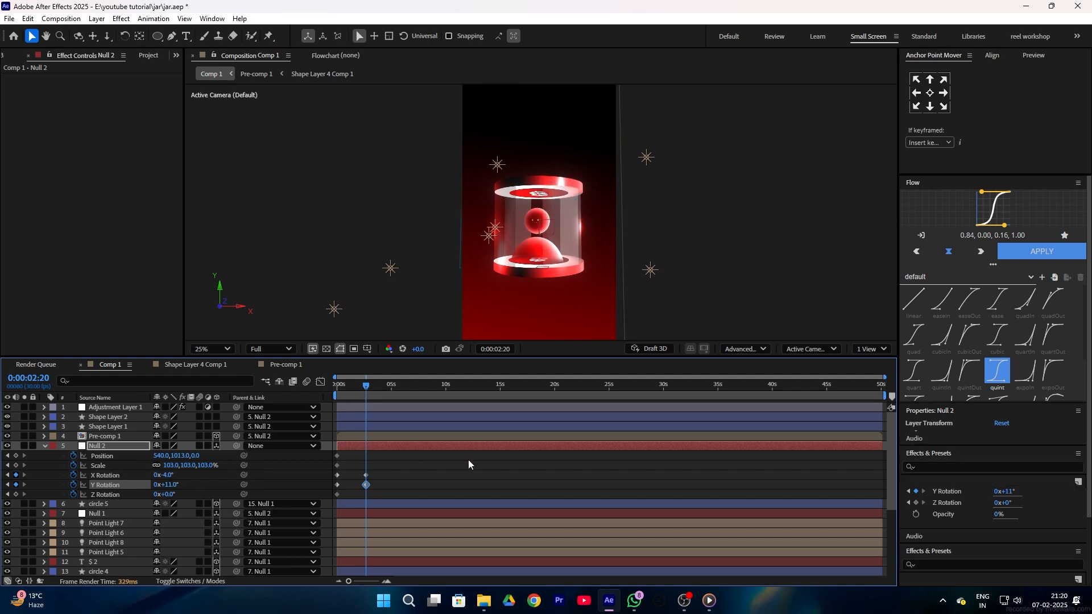
key(ctrl+z)
- Move Null 2's ending X and Y rotation keyframes to about 5 s, ease the keyframes and preview the rotation
drag(383, 451, 390, 485)
key(Home)
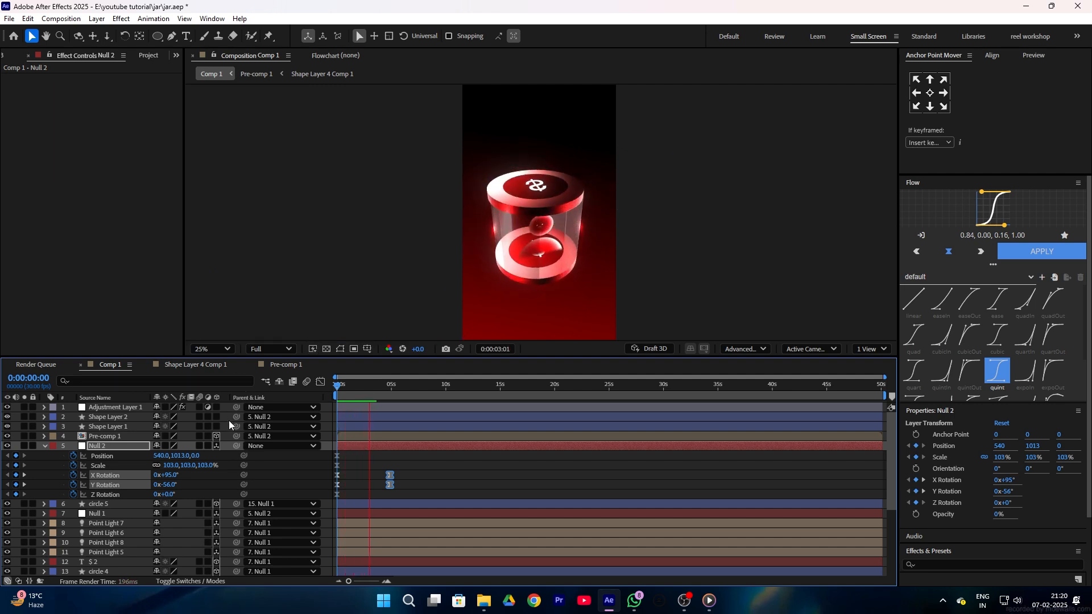
key(space)
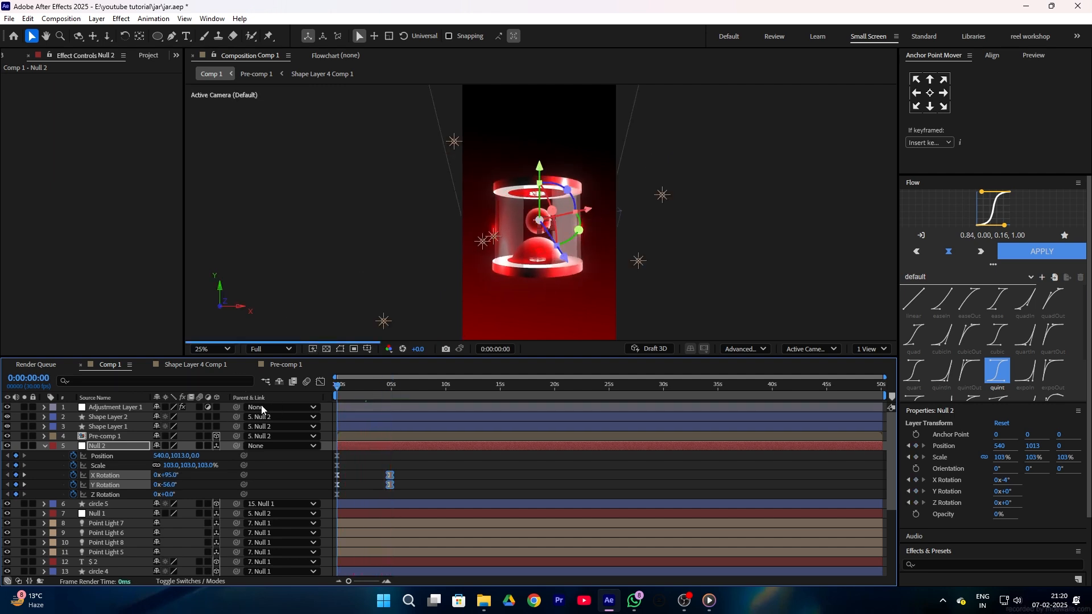
key(space)
key(space)
drag(338, 485, 358, 482)
key(space)
key(space)
key(ctrl+z)
key(ctrl+z)
key(ctrl+z)
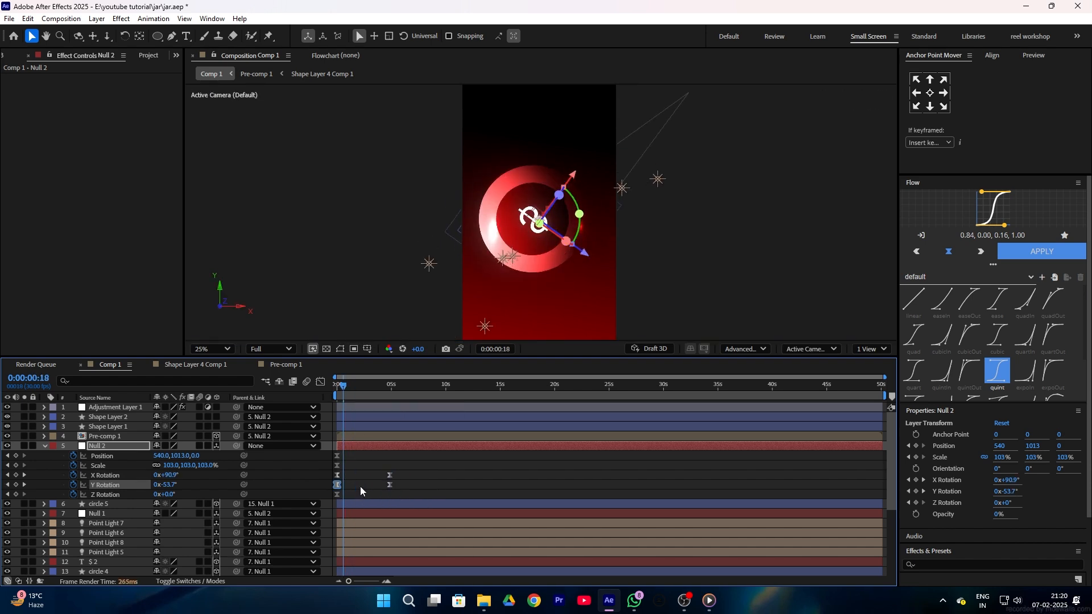
- Retime Null 2 so X Rotation runs from about 1.2 s to 5.2 s and Y Rotation ends at about 1.3 s, and preview it
drag(390, 485, 428, 476)
drag(349, 387, 265, 401)
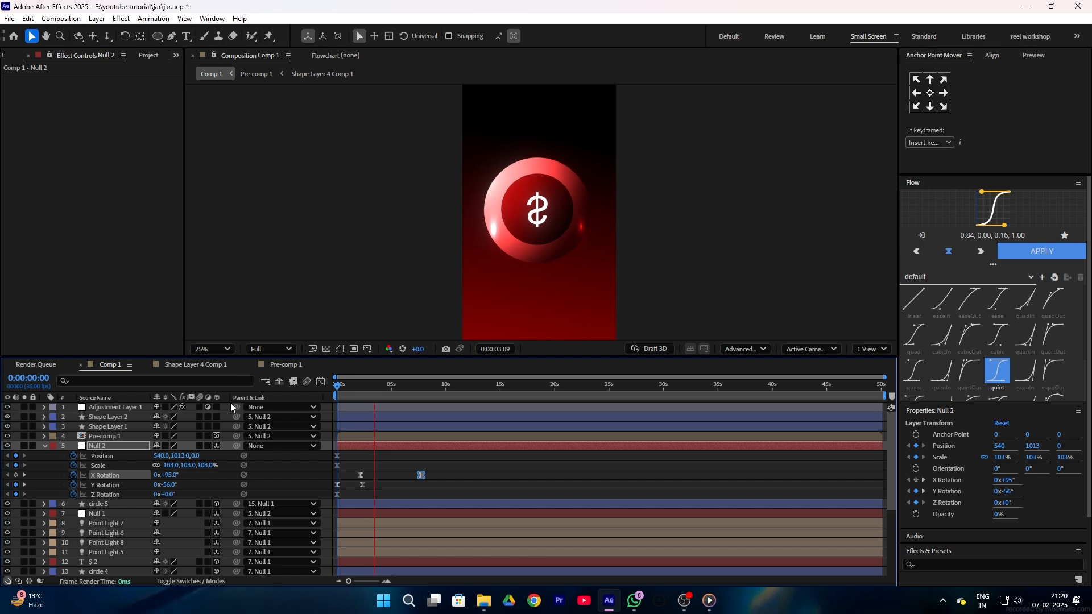
drag(396, 479, 353, 485)
click(347, 476)
click(359, 477)
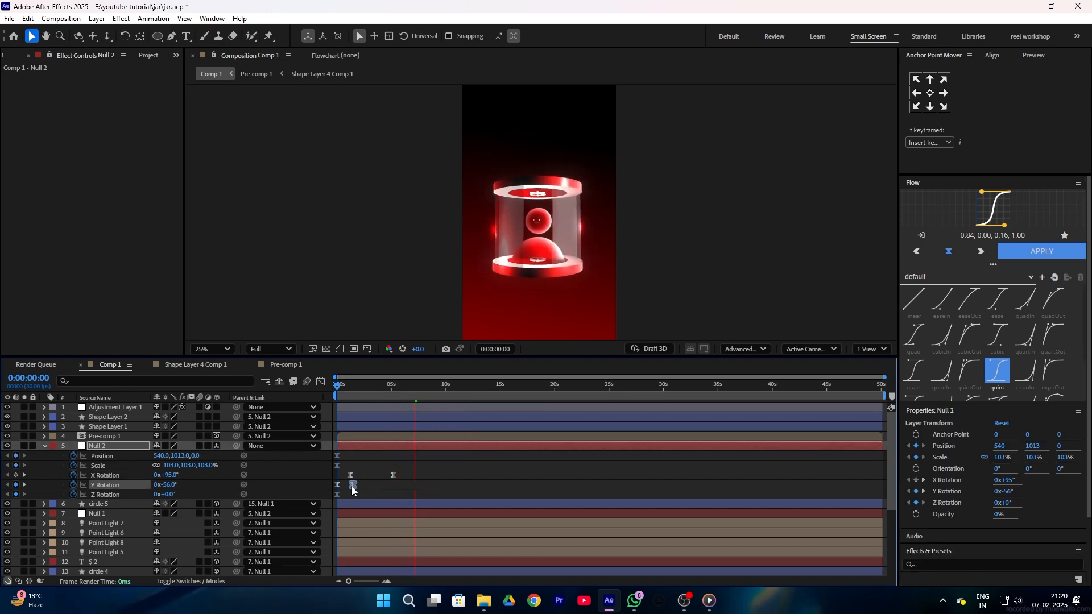
drag(350, 387, 275, 401)
key(space)
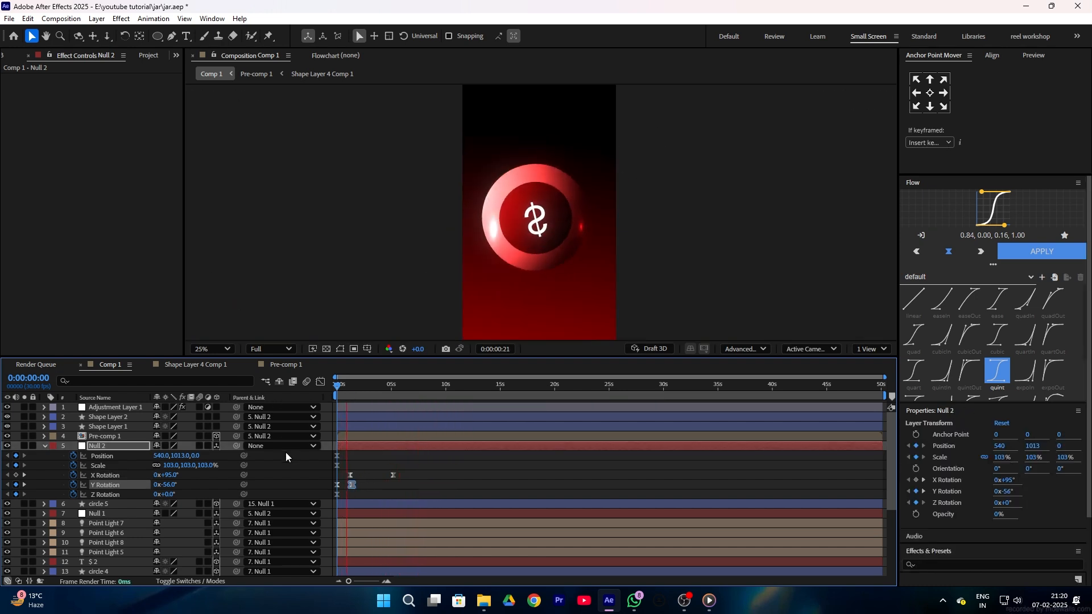
drag(350, 582, 373, 581)
key(space)
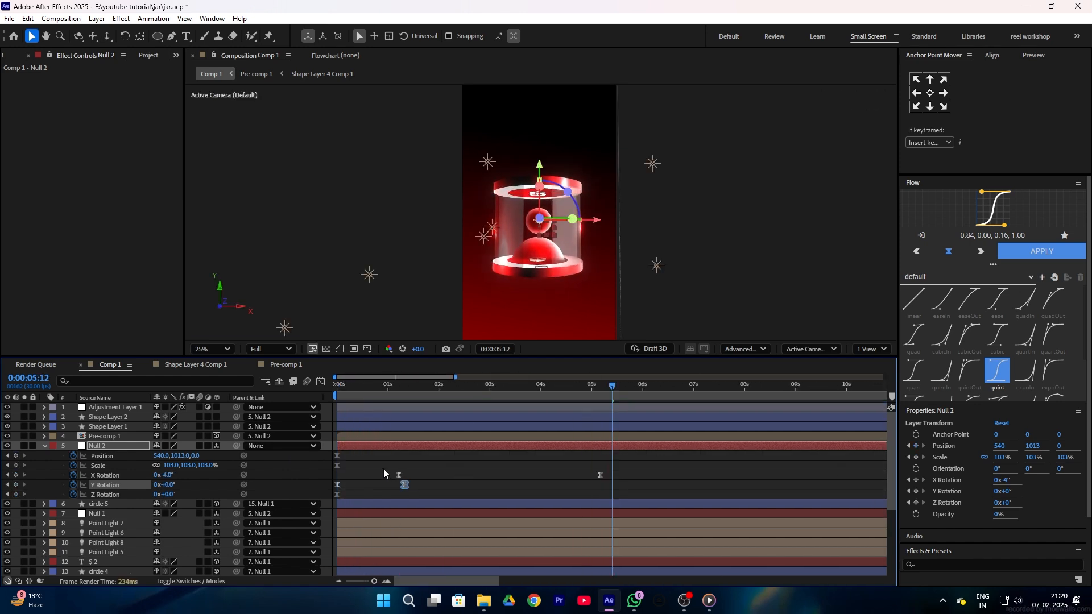
- Shift Null 2's X Rotation keyframes to about 0.7 s and 1.9 s and play back the faster turn
drag(384, 469, 407, 489)
drag(596, 472, 439, 488)
key(Home)
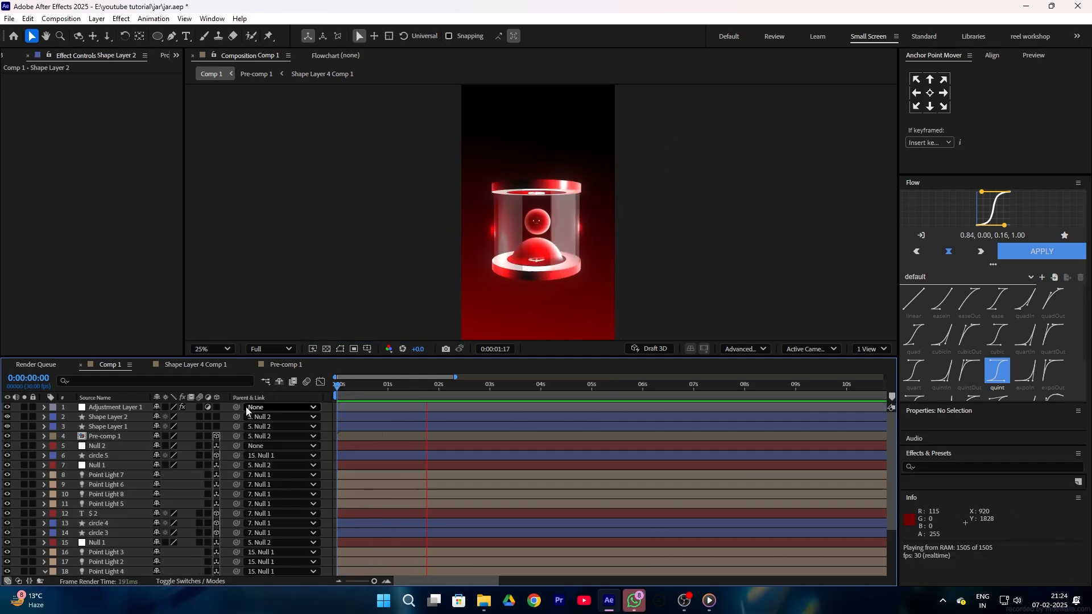
key(space)
key(space)
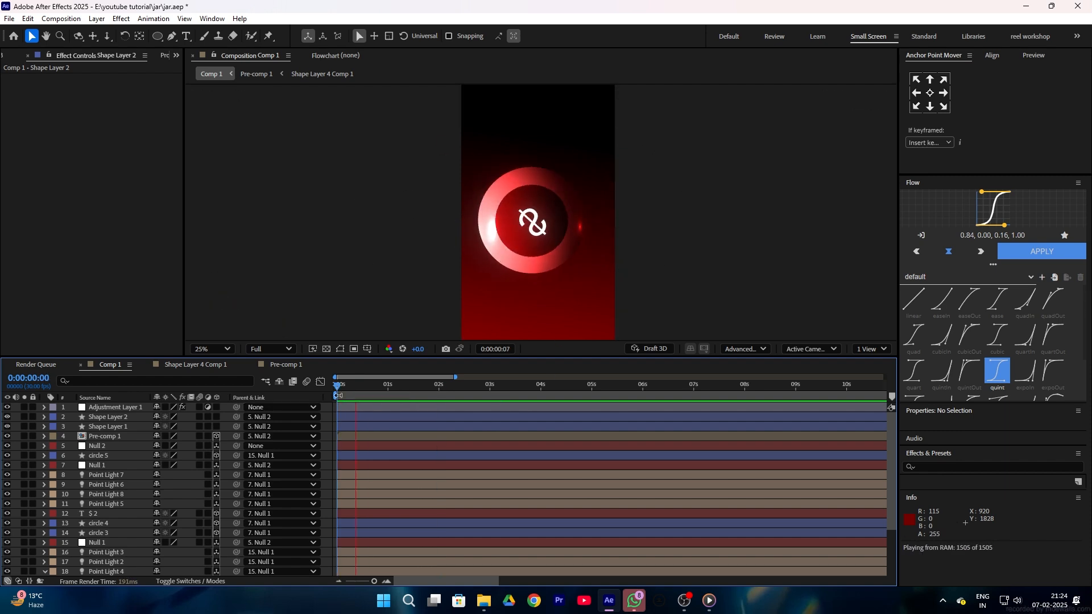
- Delay Shape Layer 1 and Shape Layer 2 to start at about 0:00:01:09 and preview the timing
click(404, 386)
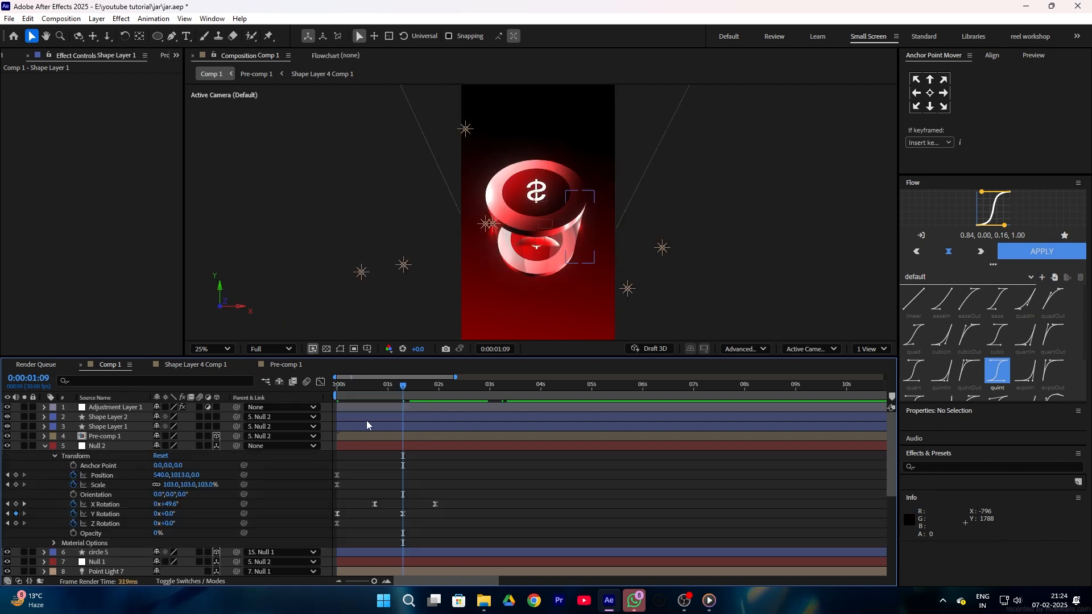
drag(367, 425, 421, 425)
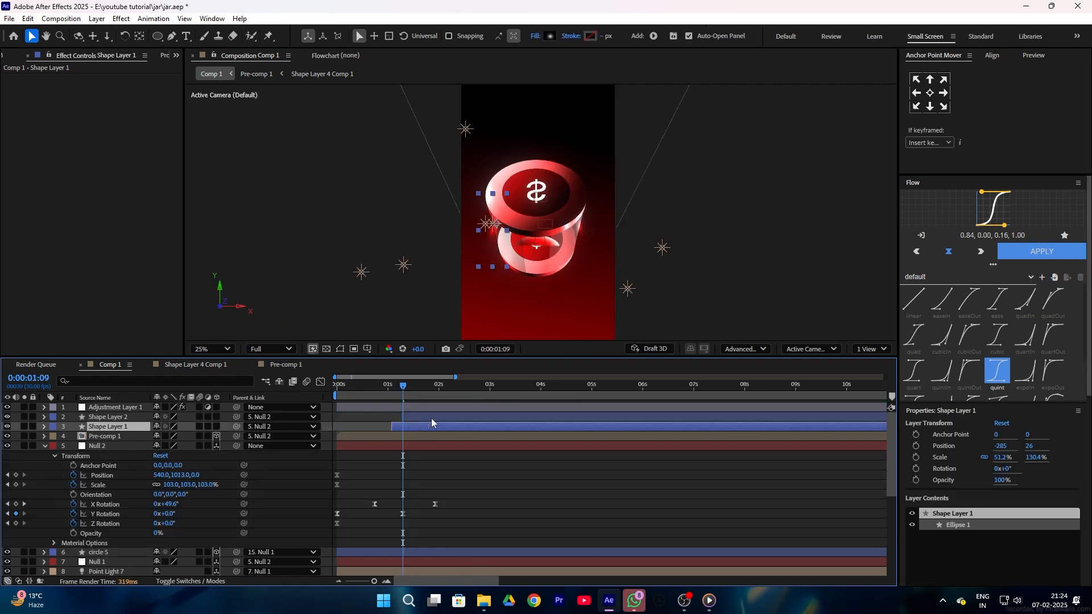
key(space)
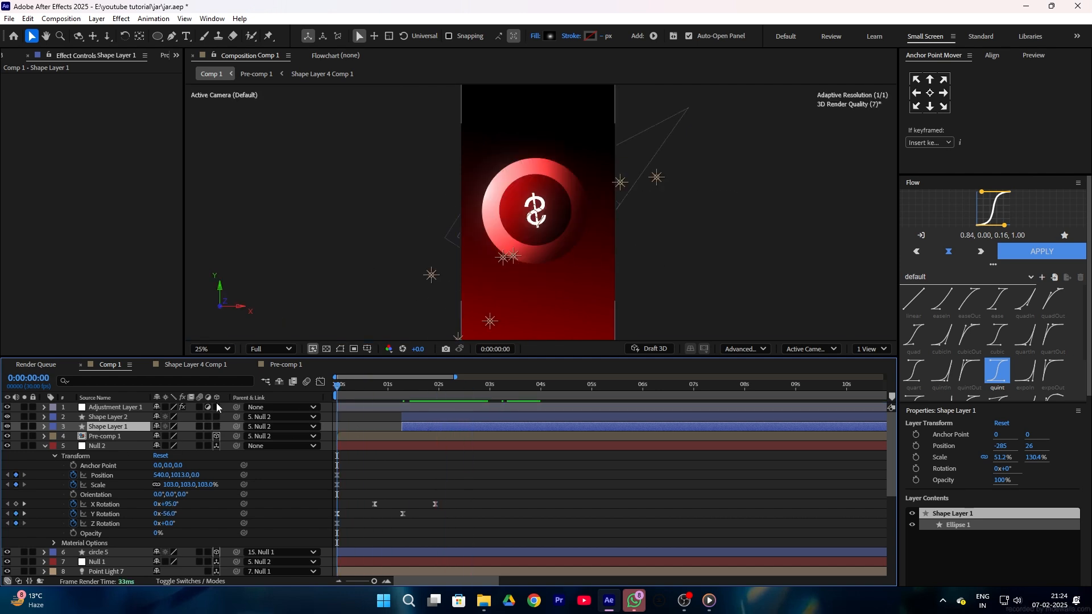
- Raise the adjustment layer's Deep Glow exposure to 0.10 and preview the animation
click(234, 404)
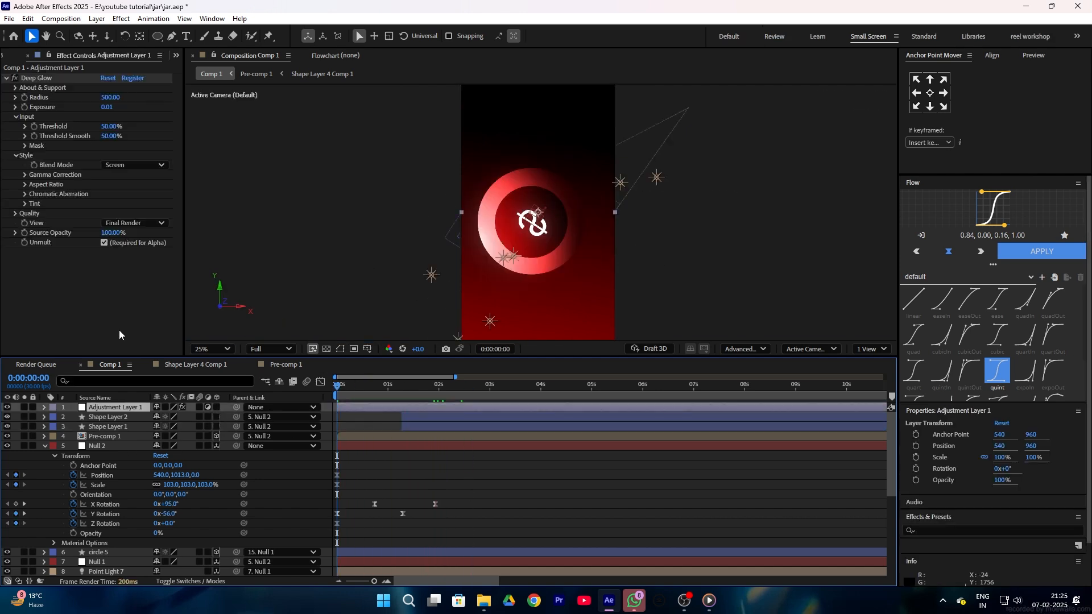
drag(104, 109, 109, 110)
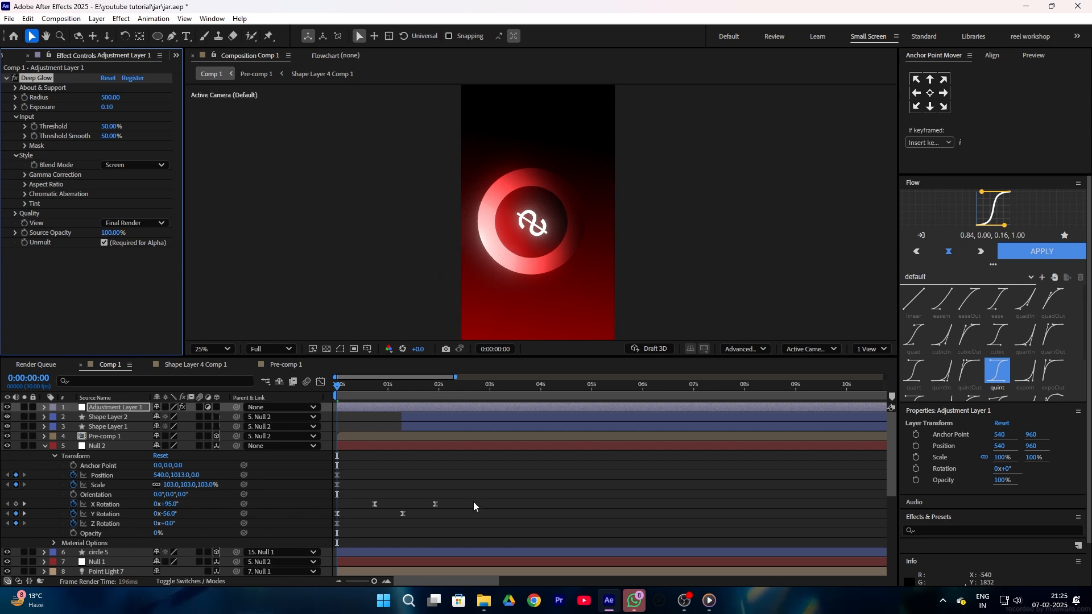
key(space)
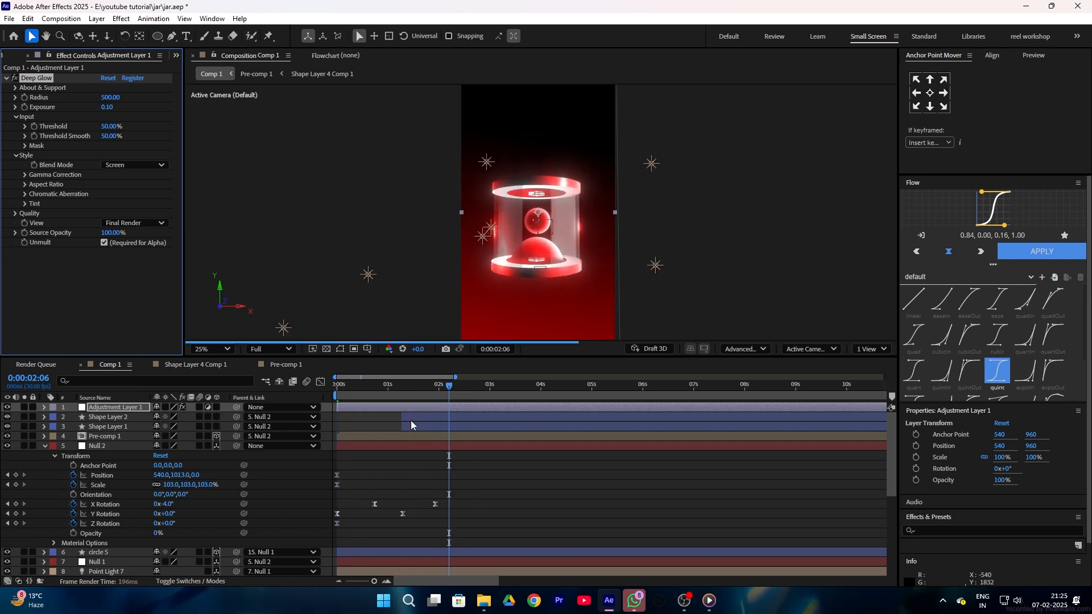
key(space)
- Draw a circle over the composition's lower-left corner on a new shape layer and fill it with white (FFFFFF)
scroll(332, 269, down, 1)
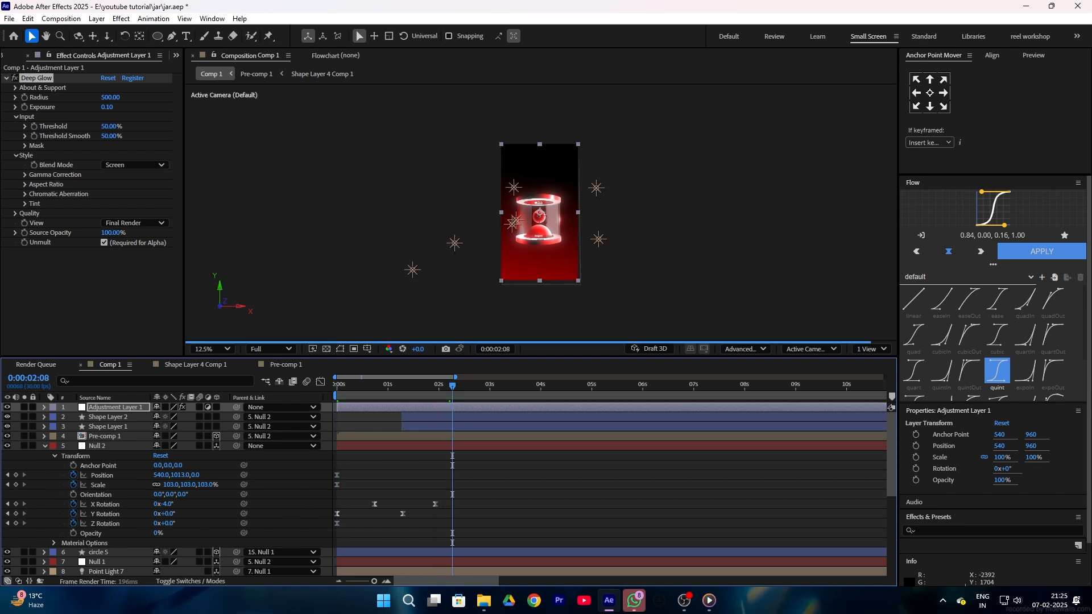
drag(484, 260, 524, 303)
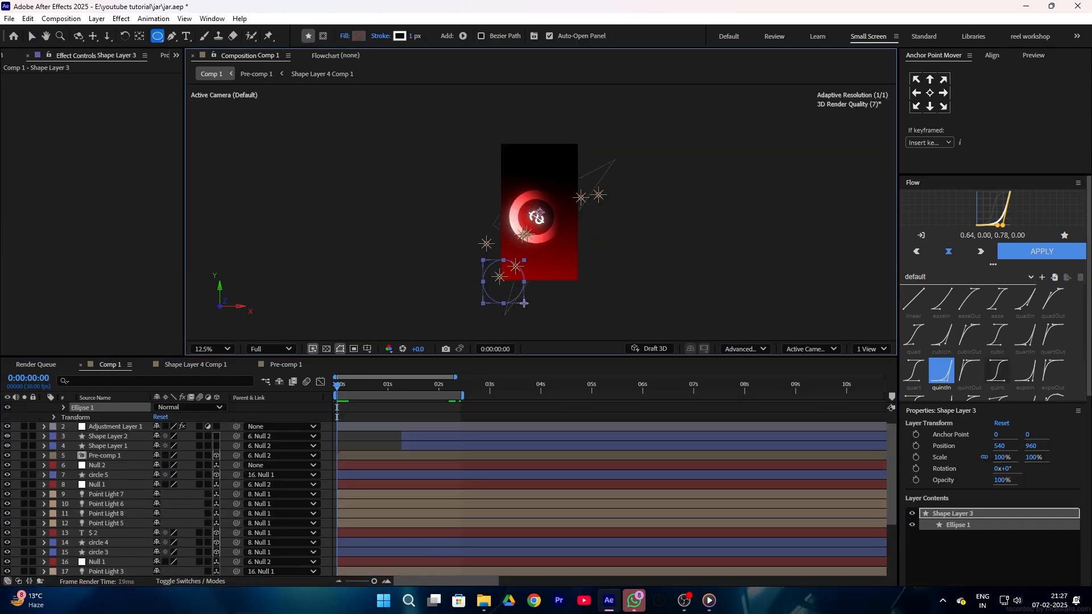
click(359, 36)
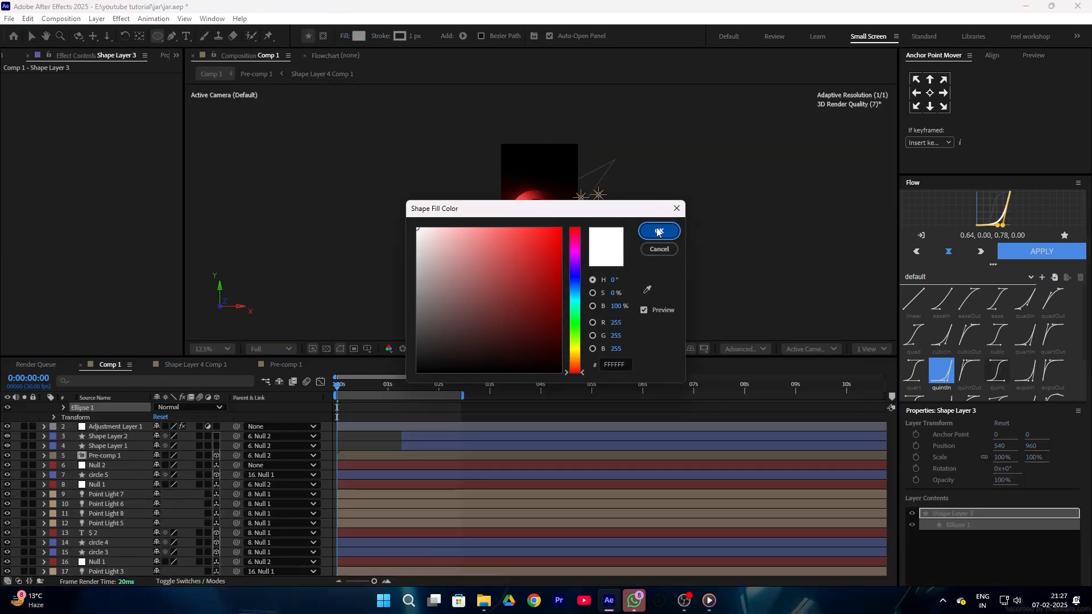
click(658, 225)
- Apply Gaussian Blur to the white circle with Blurriness 334.8 and Repeat Edge Pixels turned off
key(ctrl+space)
text(v)
key(BackSpace)
text(blur)
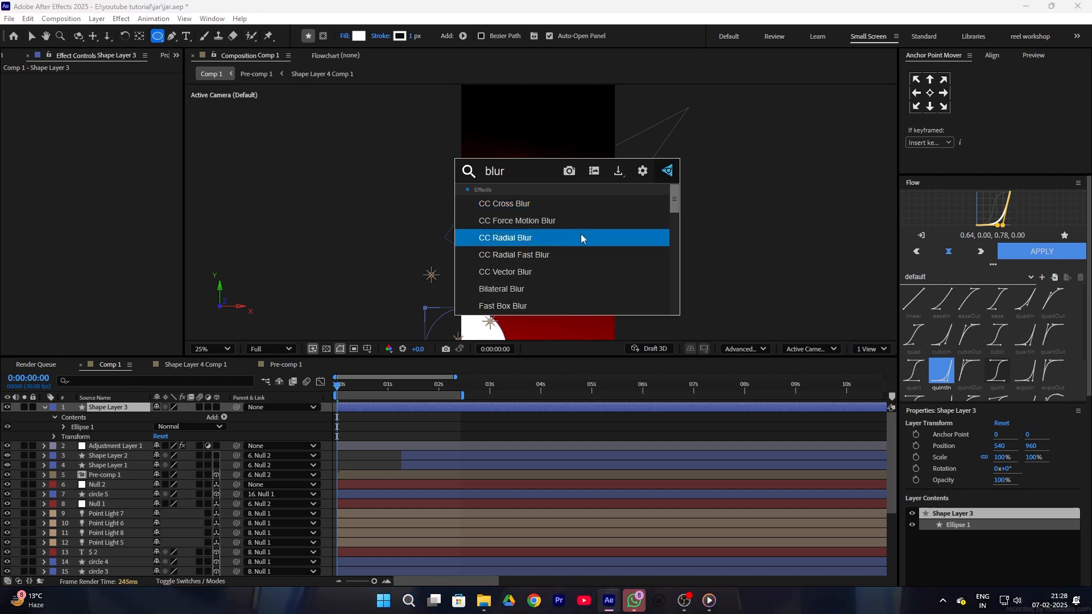
scroll(568, 269, down, 3)
click(552, 299)
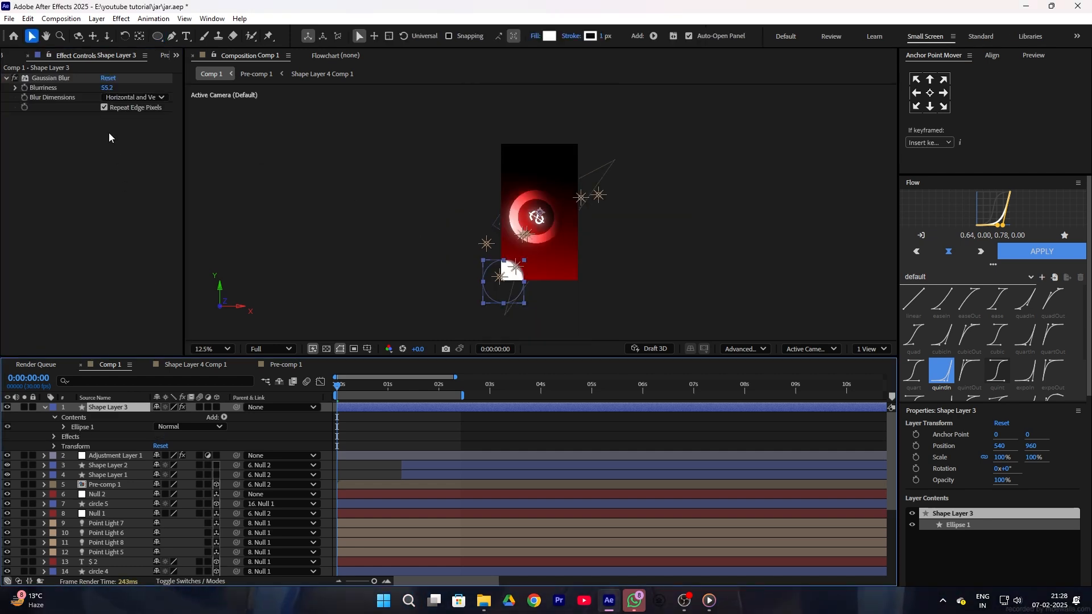
click(104, 108)
key(period)
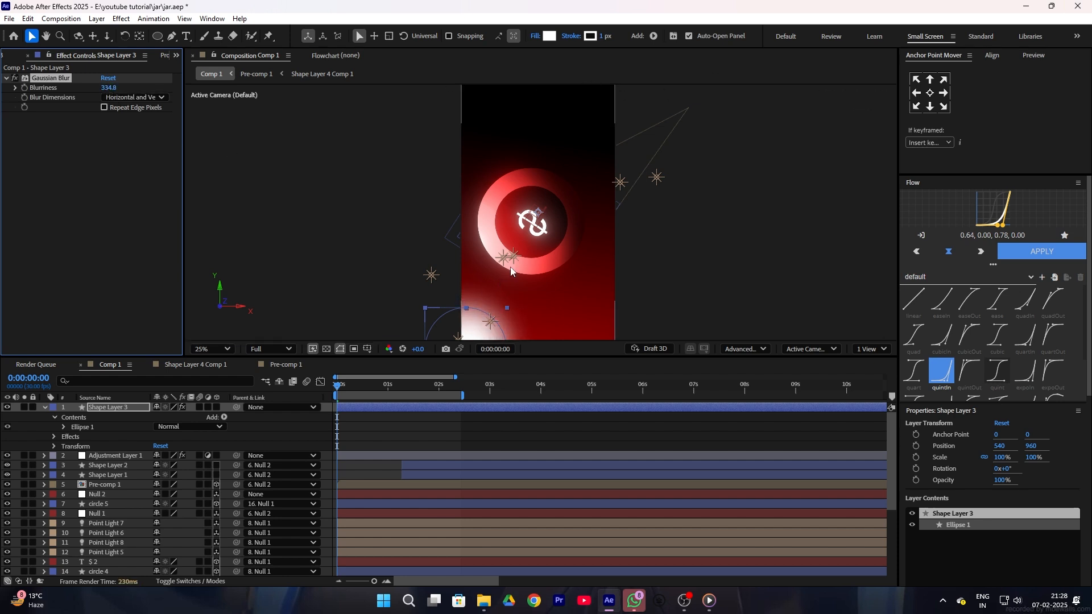
key(comma)
click(449, 417)
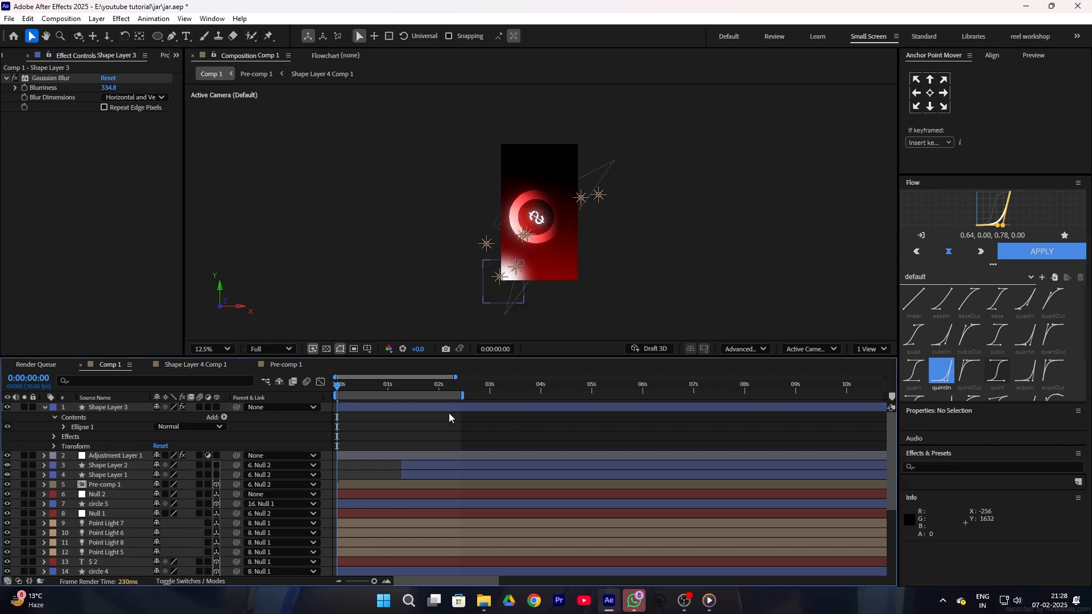
- Move Shape Layer 3 down the layer stack to directly above Dark Gray Solid 1
click(100, 418)
scroll(99, 569, down, 4)
drag(101, 578, 102, 575)
- Center Shape Layer 3's anchor point, scale it to 159% over the lower-left corner and set its opacity to 61%
drag(1000, 457, 1034, 457)
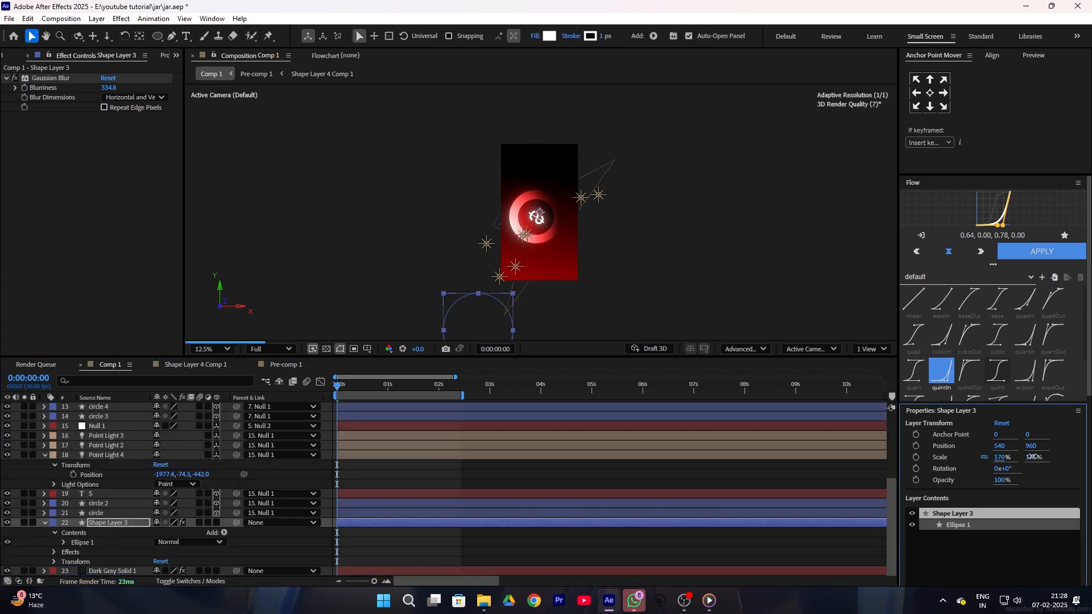
click(929, 94)
drag(502, 310, 514, 280)
drag(1000, 480, 978, 481)
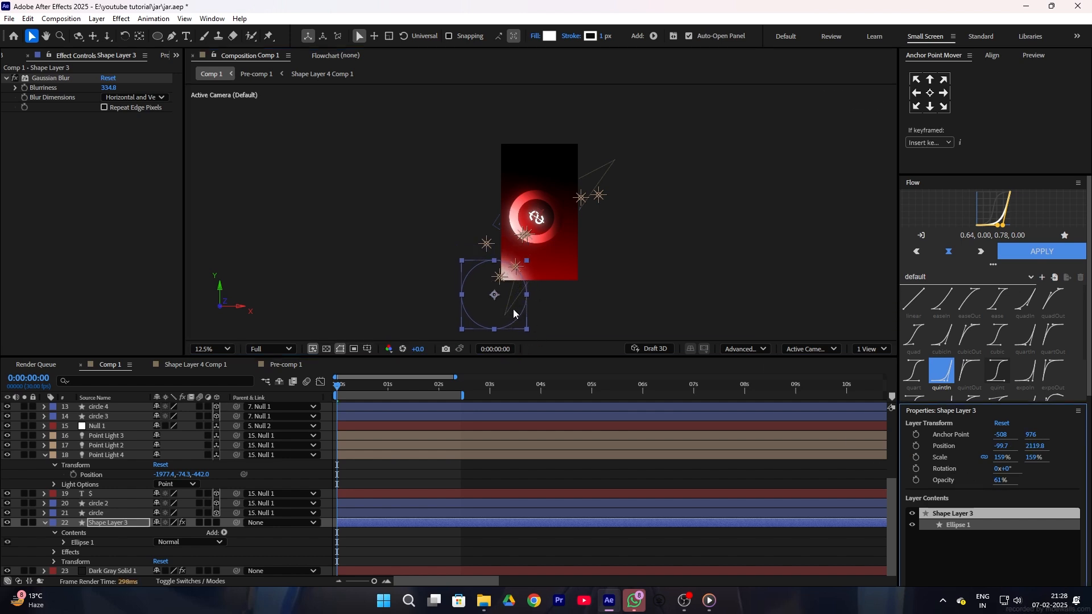
drag(514, 312, 512, 311)
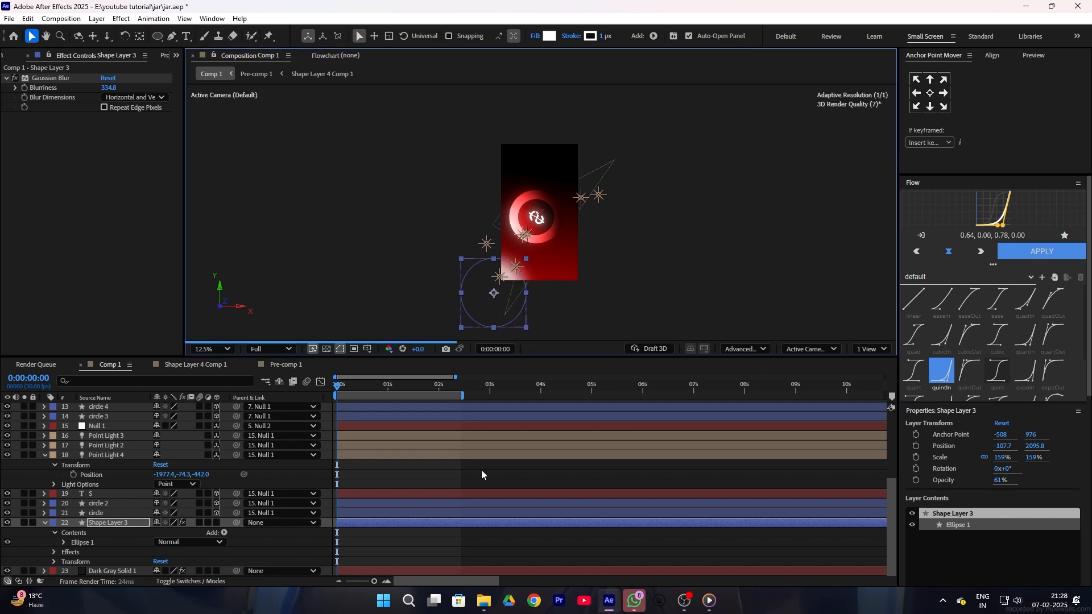
- Refine the blurred circle's position and opacity in the lower-left corner and preview the animation from the first frame
key(space)
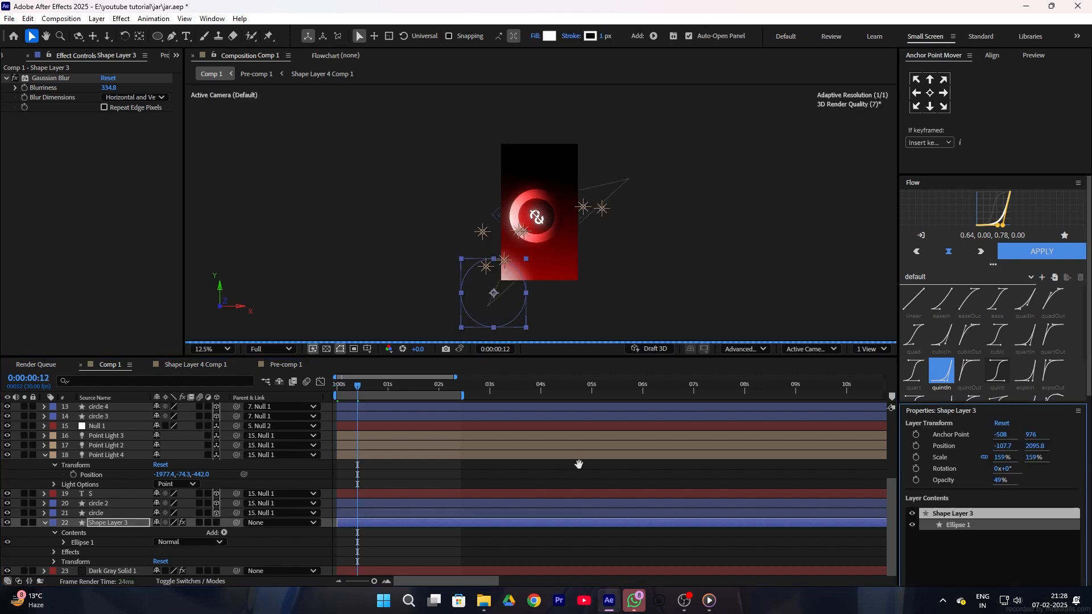
drag(498, 306, 500, 299)
drag(998, 481, 983, 484)
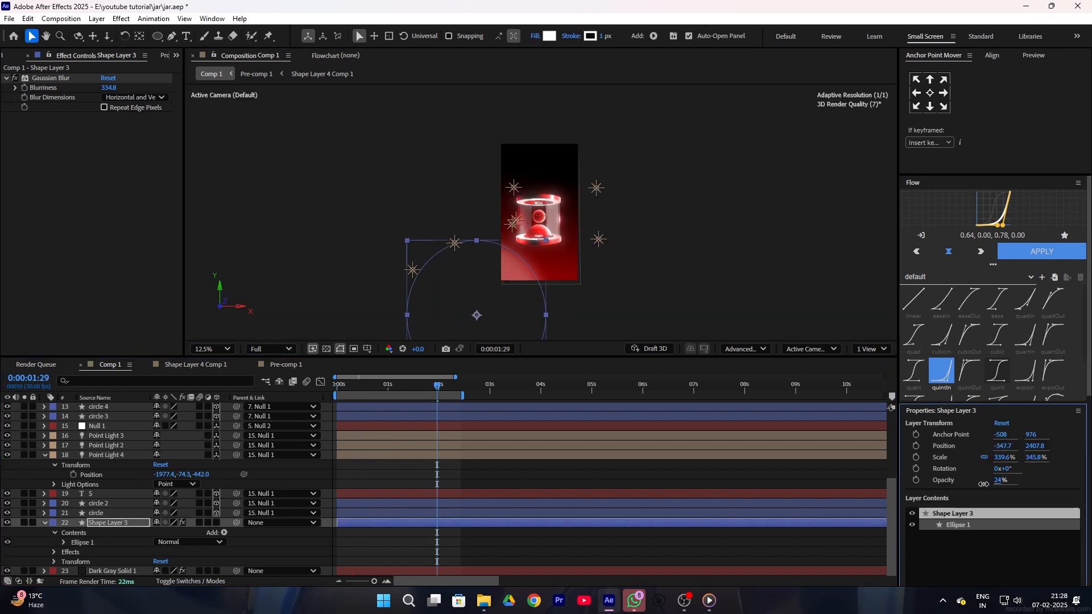
drag(510, 322, 532, 306)
drag(1000, 481, 1015, 482)
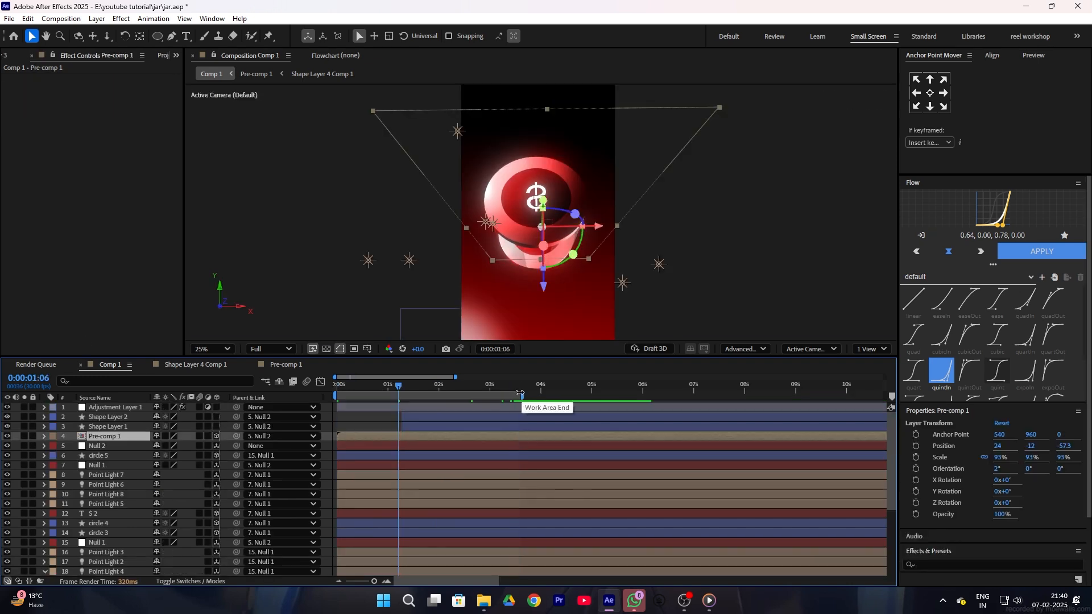
drag(400, 391, 167, 311)
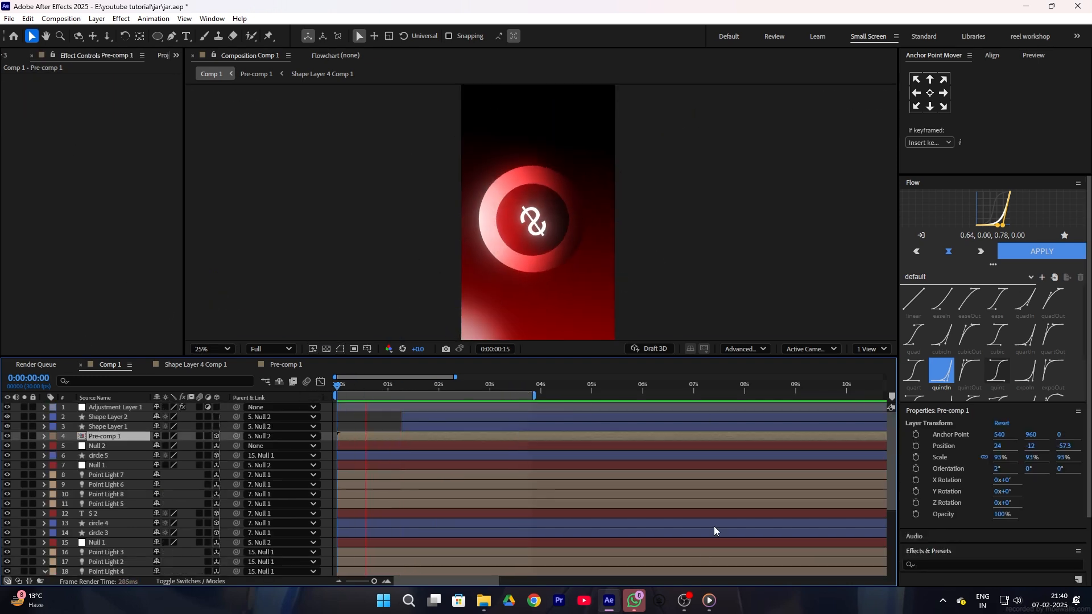